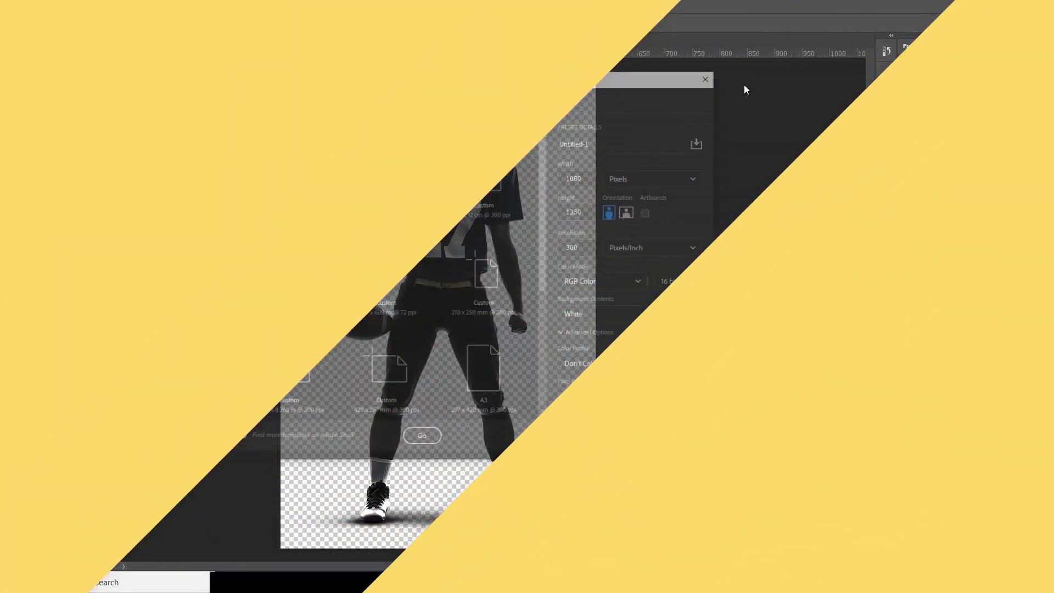
# Create a new 1080 x 1350 px document at 300 pixels/inch, RGB Color 16 bit, with a white background.
pyautogui.hotkey('ctrl', 'n')
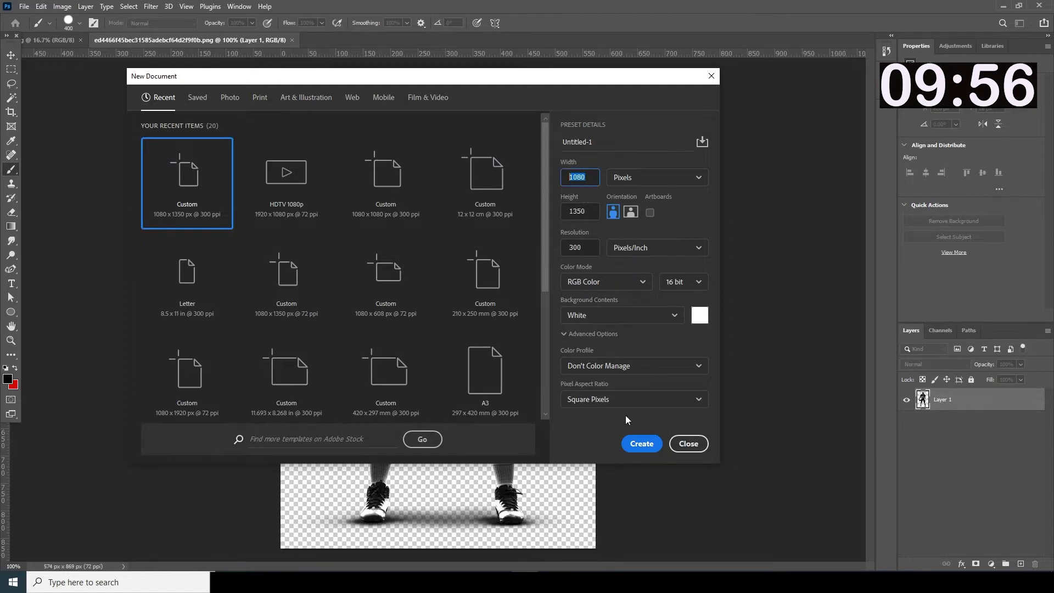
pyautogui.click(638, 443)
pyautogui.press('v')
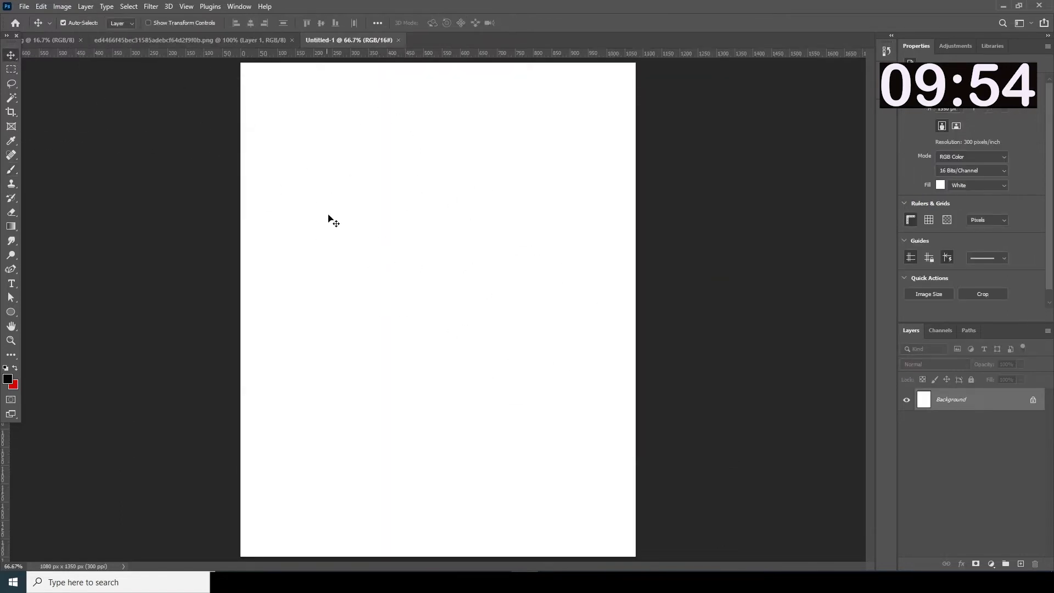
# Copy the football player cutout from its open PNG document into the new document and centre it on the canvas.
pyautogui.click(255, 42)
pyautogui.moveTo(433, 221); pyautogui.dragTo(400, 118)
pyautogui.click(550, 224)
pyautogui.moveTo(504, 268); pyautogui.dragTo(463, 273)
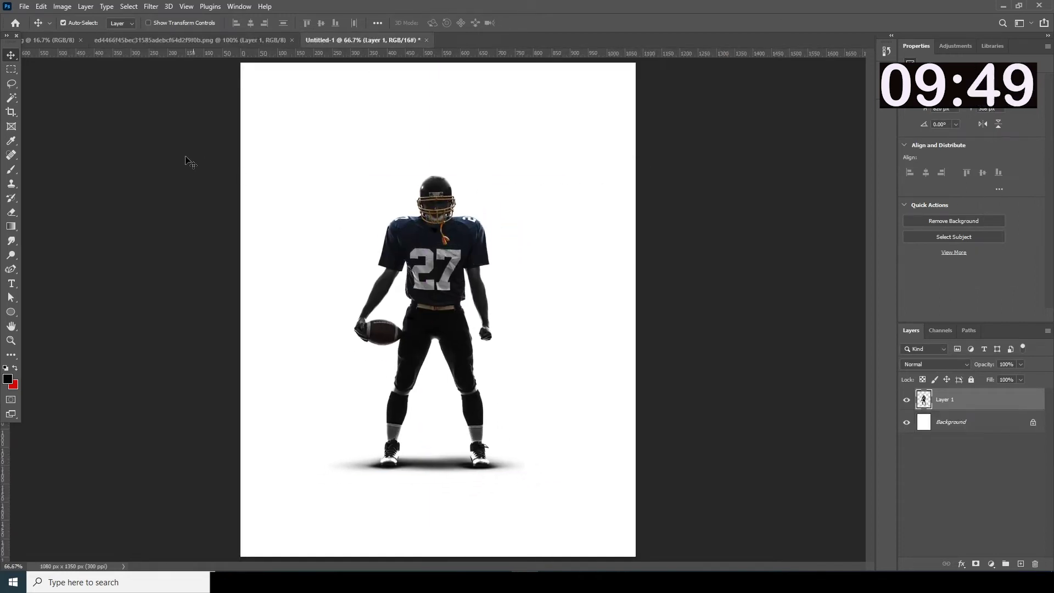
# Copy the grey texture image from its open document into the new one, accepting the depth conversion, and hide its layer.
pyautogui.click(143, 42)
pyautogui.click(71, 40)
pyautogui.moveTo(400, 223); pyautogui.dragTo(427, 282)
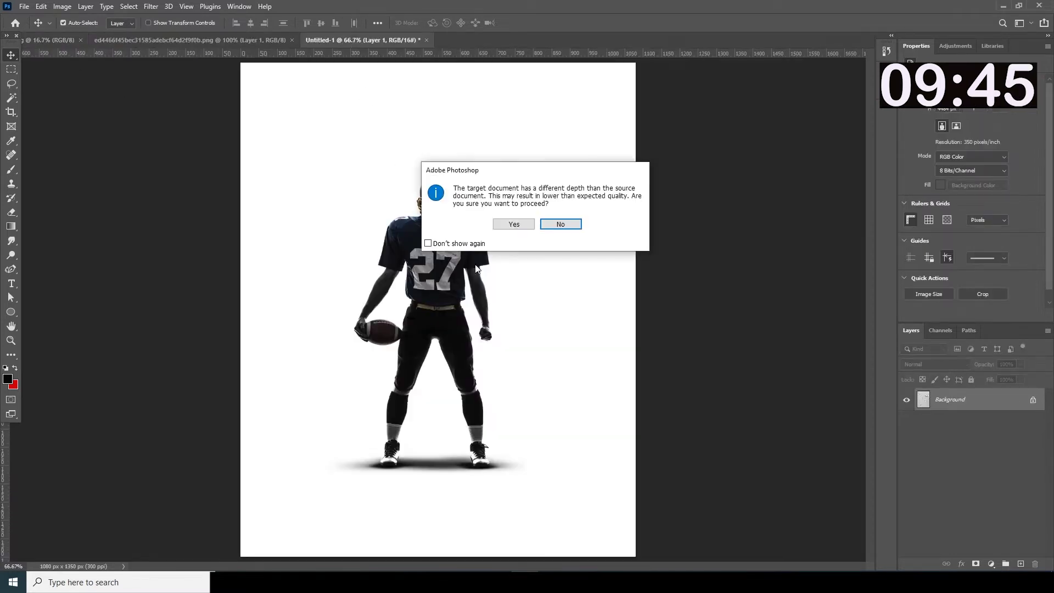
pyautogui.click(513, 227)
pyautogui.click(907, 401)
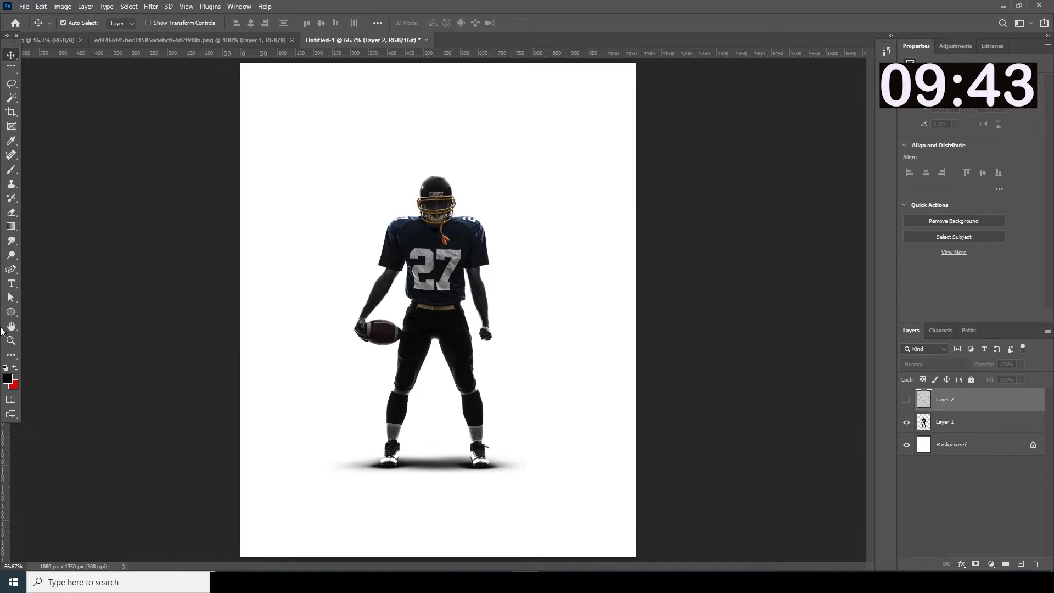
# Add a solid color fill layer in 1e1e1e directly above the Background layer.
pyautogui.click(953, 452)
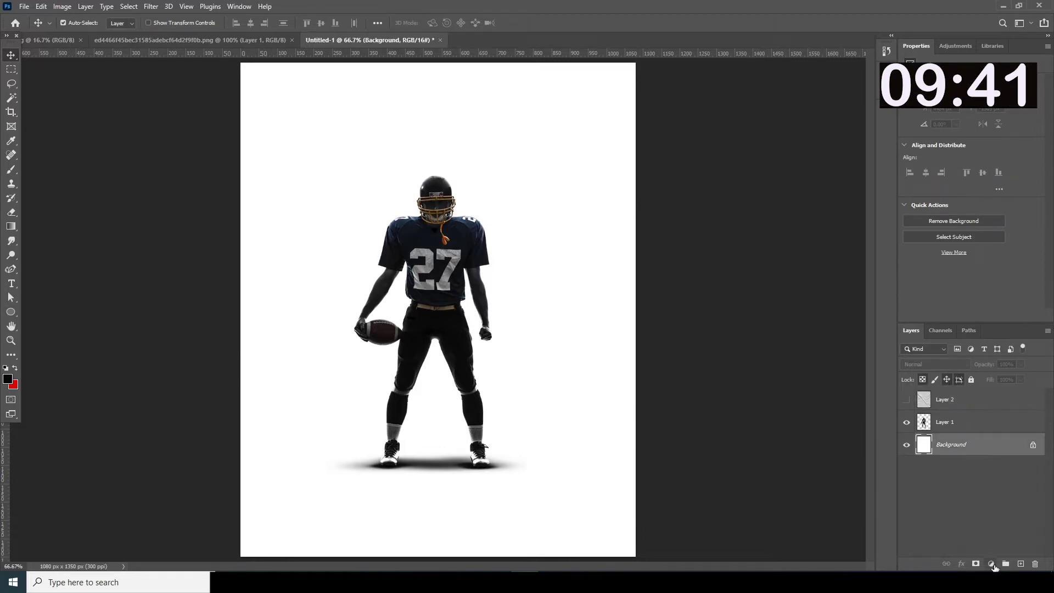
pyautogui.click(993, 565)
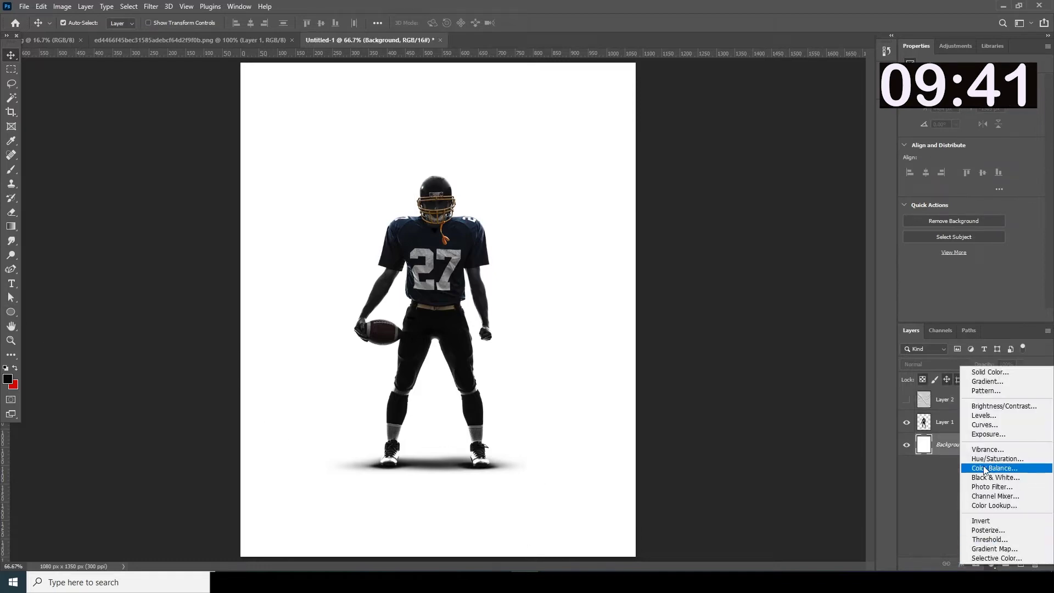
pyautogui.click(990, 372)
pyautogui.write('1a1a1a')
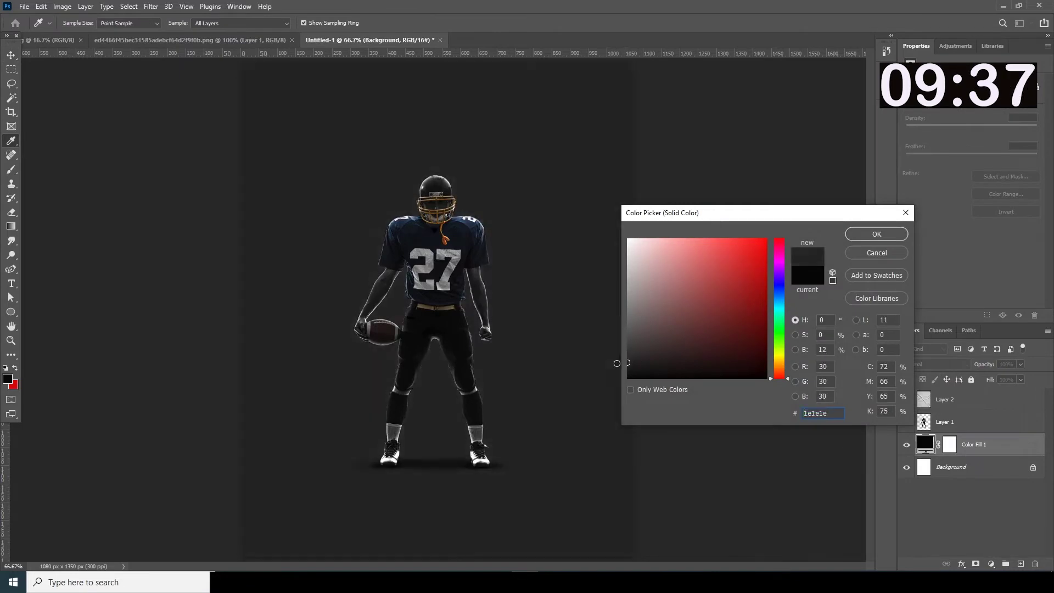
pyautogui.click(877, 244)
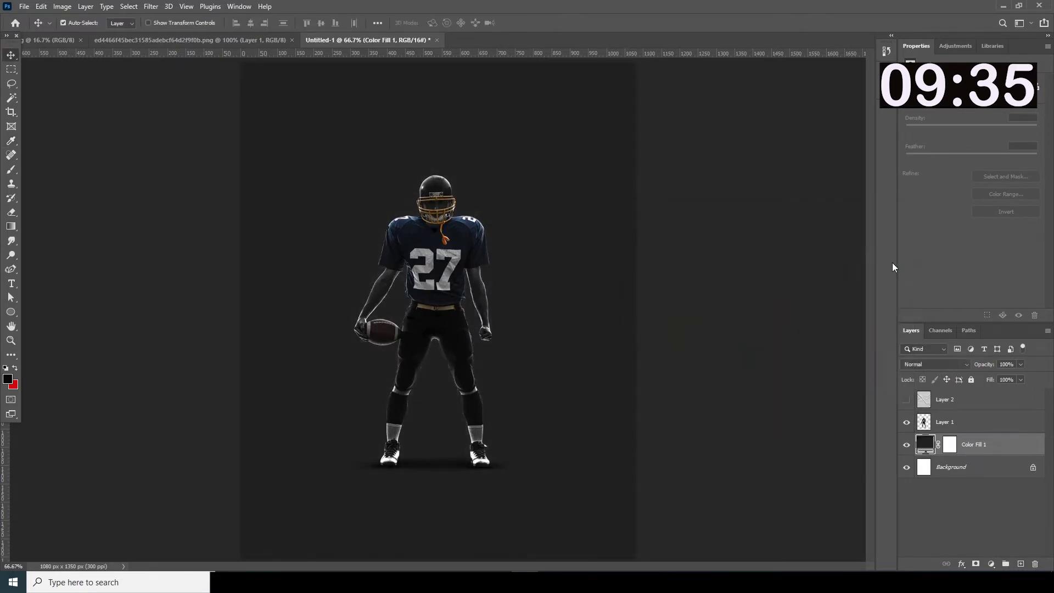
# Draw a thin white rectangle without stroke across the full canvas width, just above the player's helmet.
pyautogui.click(16, 312)
pyautogui.rightClick(17, 312)
pyautogui.click(77, 313)
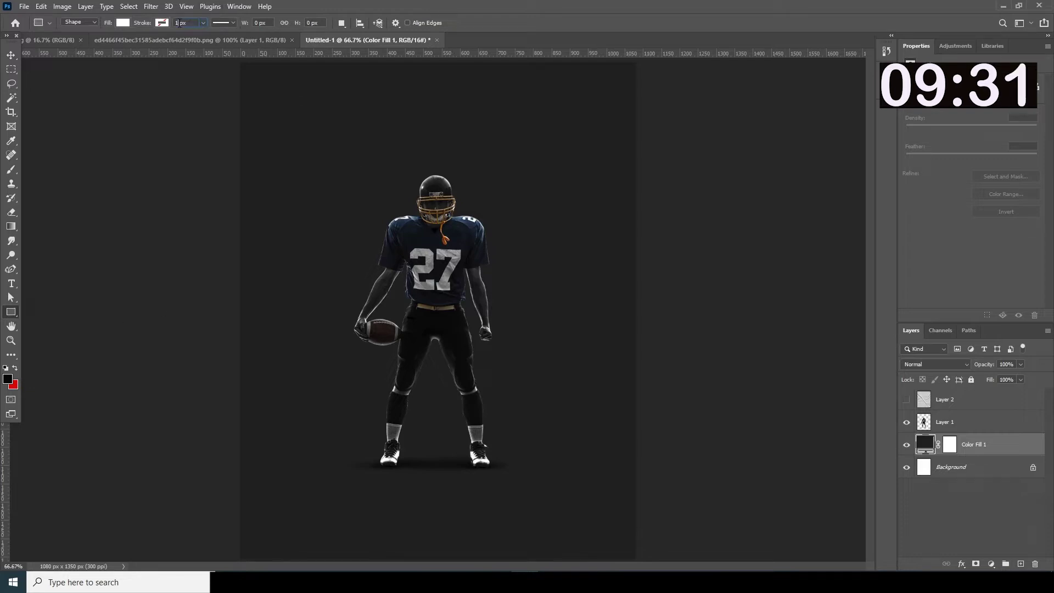
pyautogui.moveTo(179, 167); pyautogui.dragTo(776, 168)
# Duplicate the white line repeatedly downward at even spacing until the stripes reach just below the player's football.
pyautogui.press('v')
pyautogui.keyDown('alt'); pyautogui.moveTo(336, 172); pyautogui.dragTo(357, 260); pyautogui.keyUp('alt')
pyautogui.keyDown('alt'); pyautogui.moveTo(357, 261); pyautogui.dragTo(356, 328); pyautogui.keyUp('alt')
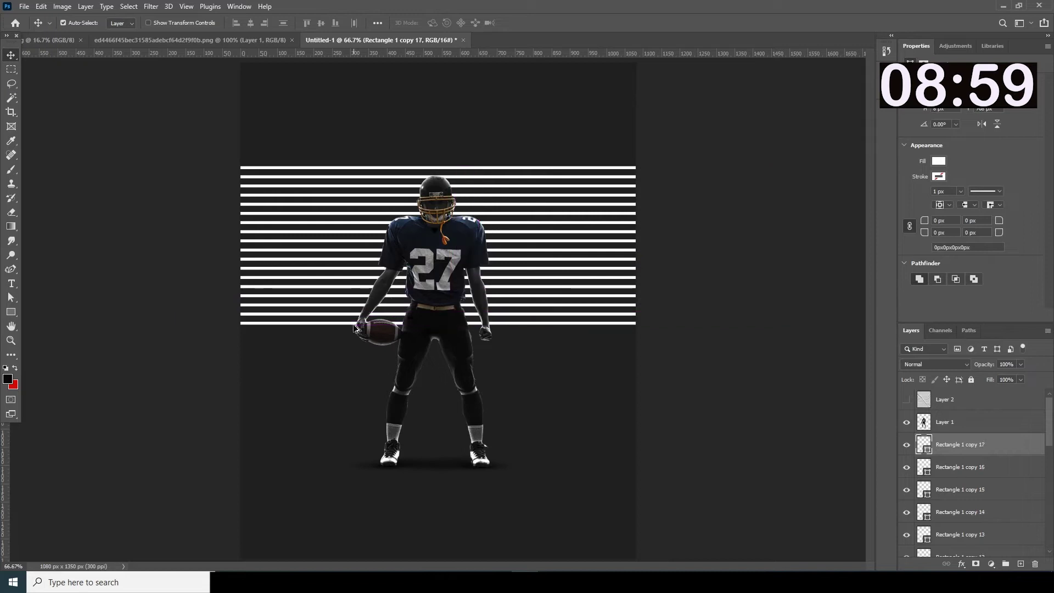
pyautogui.click(344, 328)
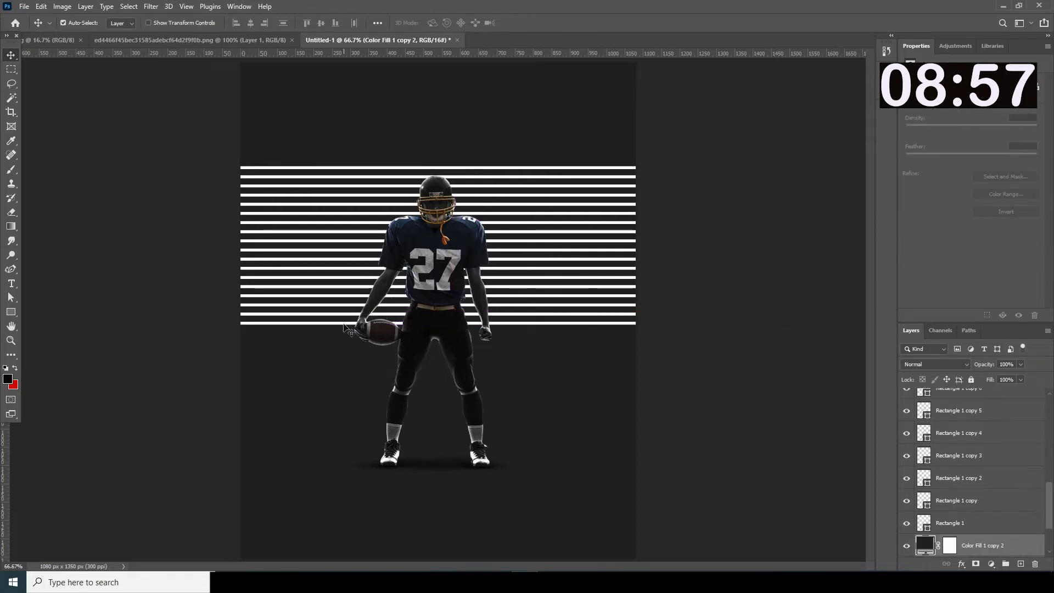
pyautogui.keyDown('alt'); pyautogui.moveTo(345, 326); pyautogui.dragTo(344, 342); pyautogui.keyUp('alt')
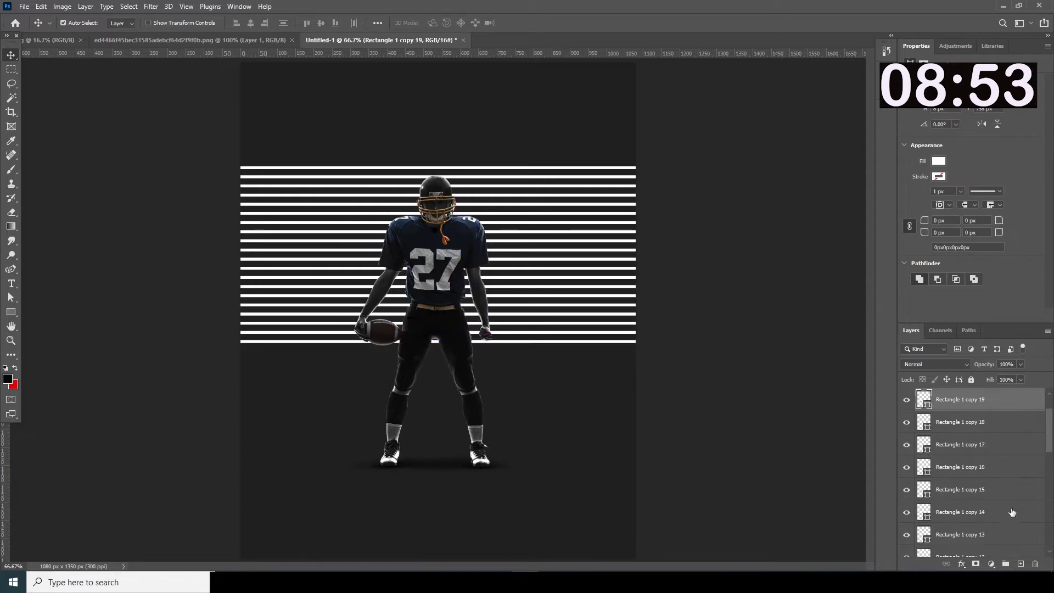
# Select all the stripe layers down to Rectangle 1 and duplicate them downward to continue the pattern below the player's feet.
pyautogui.moveTo(1049, 439); pyautogui.dragTo(1043, 506)
pyautogui.scroll(-5, 1042, 506)
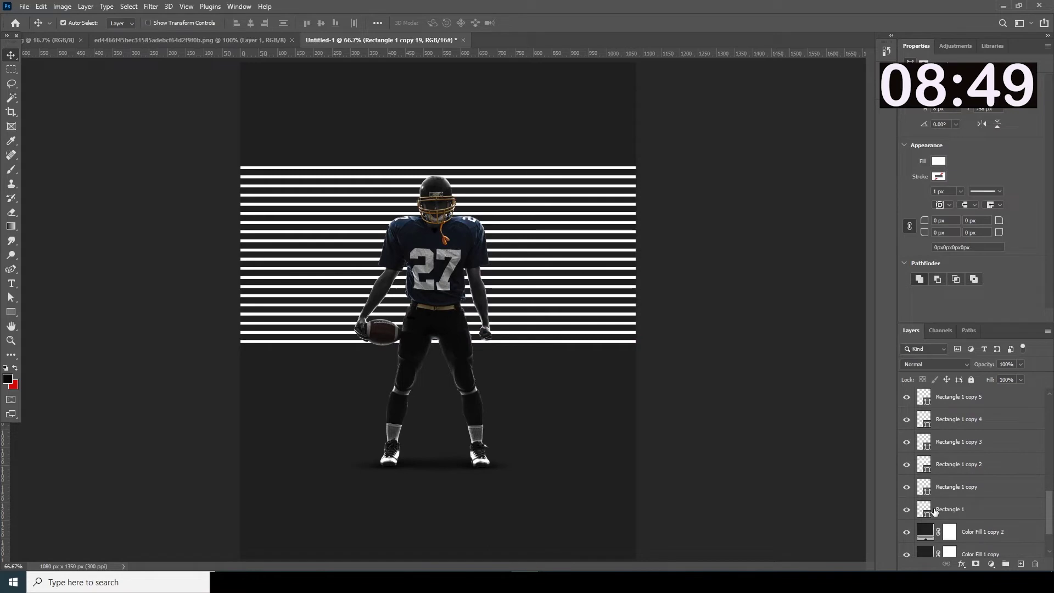
pyautogui.keyDown('shift'); pyautogui.click(959, 509); pyautogui.keyUp('shift')
pyautogui.keyDown('alt'); pyautogui.moveTo(335, 336); pyautogui.dragTo(334, 525); pyautogui.keyUp('alt')
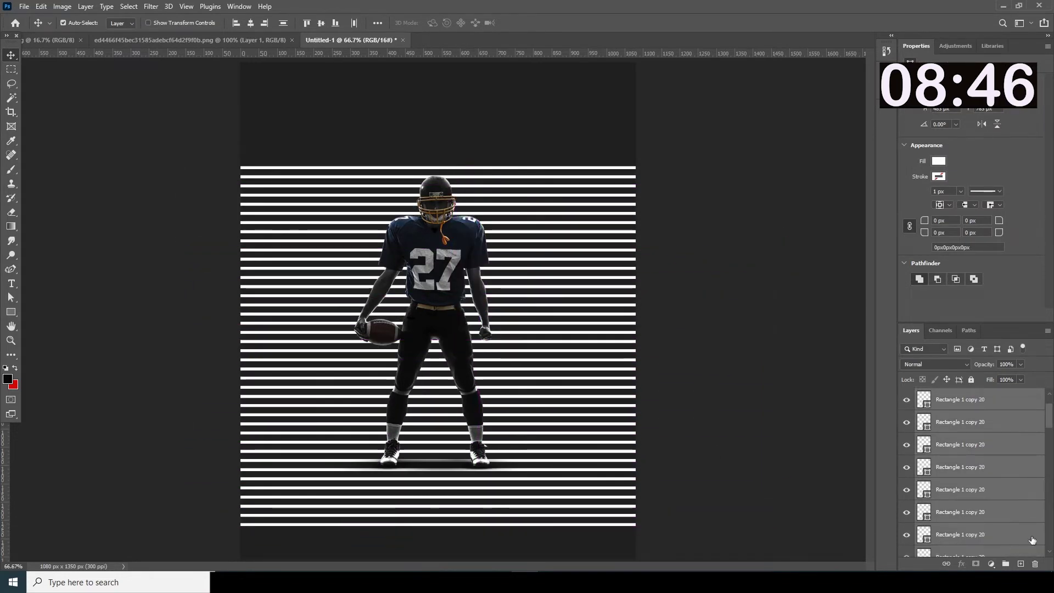
# Group all the rectangle stripe layers into one group.
pyautogui.scroll(2, 966, 434)
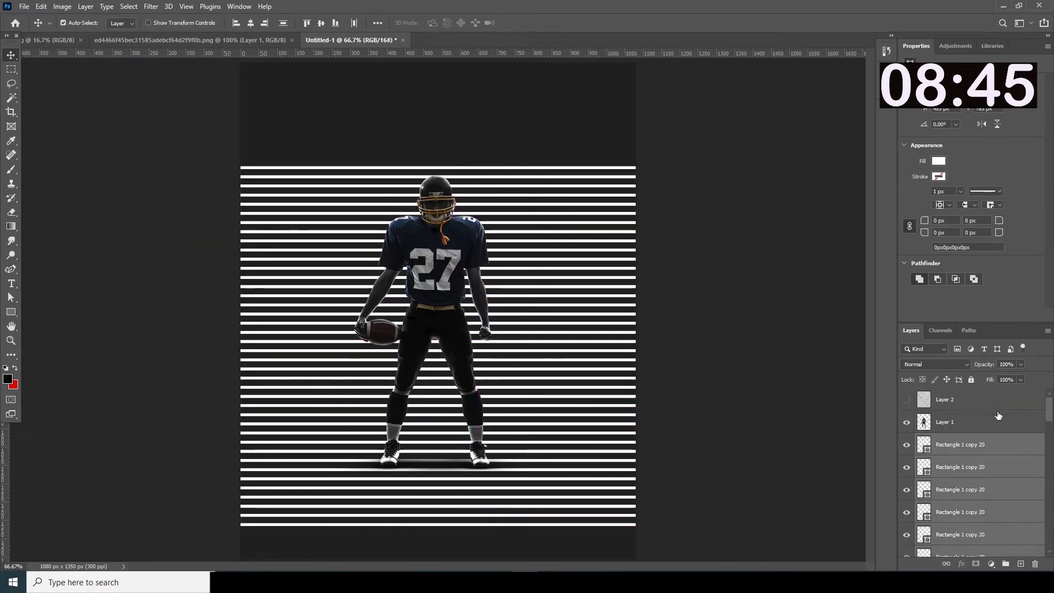
pyautogui.click(953, 449)
pyautogui.scroll(-10, 950, 456)
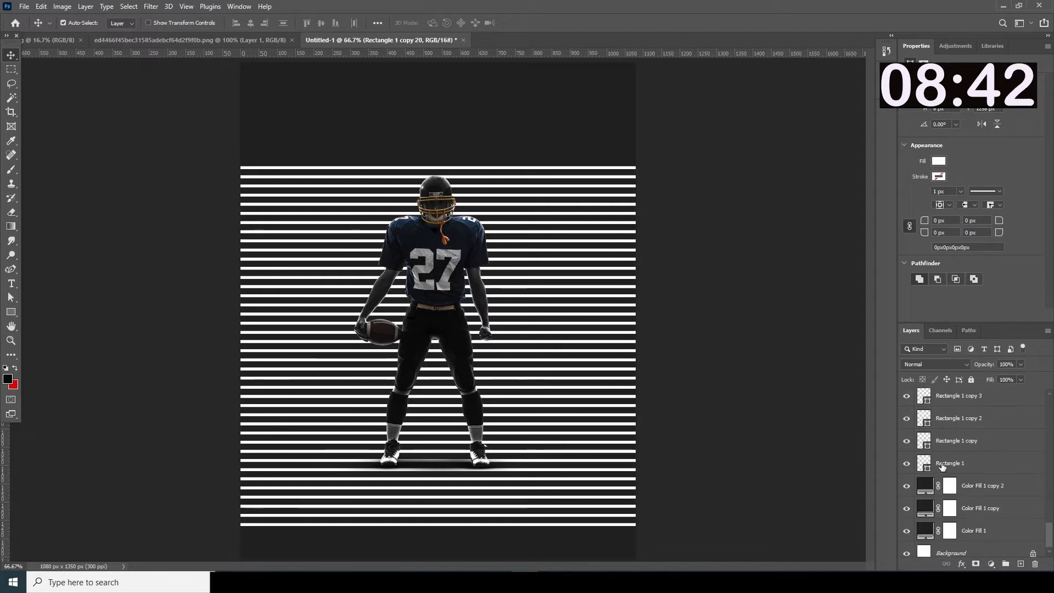
pyautogui.keyDown('shift'); pyautogui.click(942, 465); pyautogui.keyUp('shift')
pyautogui.hotkey('ctrl', 'g')
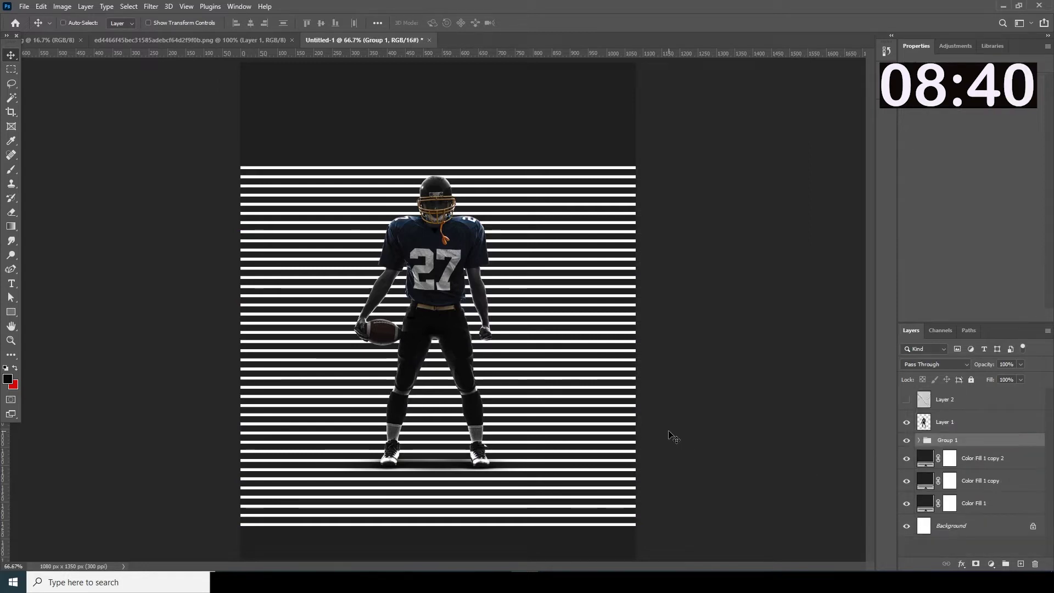
# Narrow the stripe group to about 53% width and centre it on the canvas behind the player.
pyautogui.hotkey('ctrl', 't')
pyautogui.moveTo(777, 346); pyautogui.dragTo(599, 346)
pyautogui.moveTo(176, 326); pyautogui.dragTo(281, 345)
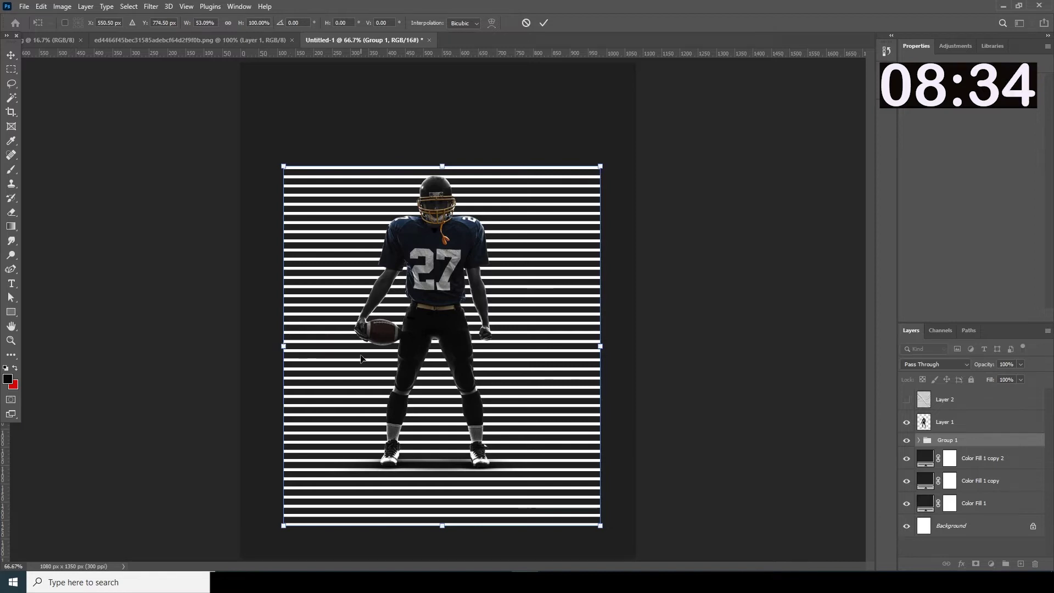
pyautogui.hotkey('ctrl', '-')
pyautogui.hotkey('ctrl', '-')
pyautogui.hotkey('ctrl', '+')
pyautogui.moveTo(453, 410); pyautogui.dragTo(450, 395)
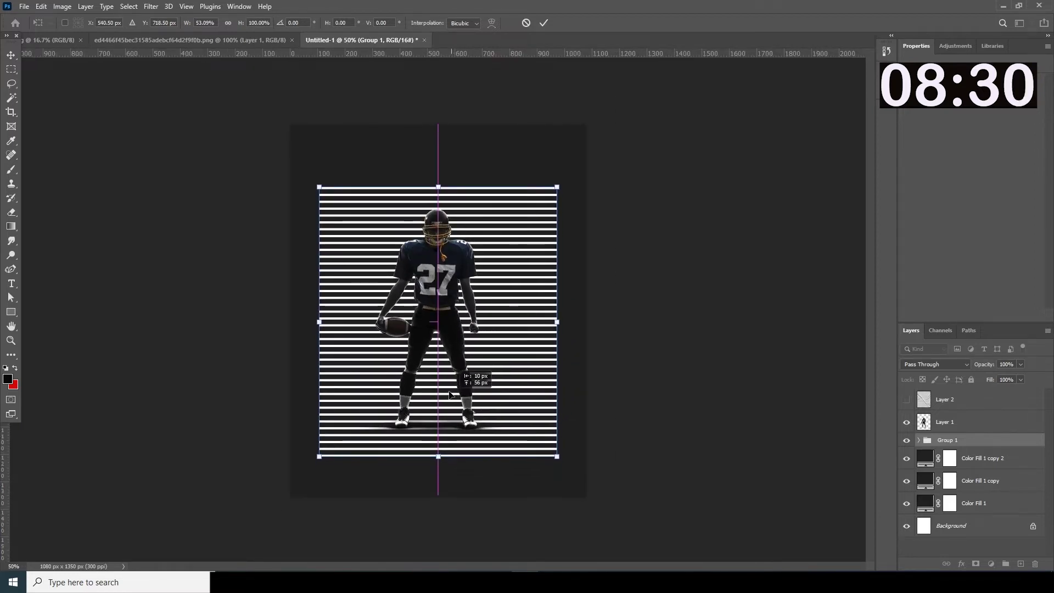
pyautogui.press('Return')
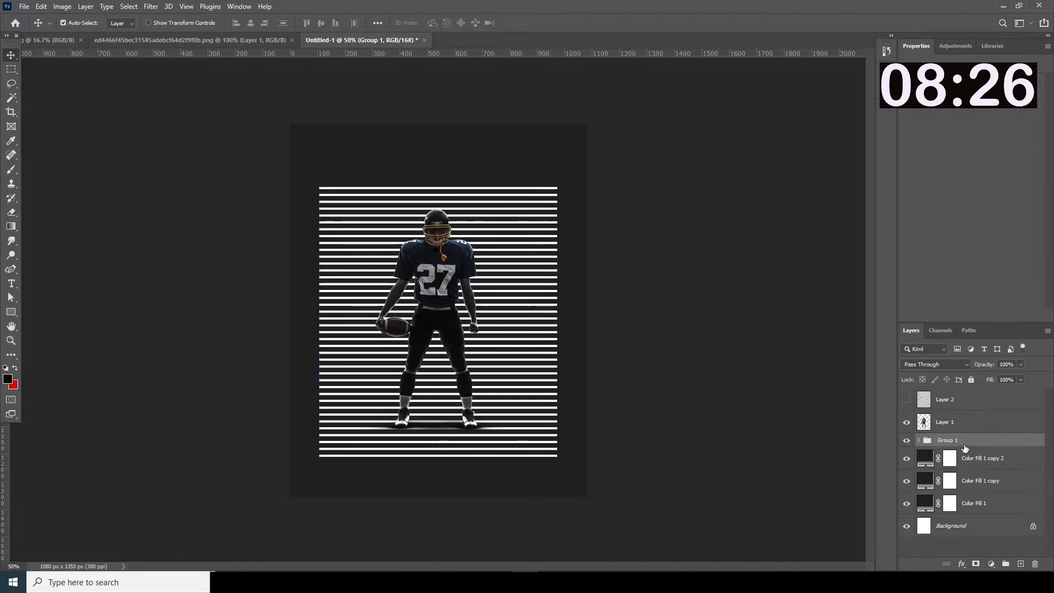
# Duplicate the stripe group and hide the original group.
pyautogui.hotkey('ctrl', 'j')
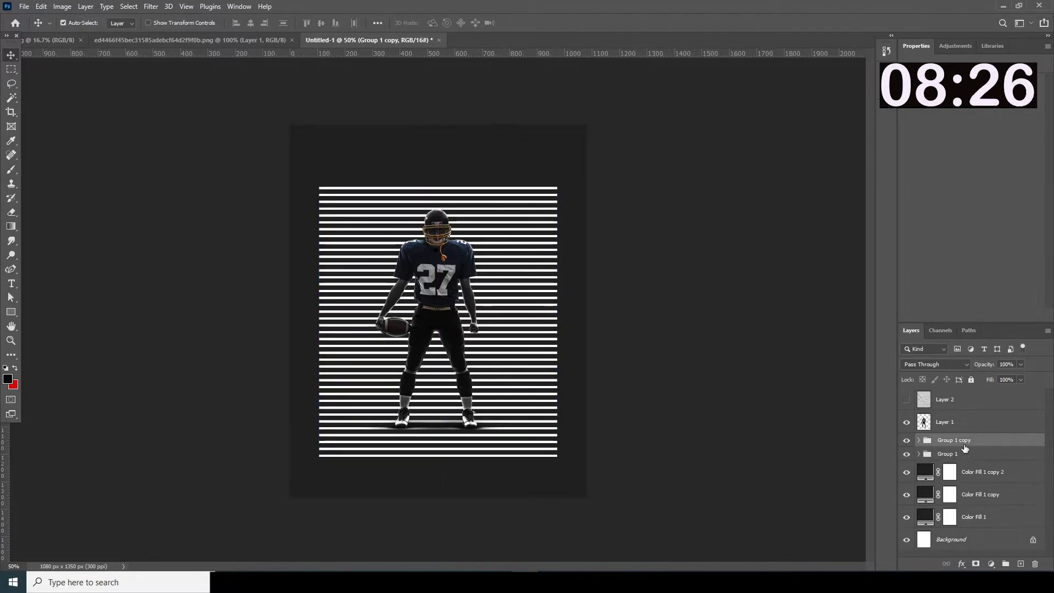
pyautogui.click(907, 455)
# Add the text "27" above the stripes in blue Archangelsk Regular.
pyautogui.press('t')
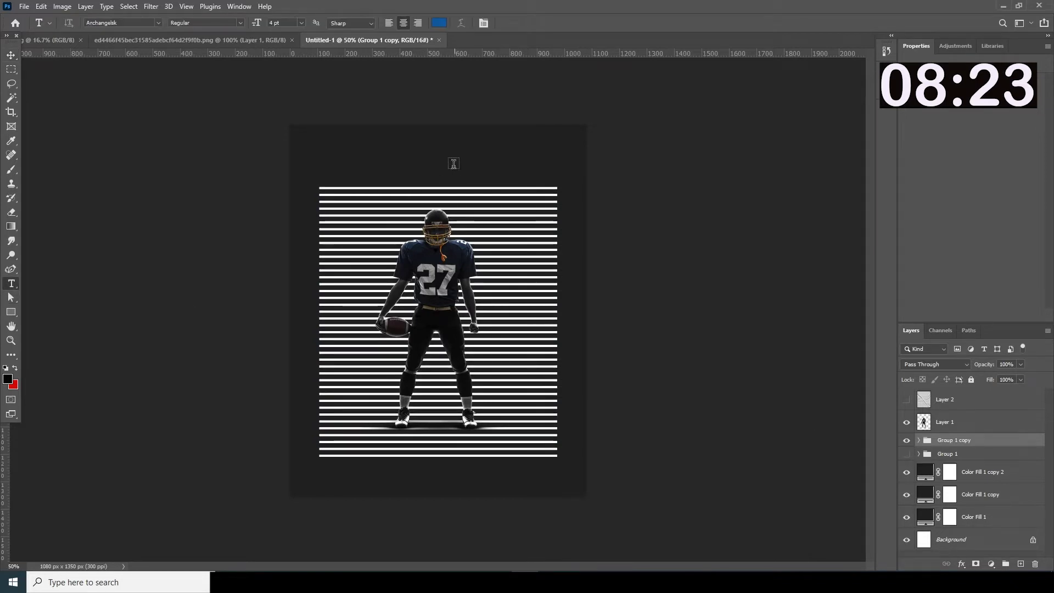
pyautogui.click(418, 153)
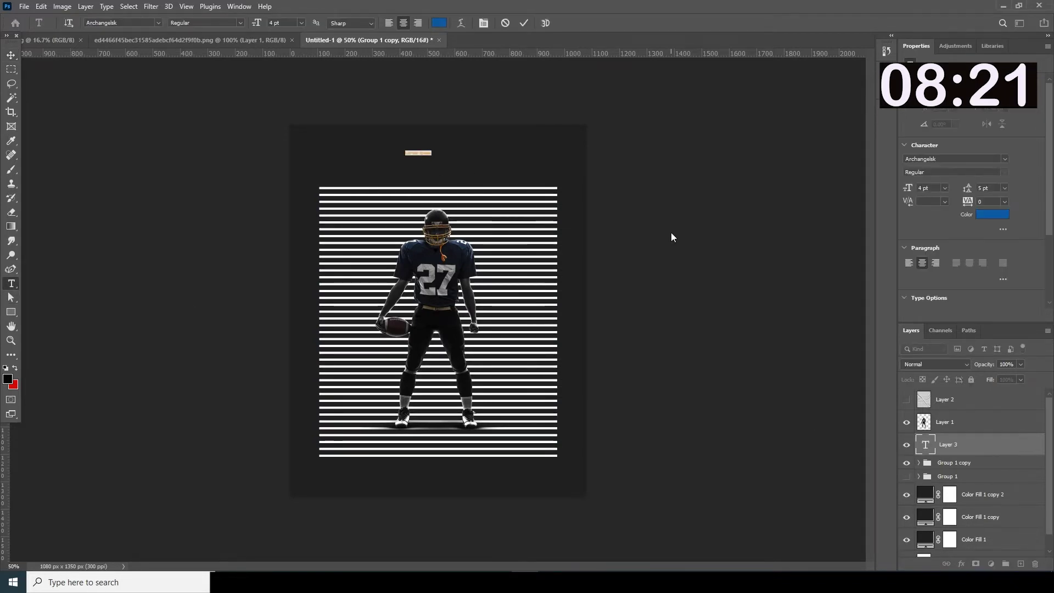
pyautogui.press('BackSpace')
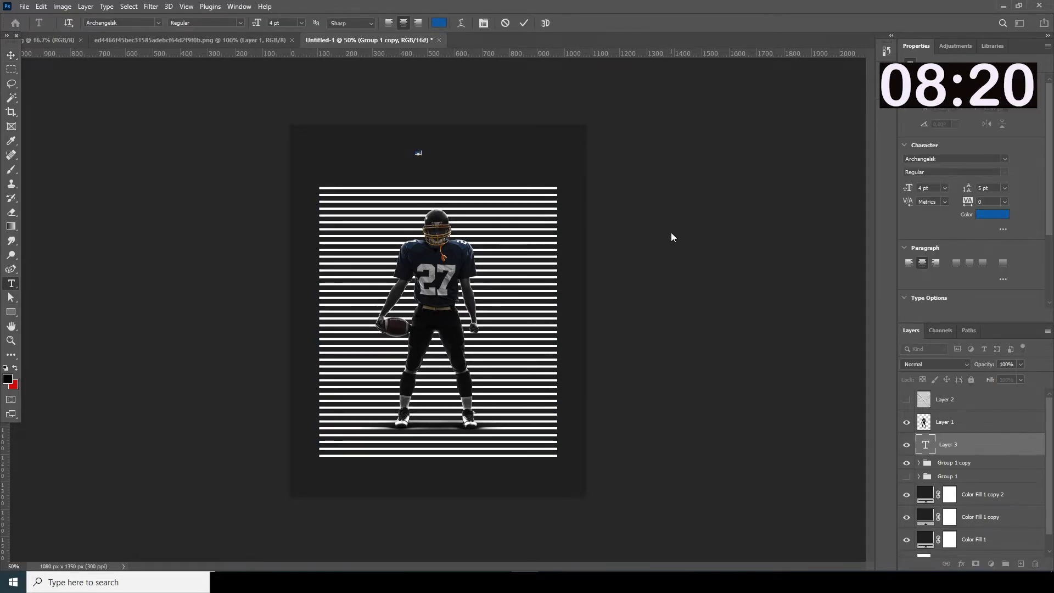
pyautogui.write('27')
pyautogui.click(12, 57)
# Enlarge the 27 text to about 104 pt and place it over the player's torso.
pyautogui.hotkey('ctrl', 't')
pyautogui.moveTo(424, 159); pyautogui.dragTo(481, 328)
pyautogui.press('Return')
# Move the 27 text layer above the player layer in the layer order.
pyautogui.doubleClick(926, 445)
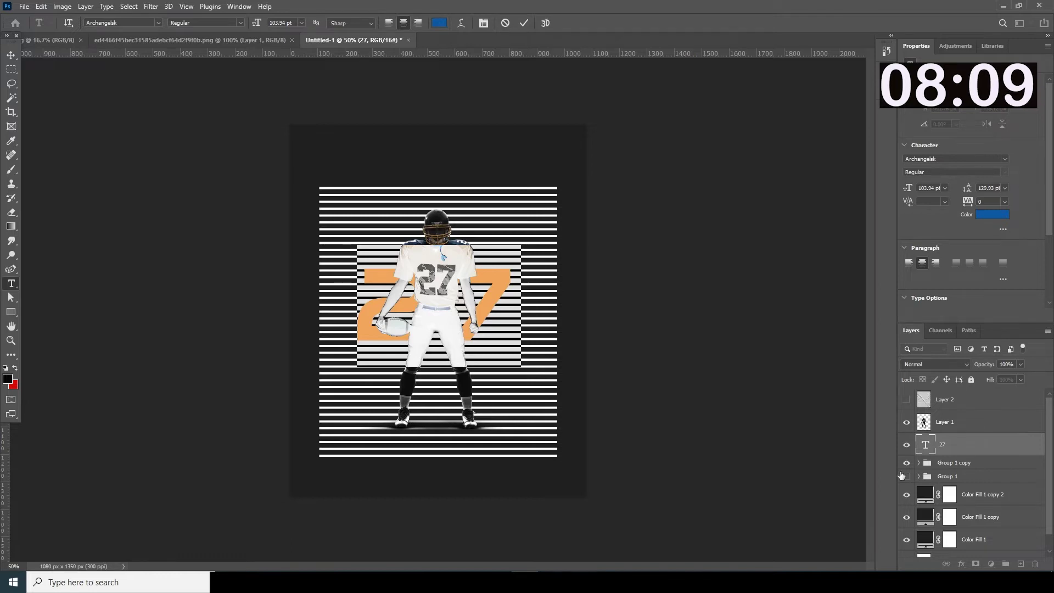
pyautogui.hotkey('ctrl', 'Return')
pyautogui.press('v')
pyautogui.moveTo(935, 422); pyautogui.dragTo(934, 419)
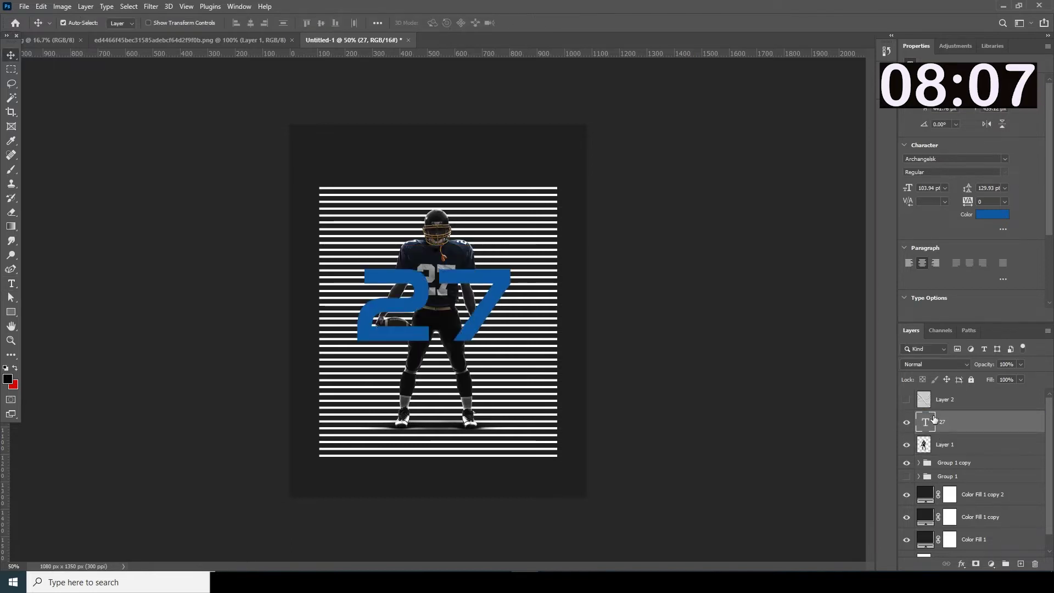
# Enlarge the 27 text to nearly the width of the stripes and position it across the player's waist.
pyautogui.hotkey('ctrl', 't')
pyautogui.moveTo(519, 366); pyautogui.dragTo(556, 392)
pyautogui.moveTo(498, 369); pyautogui.dragTo(499, 394)
pyautogui.press('Return')
# Merge the duplicated stripe group into a single layer and place it above the 27 text layer.
pyautogui.click(951, 464)
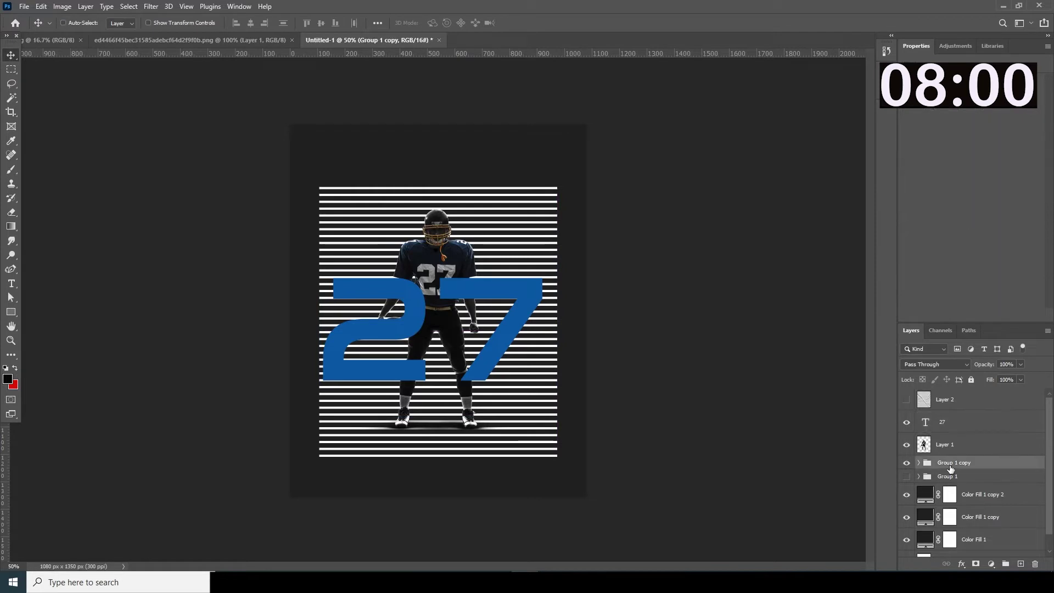
pyautogui.rightClick(951, 468)
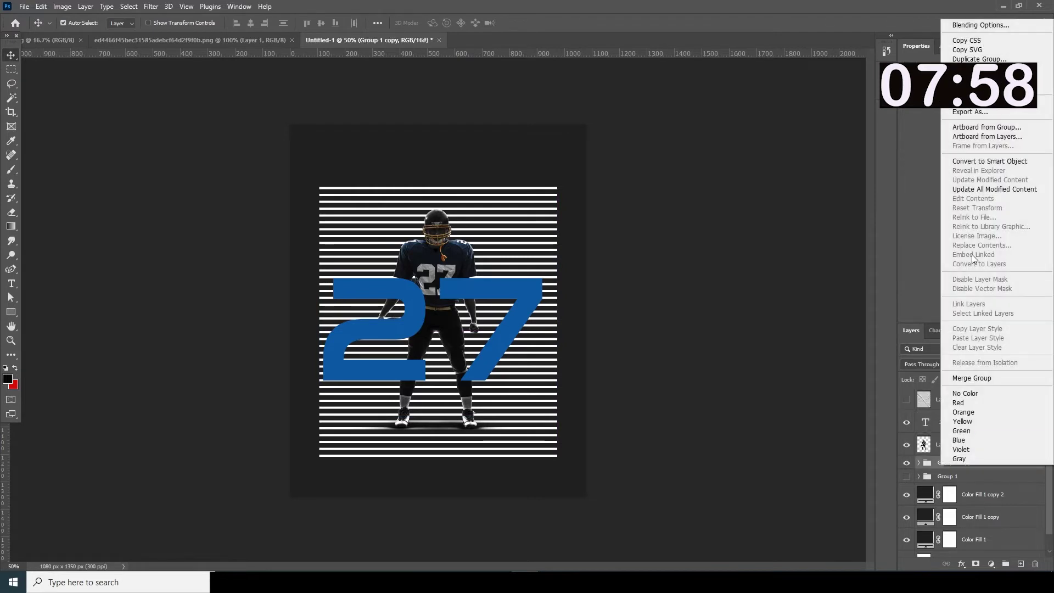
pyautogui.click(962, 379)
pyautogui.moveTo(953, 468); pyautogui.dragTo(960, 419)
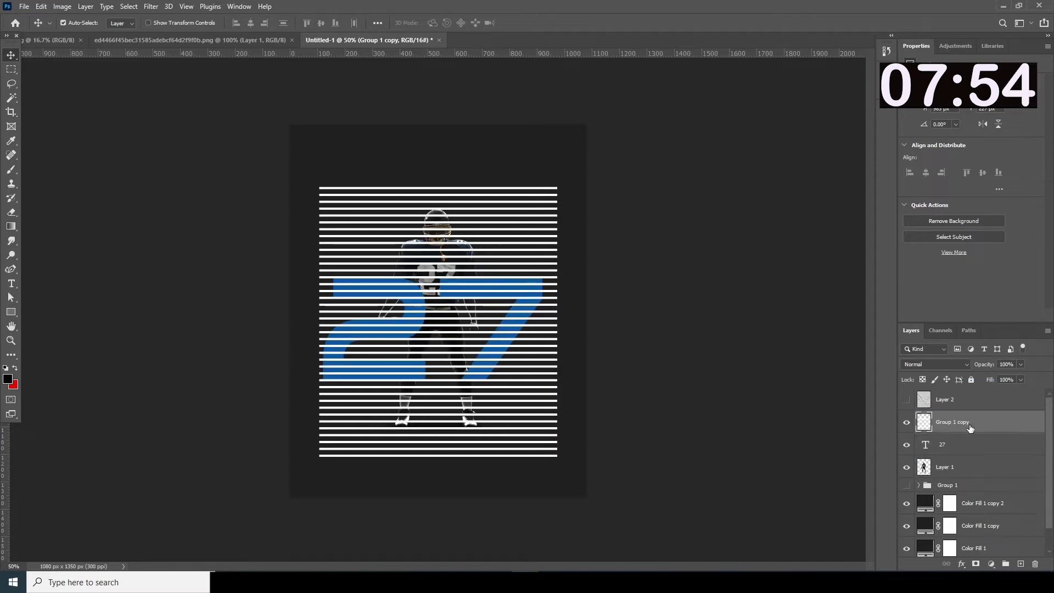
# Try clipping the merged stripe layer to the 27 text with a clipping mask, and release the mask.
pyautogui.rightClick(970, 426)
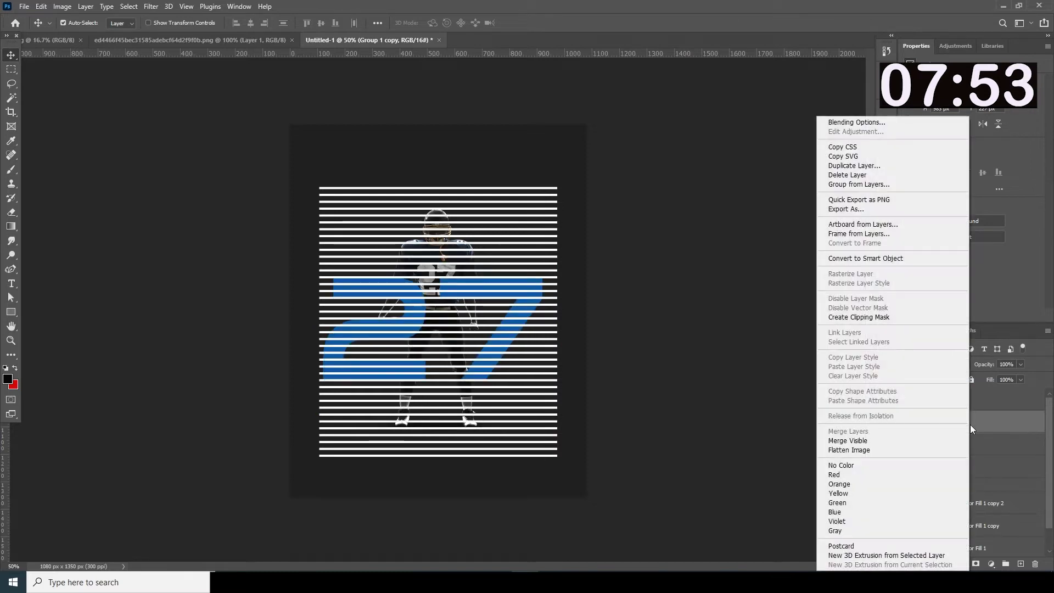
pyautogui.click(871, 318)
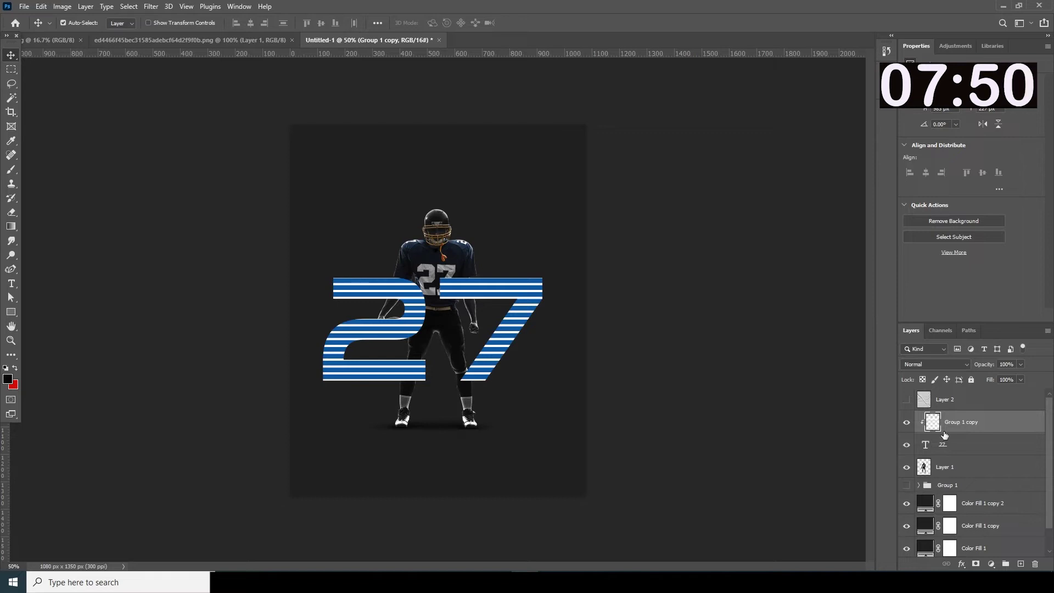
pyautogui.rightClick(969, 431)
pyautogui.click(855, 318)
pyautogui.click(855, 319)
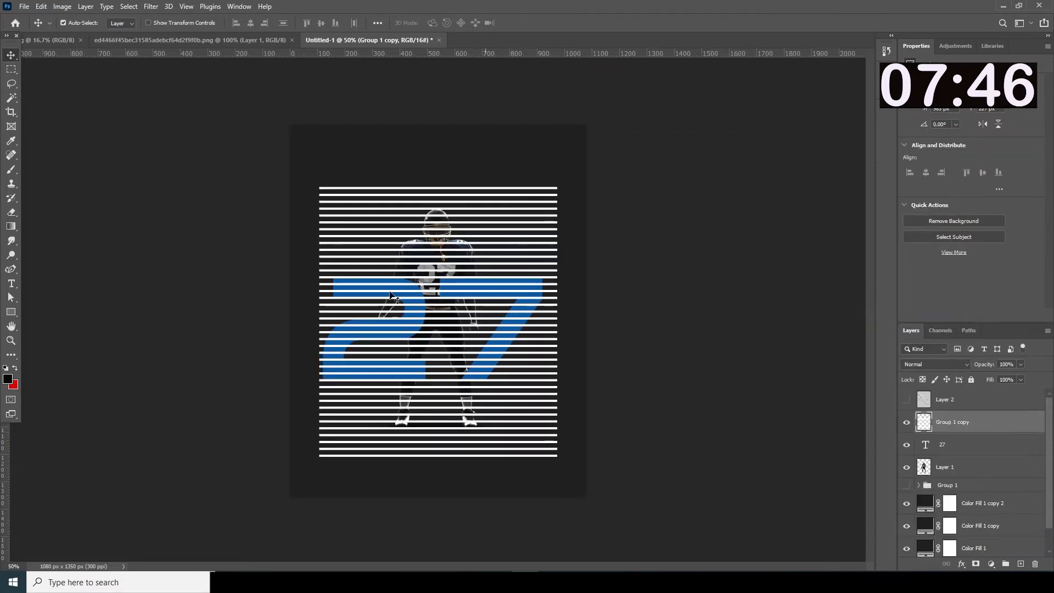
# Liquify the merged stripe layer with a 600 to 700 px brush, pushing the upper stripes down and the lower stripes up in the middle.
pyautogui.click(151, 7)
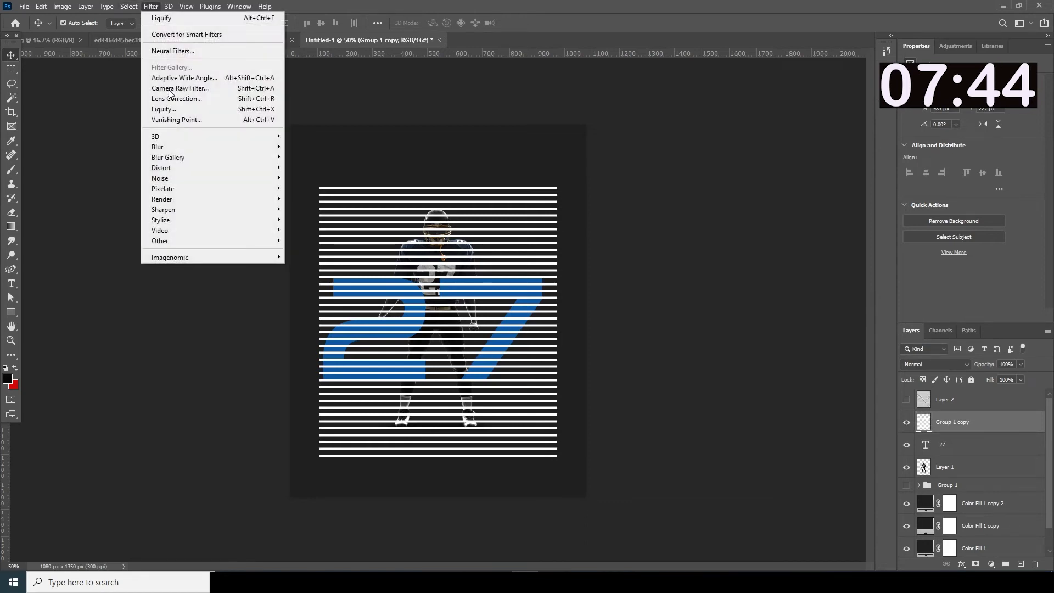
pyautogui.click(178, 109)
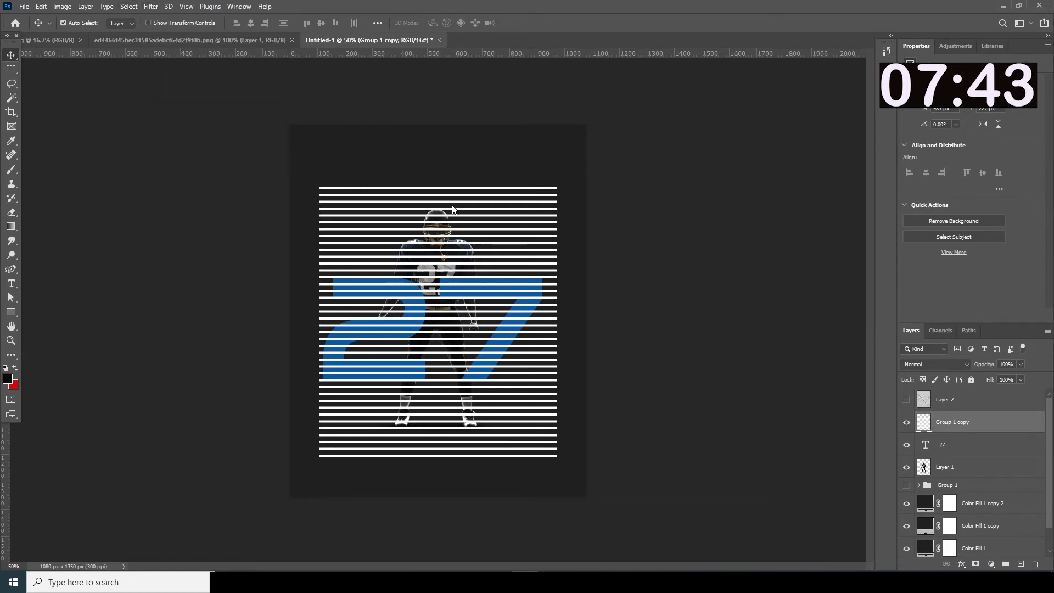
pyautogui.press(']')
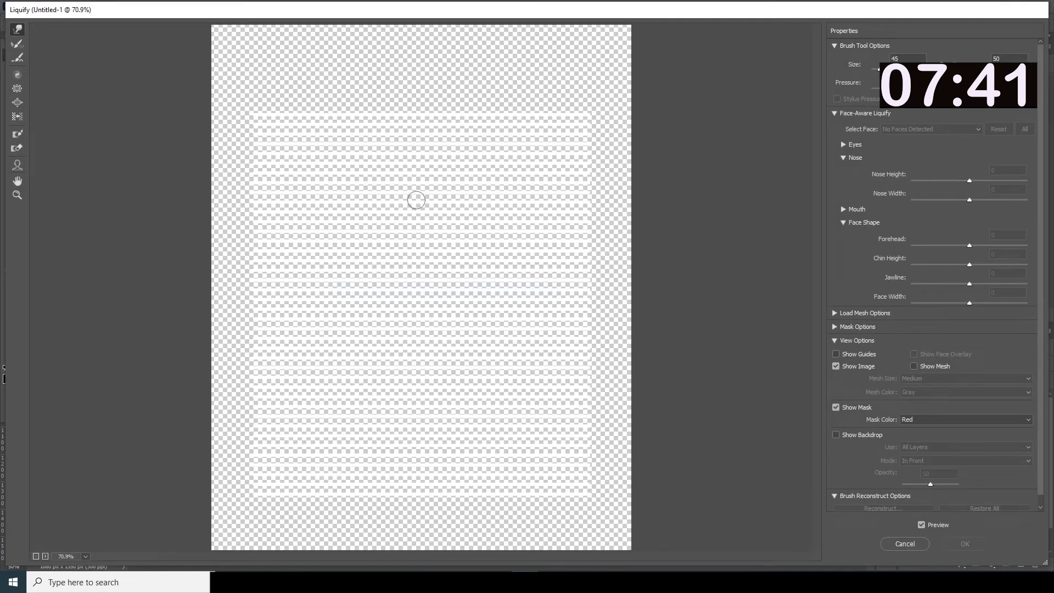
pyautogui.press(']')
pyautogui.press(']')
pyautogui.press(']')
pyautogui.press(']')
pyautogui.press(']')
pyautogui.press(']')
pyautogui.press(']')
pyautogui.press(']')
pyautogui.press(']')
pyautogui.press(']')
pyautogui.press(']')
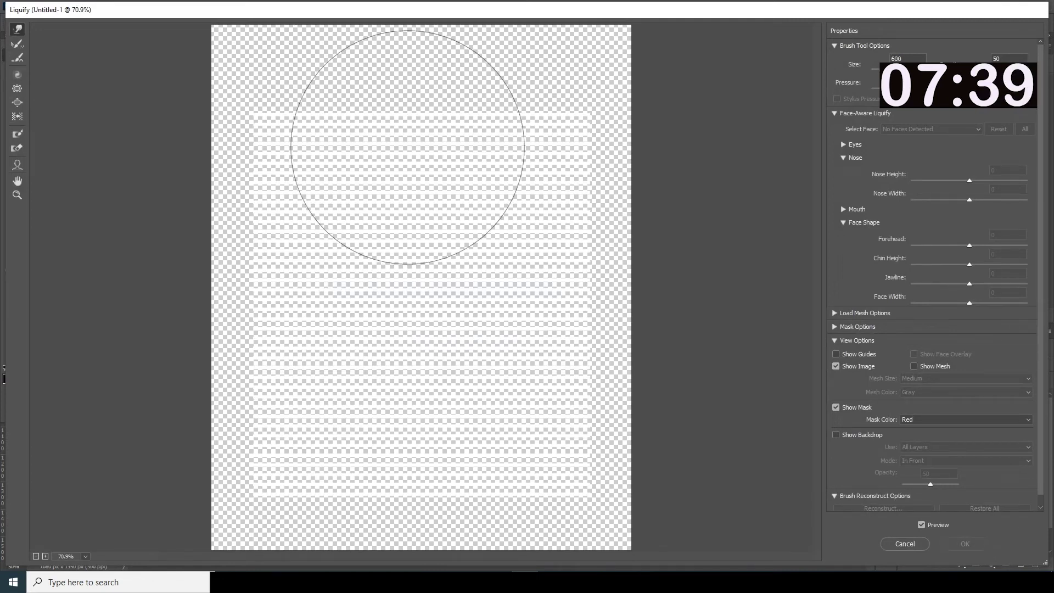
pyautogui.moveTo(404, 129)
pyautogui.mouseDown()
pyautogui.moveTo(402, 164)
pyautogui.moveTo(324, 131)
pyautogui.moveTo(389, 142)
pyautogui.moveTo(411, 184)
pyautogui.moveTo(359, 158)
pyautogui.mouseUp()
pyautogui.press(']')
pyautogui.press(']')
pyautogui.moveTo(419, 447); pyautogui.dragTo(423, 388)
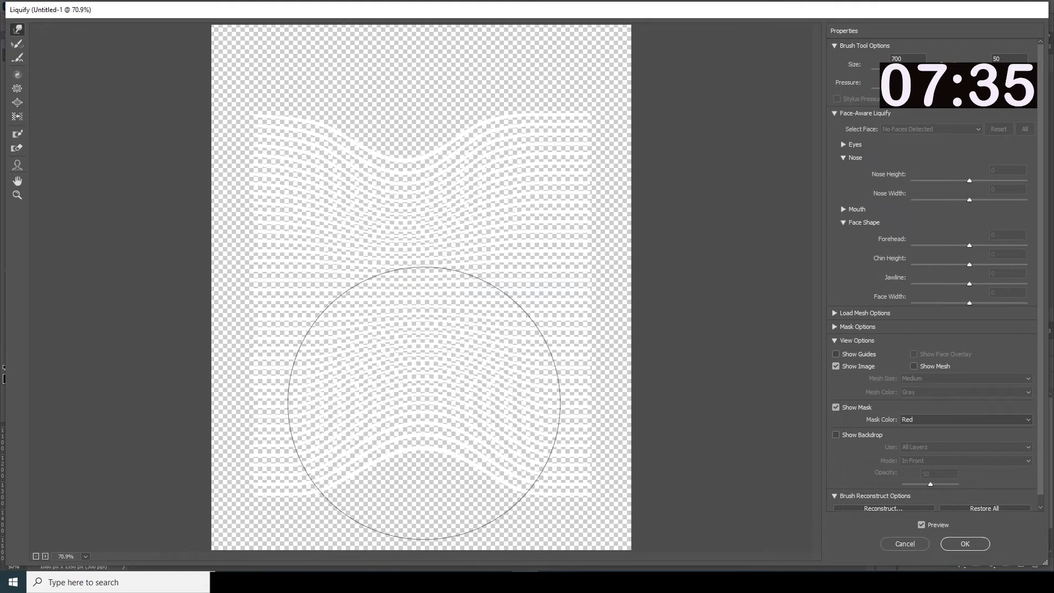
# Push the stripes outward to the canvas sides into uneven waves, enlarging the brush to 1000, and apply the Liquify distortion.
pyautogui.moveTo(582, 405)
pyautogui.mouseDown()
pyautogui.moveTo(592, 275)
pyautogui.moveTo(568, 285)
pyautogui.moveTo(598, 252)
pyautogui.moveTo(426, 312)
pyautogui.moveTo(307, 332)
pyautogui.moveTo(279, 296)
pyautogui.moveTo(320, 266)
pyautogui.moveTo(285, 240)
pyautogui.moveTo(326, 248)
pyautogui.moveTo(298, 233)
pyautogui.moveTo(345, 476)
pyautogui.moveTo(320, 439)
pyautogui.moveTo(306, 384)
pyautogui.moveTo(305, 412)
pyautogui.moveTo(285, 412)
pyautogui.moveTo(315, 381)
pyautogui.moveTo(557, 378)
pyautogui.moveTo(556, 430)
pyautogui.moveTo(604, 400)
pyautogui.moveTo(598, 290)
pyautogui.moveTo(624, 263)
pyautogui.moveTo(577, 200)
pyautogui.moveTo(606, 176)
pyautogui.moveTo(437, 239)
pyautogui.moveTo(451, 209)
pyautogui.moveTo(493, 185)
pyautogui.moveTo(448, 202)
pyautogui.moveTo(398, 179)
pyautogui.moveTo(342, 174)
pyautogui.moveTo(352, 182)
pyautogui.moveTo(346, 162)
pyautogui.moveTo(327, 151)
pyautogui.moveTo(331, 168)
pyautogui.moveTo(305, 143)
pyautogui.moveTo(364, 413)
pyautogui.moveTo(369, 396)
pyautogui.moveTo(319, 376)
pyautogui.mouseUp()
pyautogui.press(']')
pyautogui.press(']')
pyautogui.press(']')
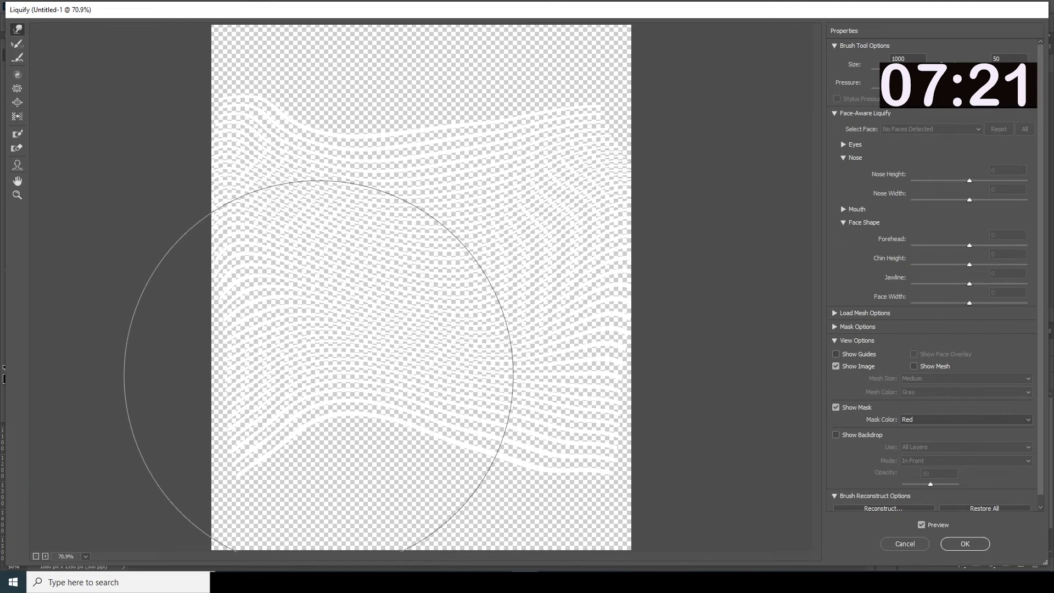
pyautogui.click(955, 543)
# Clip the warped stripe layer to the 27 text and scale it to about 79%, positioned so the stripes still cover the whole number.
pyautogui.rightClick(973, 422)
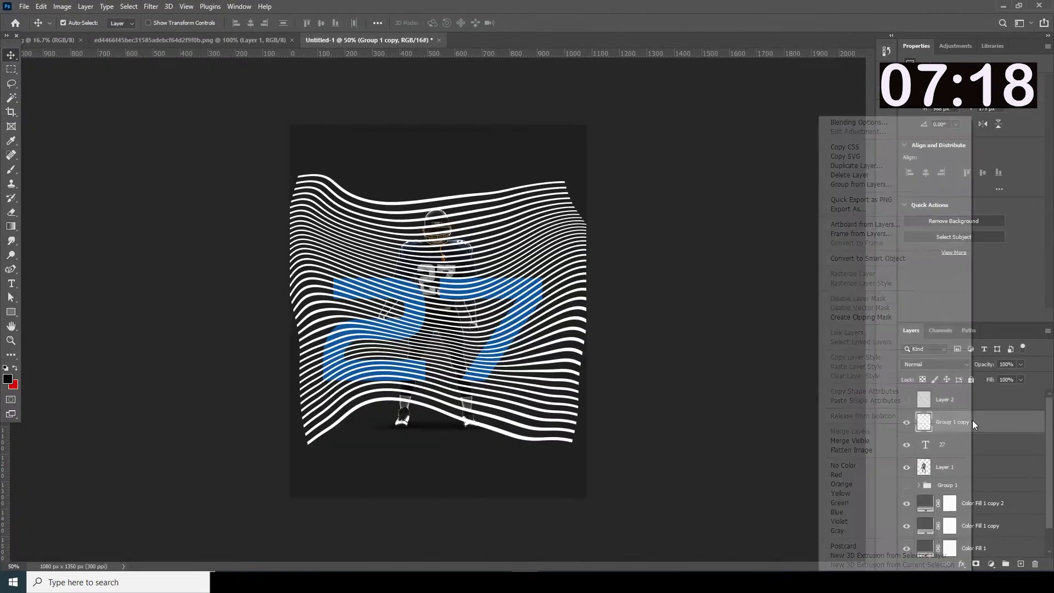
pyautogui.click(875, 317)
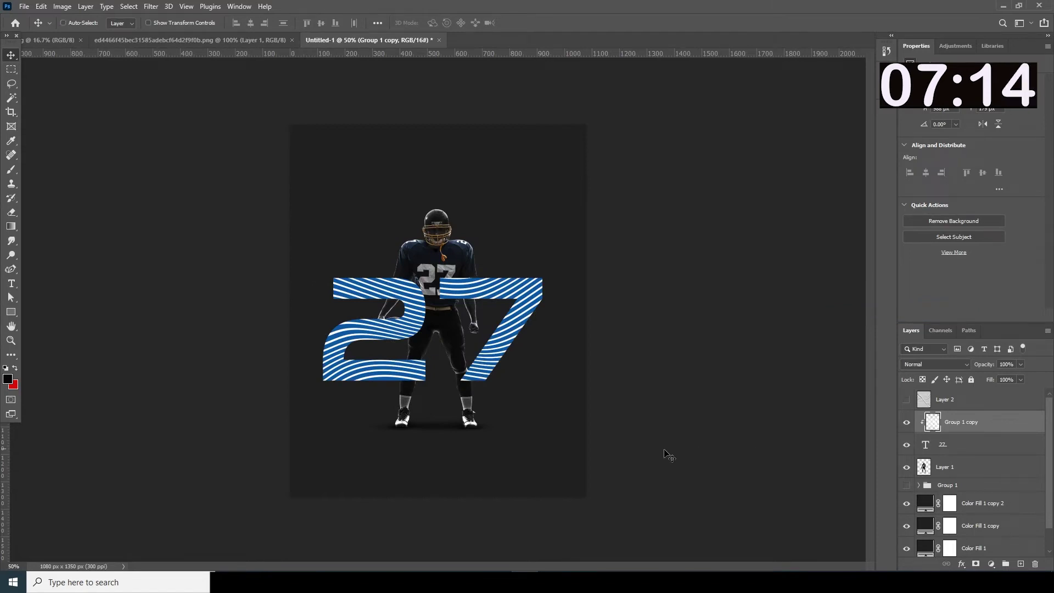
pyautogui.hotkey('ctrl', 't')
pyautogui.moveTo(586, 440); pyautogui.dragTo(555, 417)
pyautogui.moveTo(486, 406); pyautogui.dragTo(481, 427)
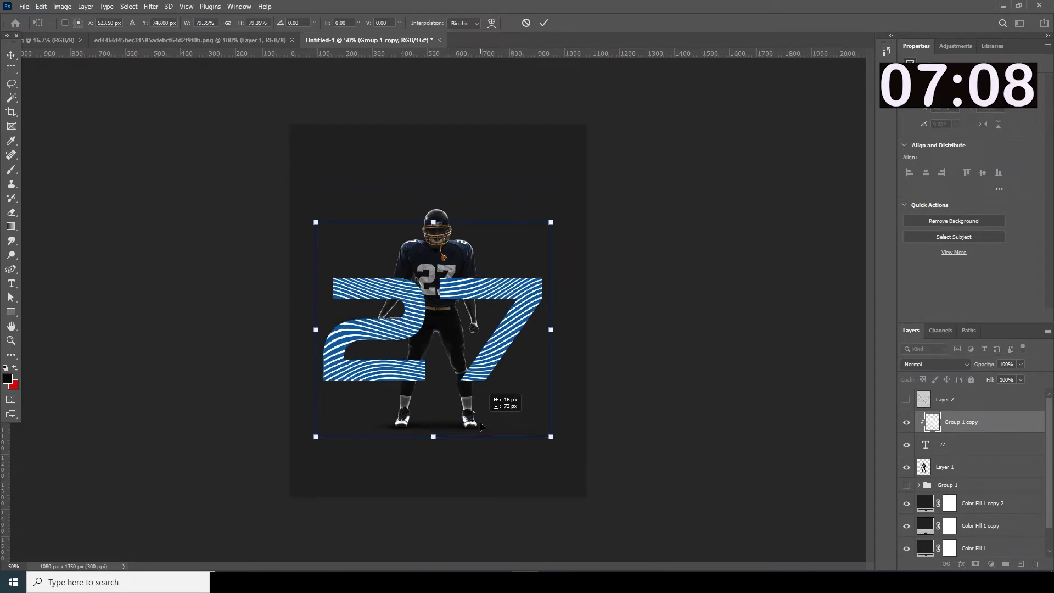
pyautogui.press('Return')
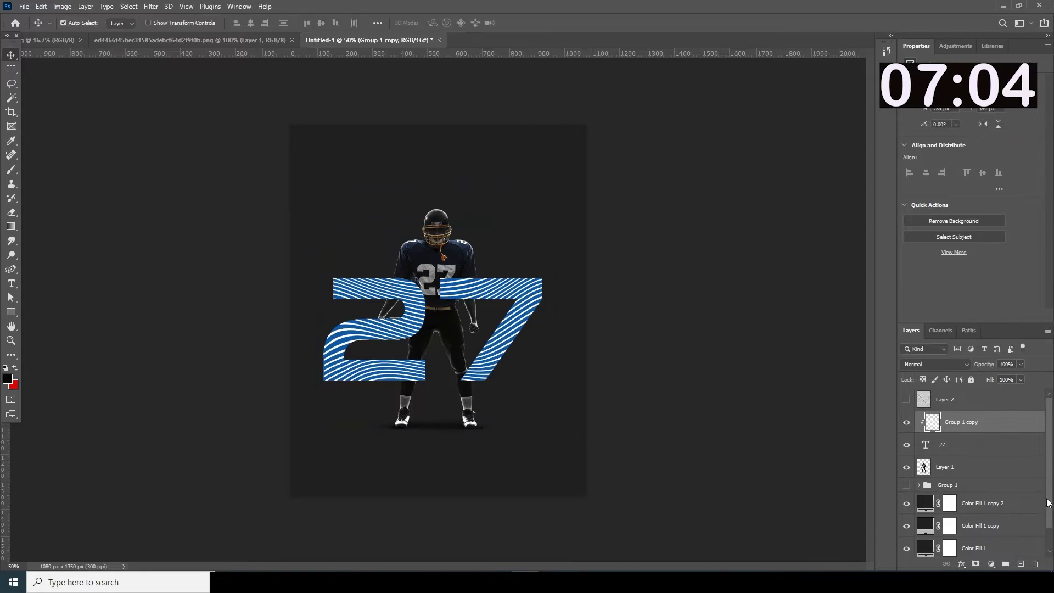
# Delete the two duplicate colour fill layers, keeping only Color Fill 1 above the background.
pyautogui.click(926, 506)
pyautogui.press('Delete')
pyautogui.press('Delete')
# Recolour the Color Fill 1 background layer to blue 0659a4, sampled from the 27 text.
pyautogui.doubleClick(925, 505)
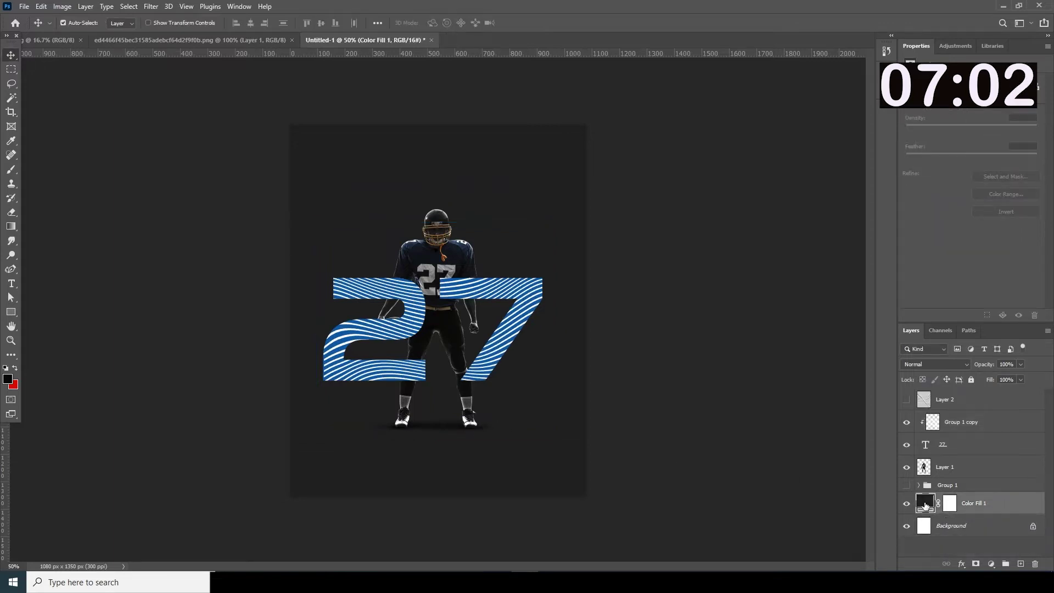
pyautogui.click(633, 267)
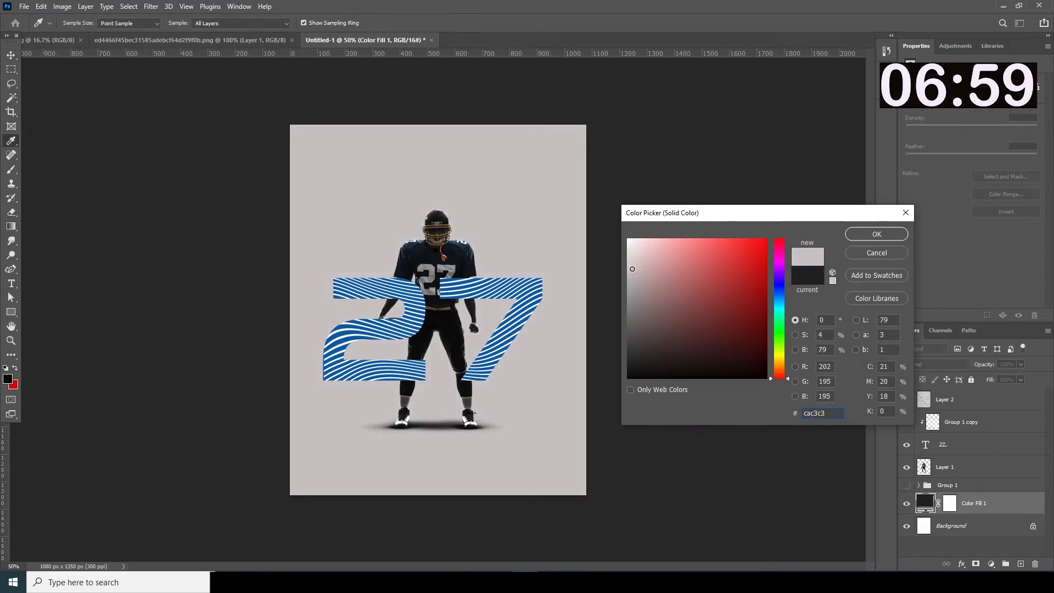
pyautogui.moveTo(779, 311)
pyautogui.mouseDown()
pyautogui.moveTo(764, 262)
pyautogui.moveTo(754, 282)
pyautogui.mouseUp()
pyautogui.click(759, 283)
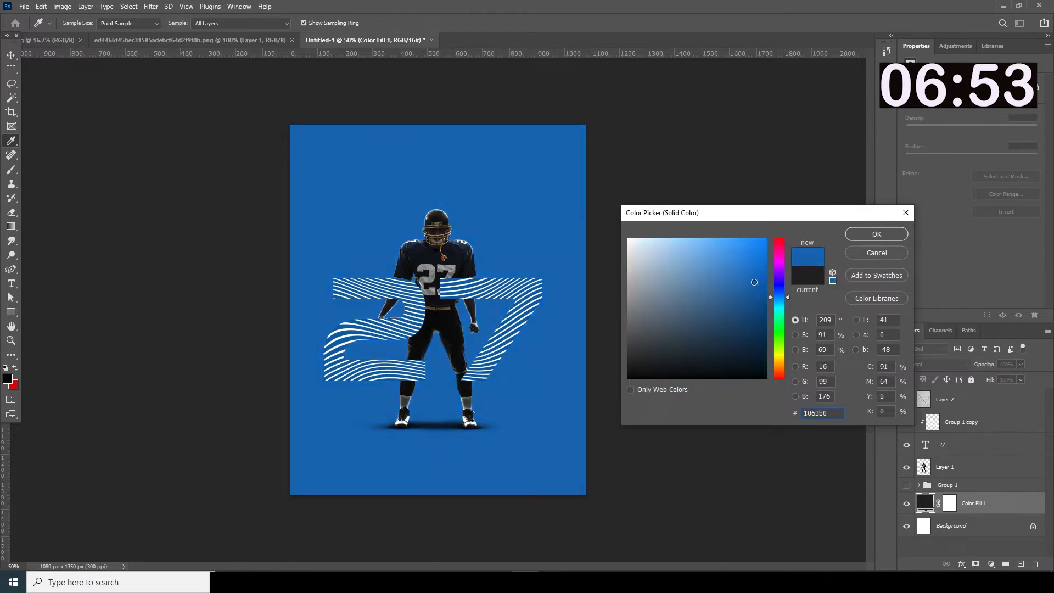
pyautogui.moveTo(753, 285); pyautogui.dragTo(748, 288)
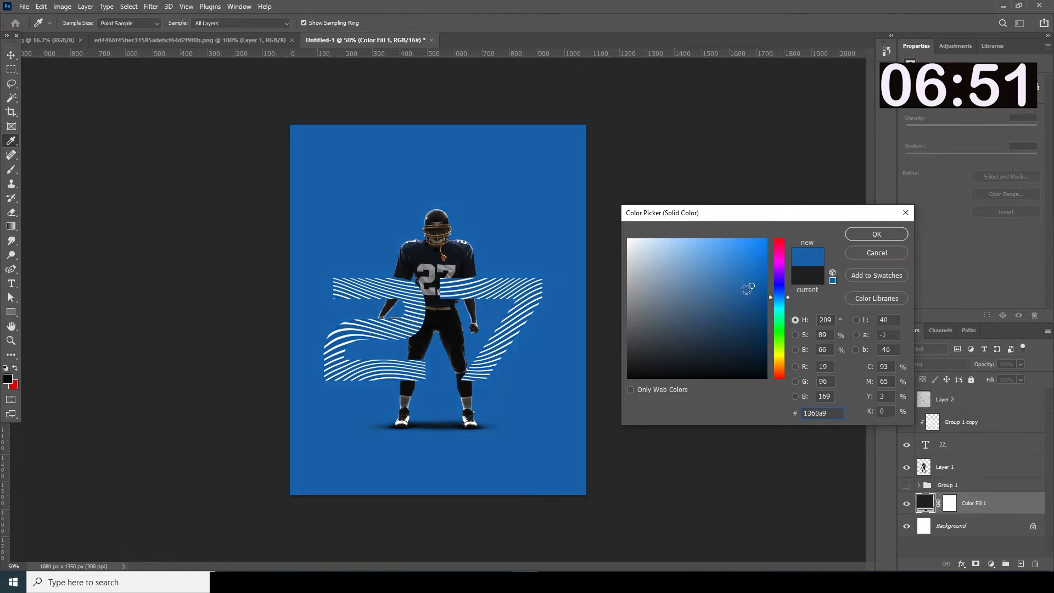
pyautogui.click(479, 276)
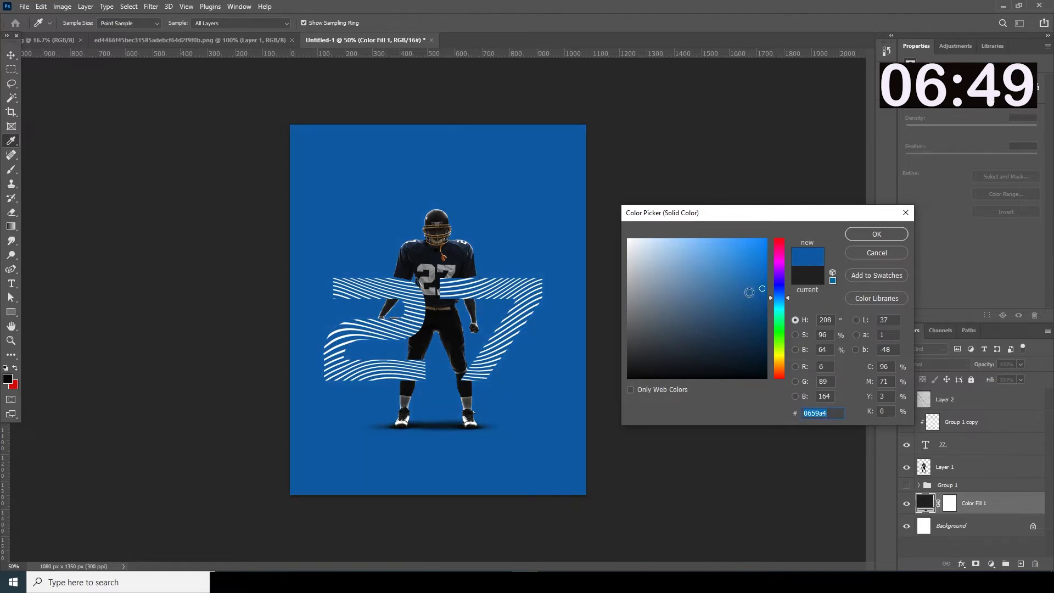
pyautogui.click(852, 237)
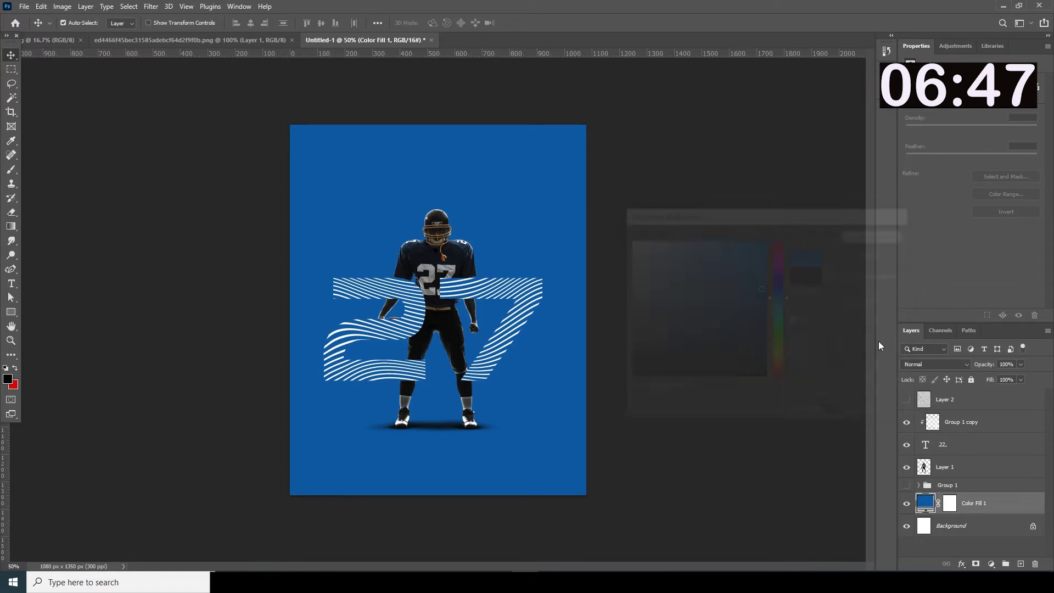
# Duplicate the warped stripe layer and place the unclipped copy between the 27 text and the player layer.
pyautogui.click(932, 447)
pyautogui.click(941, 420)
pyautogui.hotkey('ctrl', 'j')
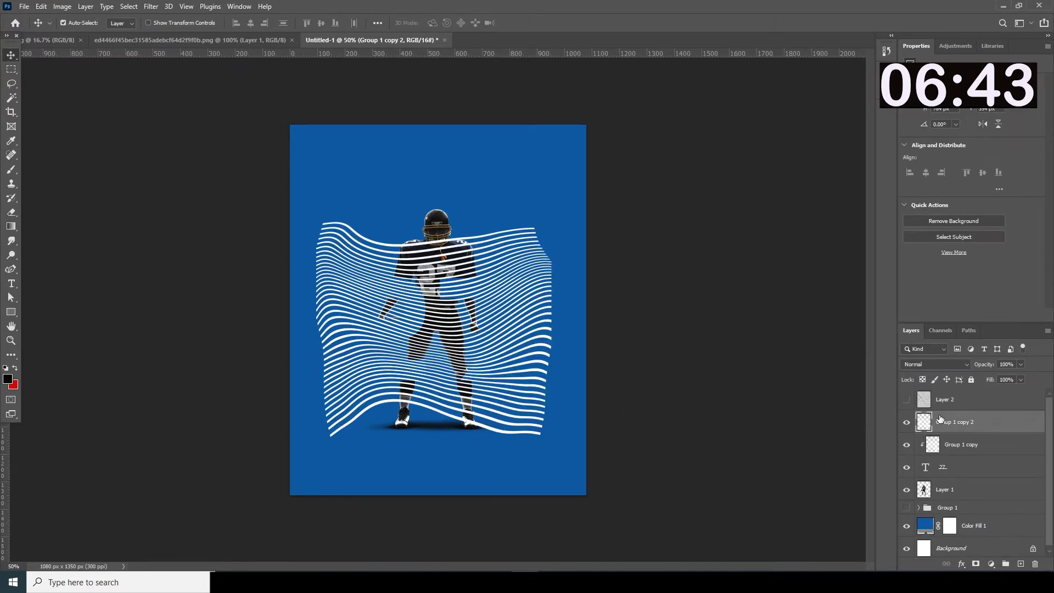
pyautogui.moveTo(966, 431); pyautogui.dragTo(985, 479)
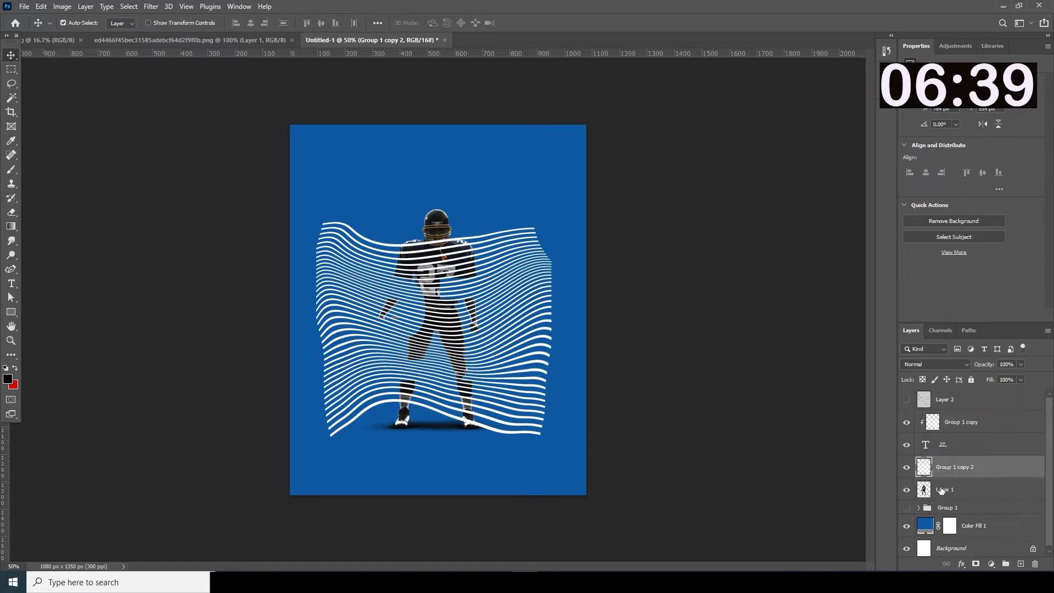
# Load the stripe copy as a selection, hide that copy, and add a layer mask to the player layer from the selection.
pyautogui.keyDown('ctrl'); pyautogui.click(924, 470); pyautogui.keyUp('ctrl')
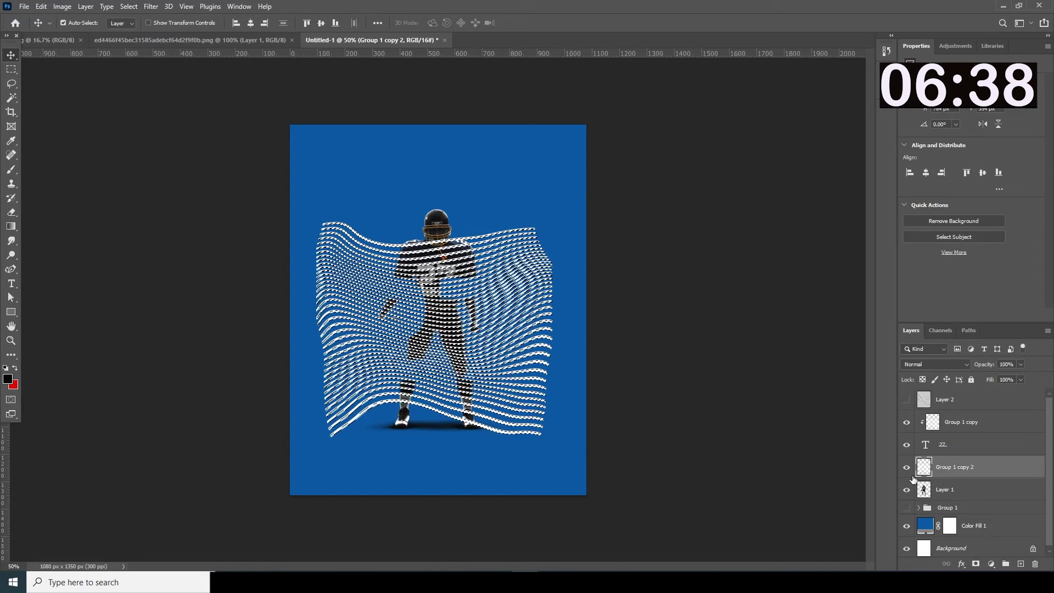
pyautogui.click(906, 470)
pyautogui.click(967, 489)
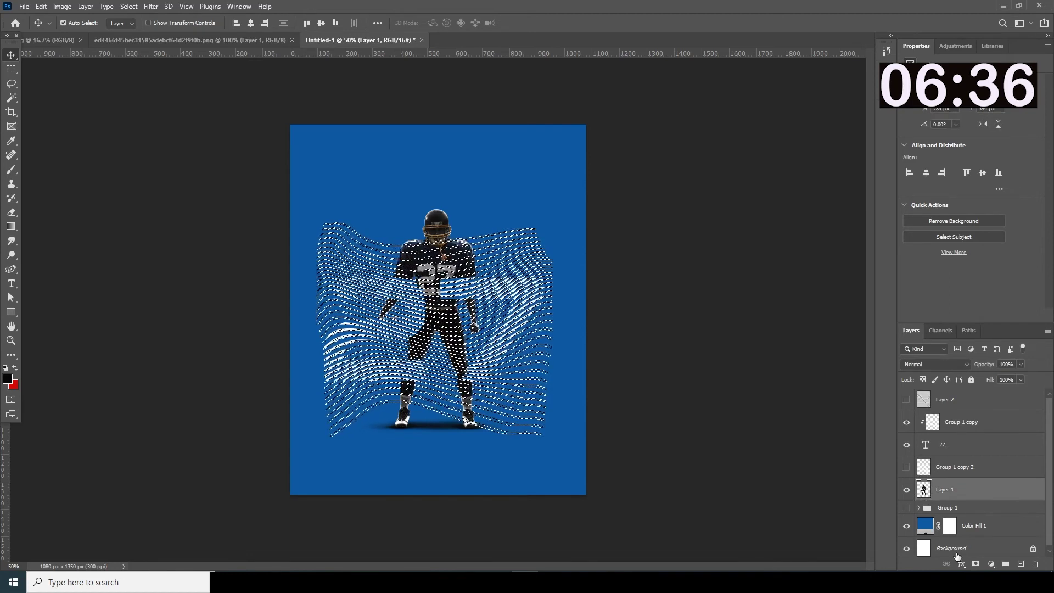
pyautogui.click(975, 565)
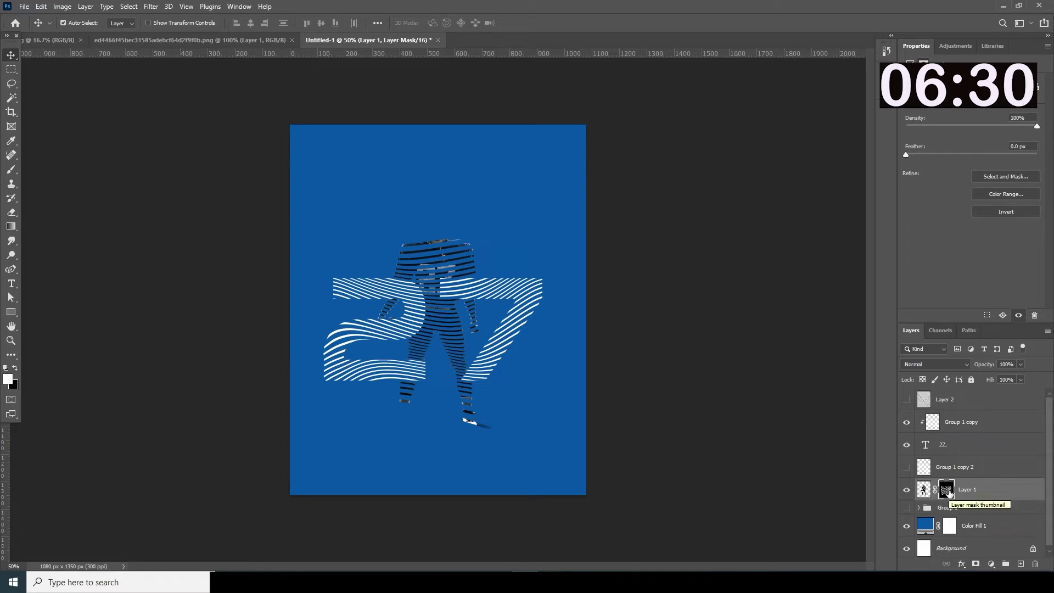
# Paint white on the player's layer mask with a 175 px brush to reveal the helmet and shoulders.
pyautogui.press('b')
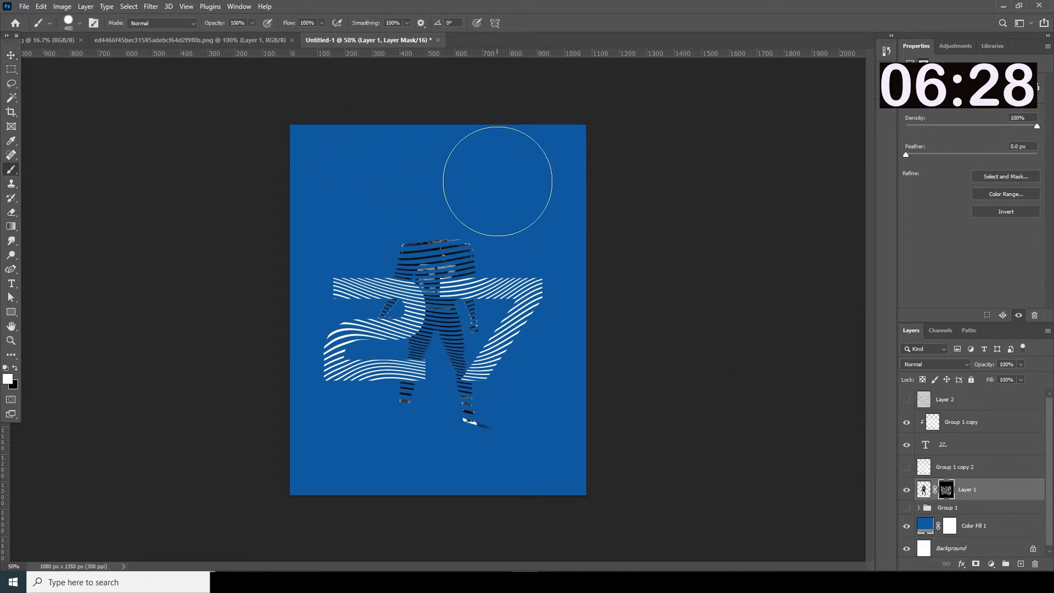
pyautogui.press('[')
pyautogui.press('[')
pyautogui.press('[')
pyautogui.press('[')
pyautogui.moveTo(444, 210)
pyautogui.mouseDown()
pyautogui.moveTo(407, 226)
pyautogui.moveTo(470, 216)
pyautogui.moveTo(460, 228)
pyautogui.moveTo(381, 222)
pyautogui.mouseUp()
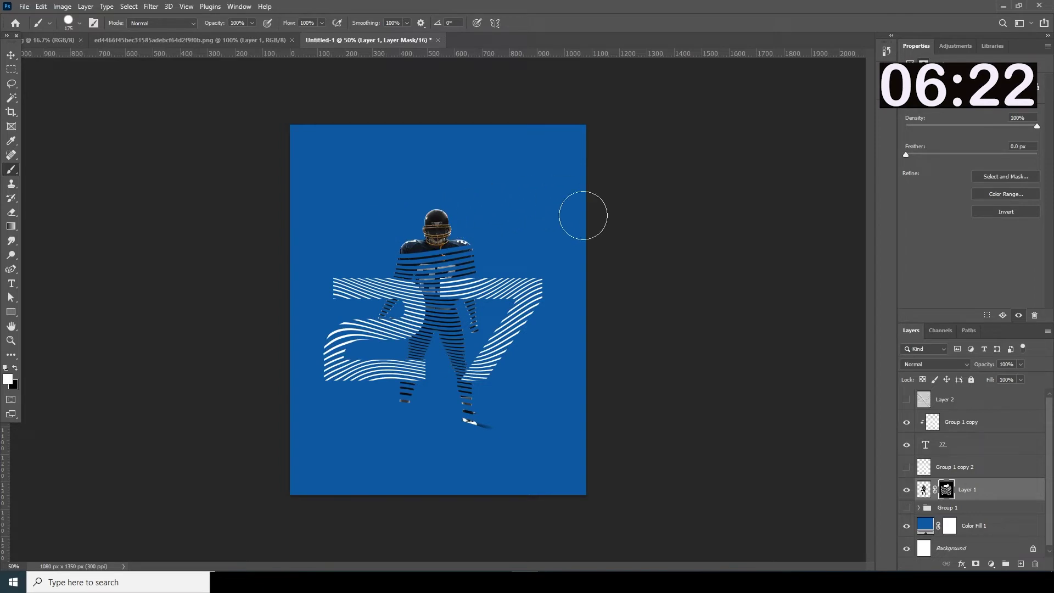
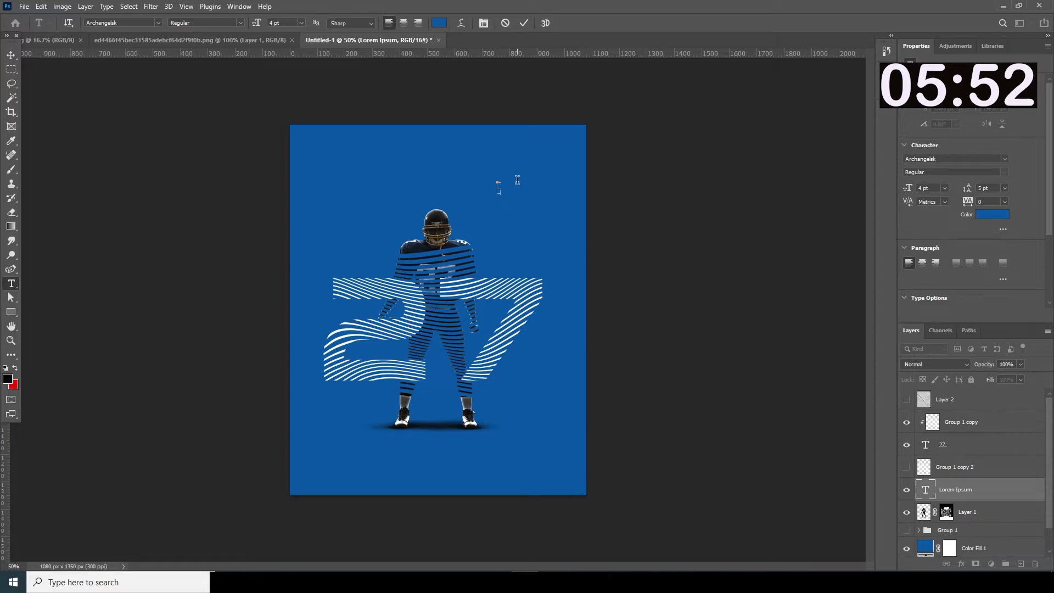
# Enter the text E V E R with one letter per line beside the helmet and colour it white.
pyautogui.write('E V E R')
pyautogui.hotkey('ctrl', 'a')
pyautogui.click(443, 24)
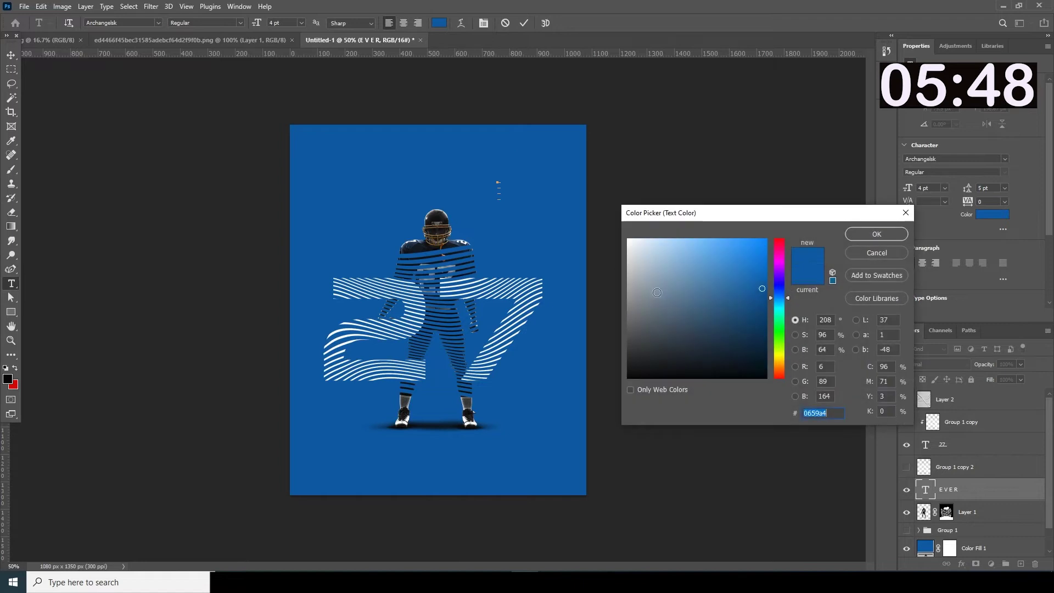
pyautogui.click(632, 236)
pyautogui.click(876, 233)
# Enlarge the E V E R text to about 9.74 pt and place it in the poster's upper right area.
pyautogui.click(11, 55)
pyautogui.hotkey('ctrl', 't')
pyautogui.moveTo(506, 206); pyautogui.dragTo(529, 219)
pyautogui.press('Return')
pyautogui.hotkey('ctrl', 't')
pyautogui.press('Return')
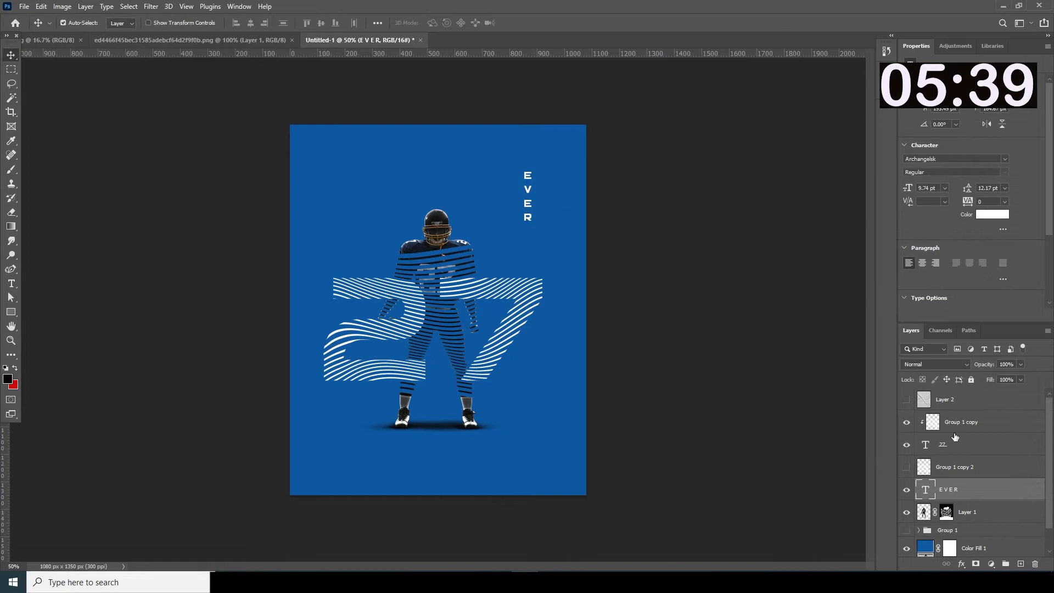
# Change the font of the E V E R text to Century Gothic Bold.
pyautogui.doubleClick(926, 495)
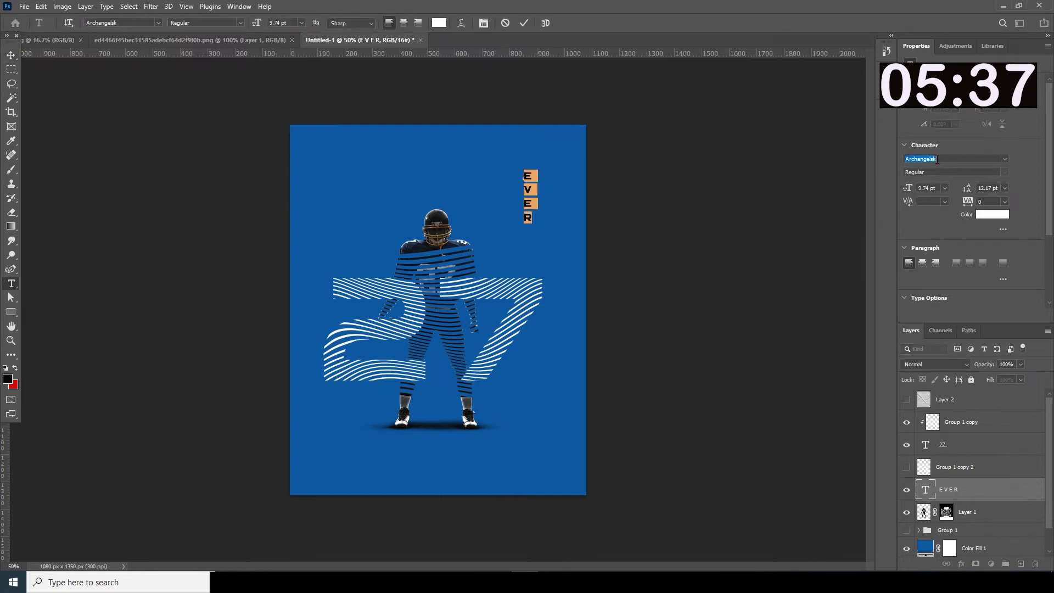
pyautogui.write('Arenq')
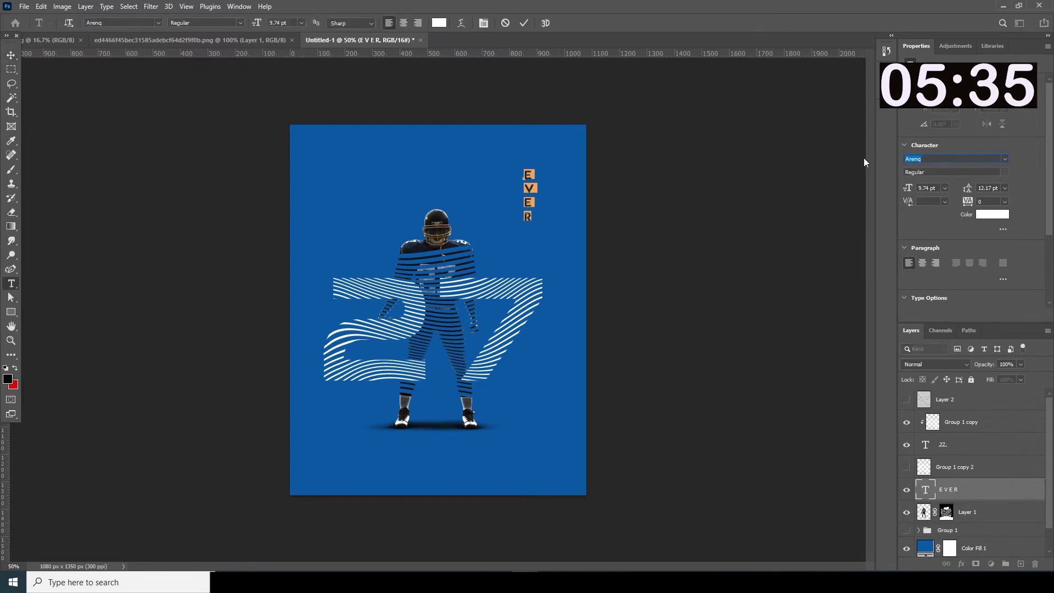
pyautogui.write('CEN')
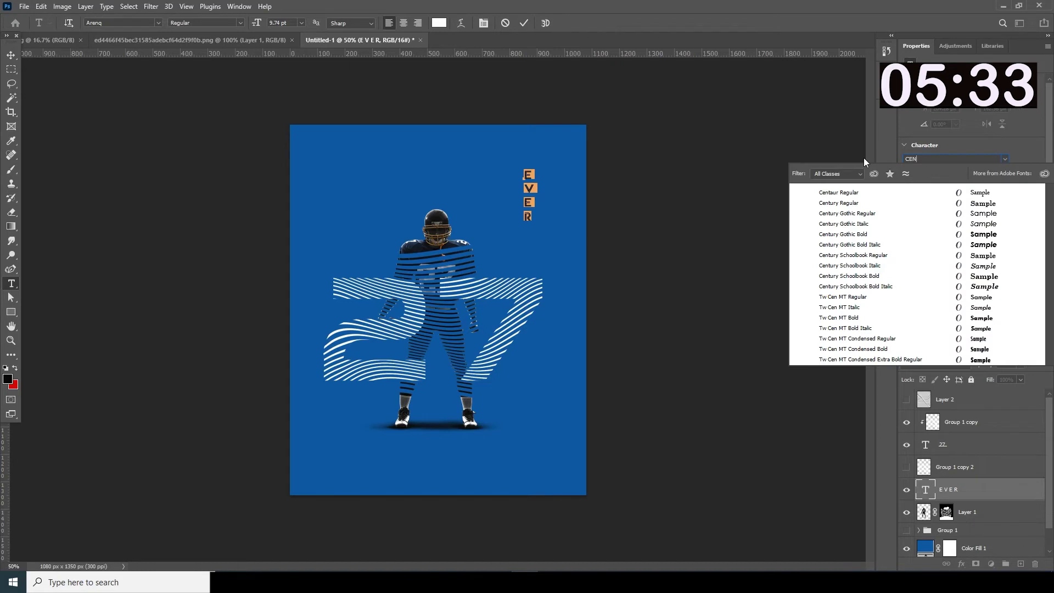
pyautogui.click(855, 237)
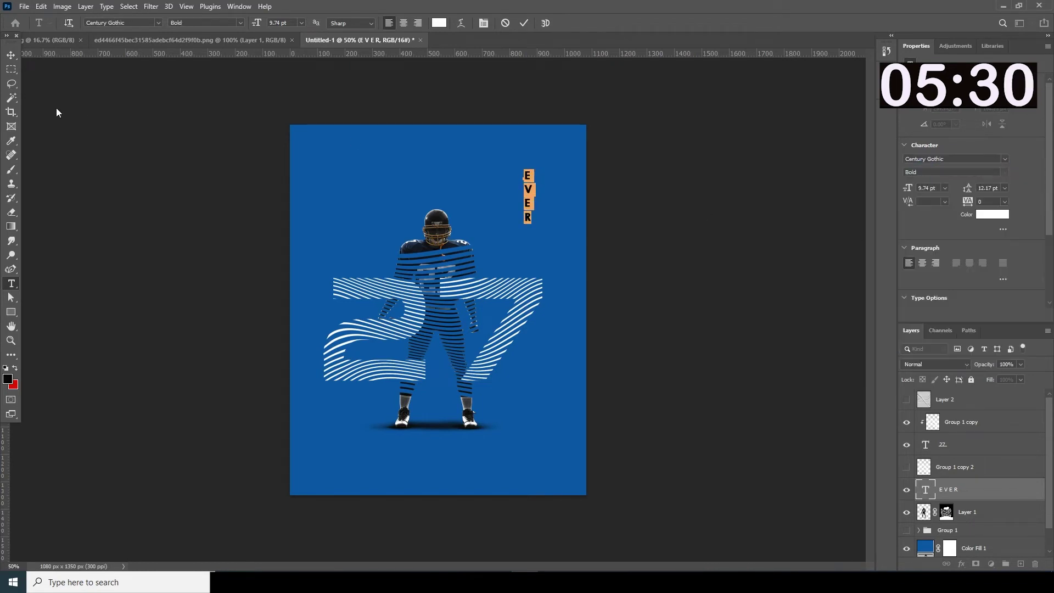
pyautogui.click(11, 55)
# Duplicate the E V E R text just beside the original and change the copy to W O N D E R, one letter per line.
pyautogui.moveTo(527, 208)
pyautogui.mouseDown()
pyautogui.moveTo(519, 200)
pyautogui.moveTo(537, 207)
pyautogui.mouseUp()
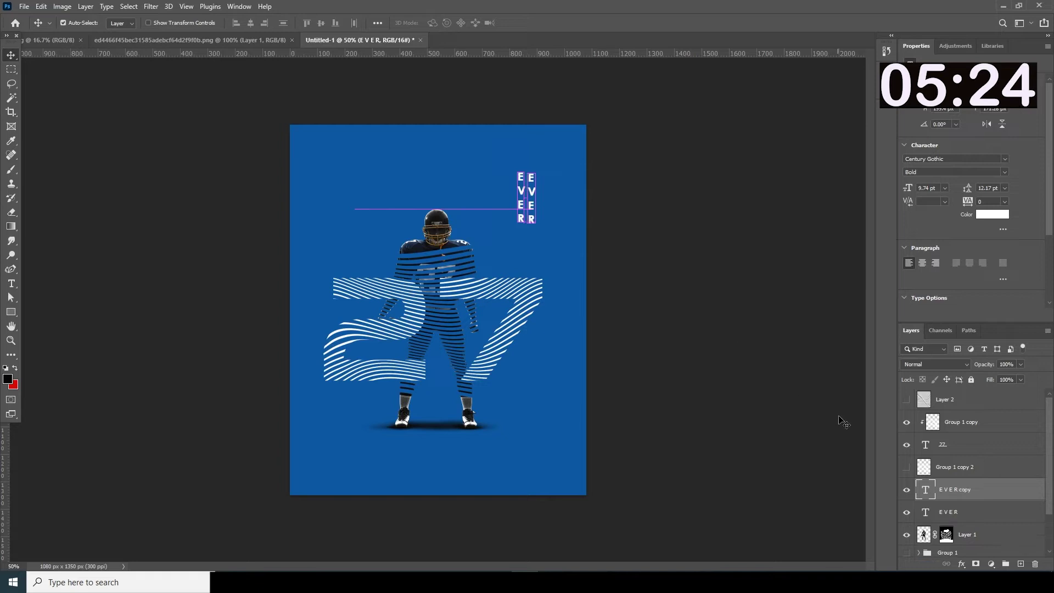
pyautogui.doubleClick(925, 490)
pyautogui.write('wo')
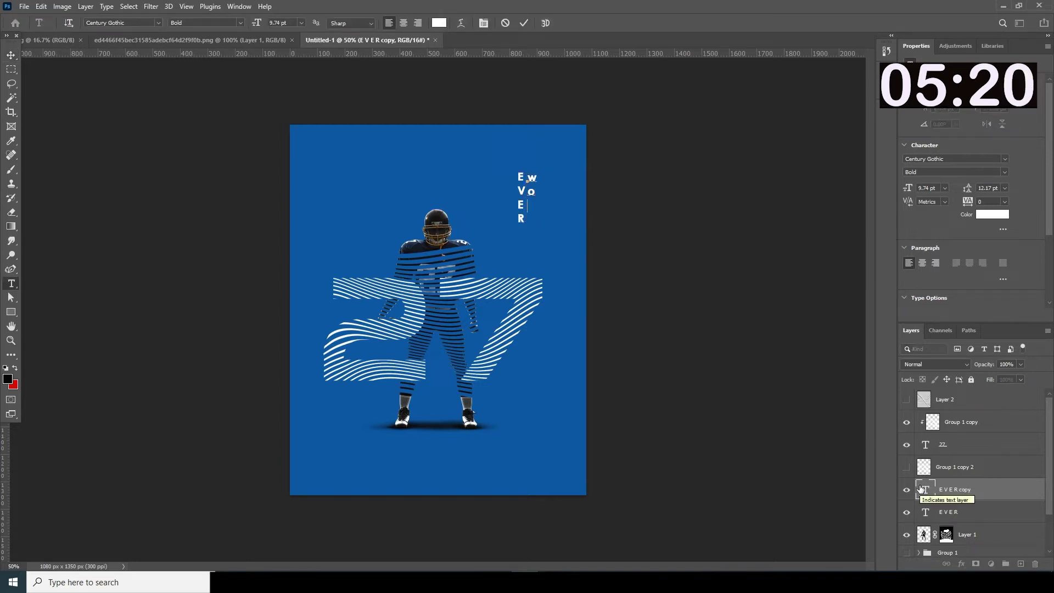
pyautogui.press('BackSpace')
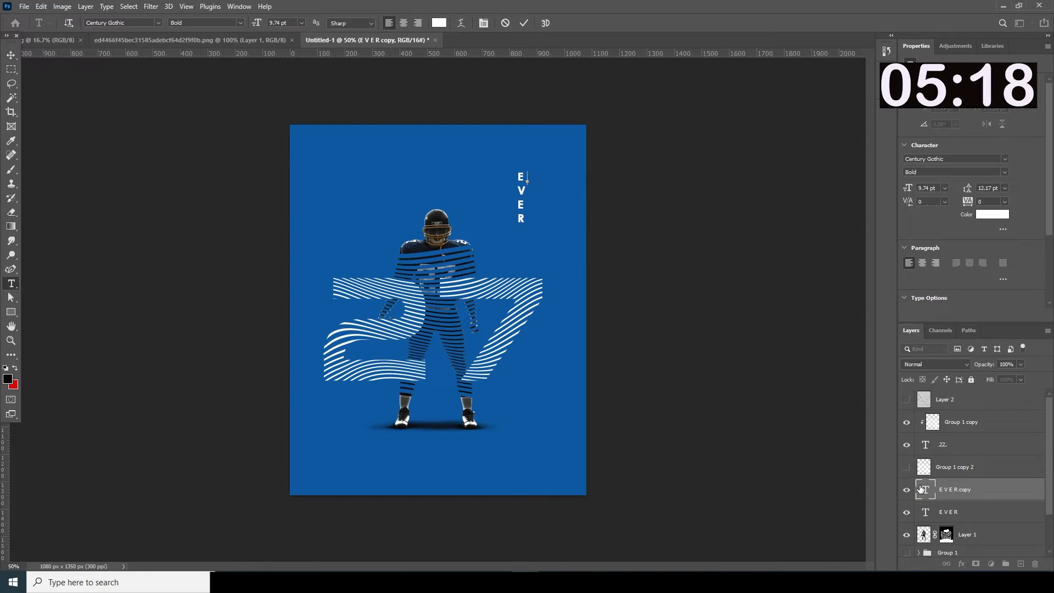
pyautogui.write('o')
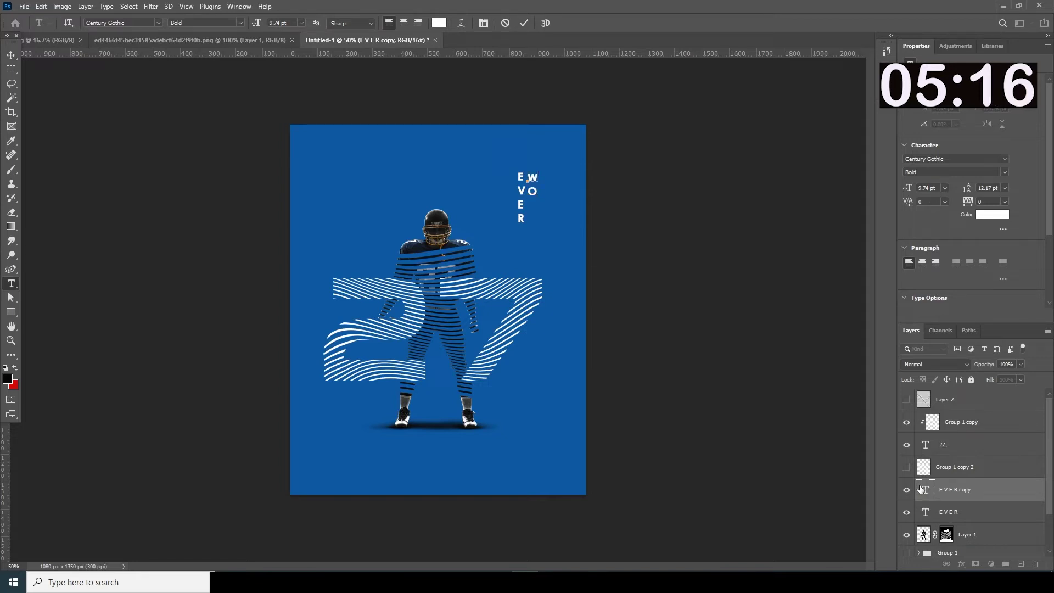
pyautogui.write('nd')
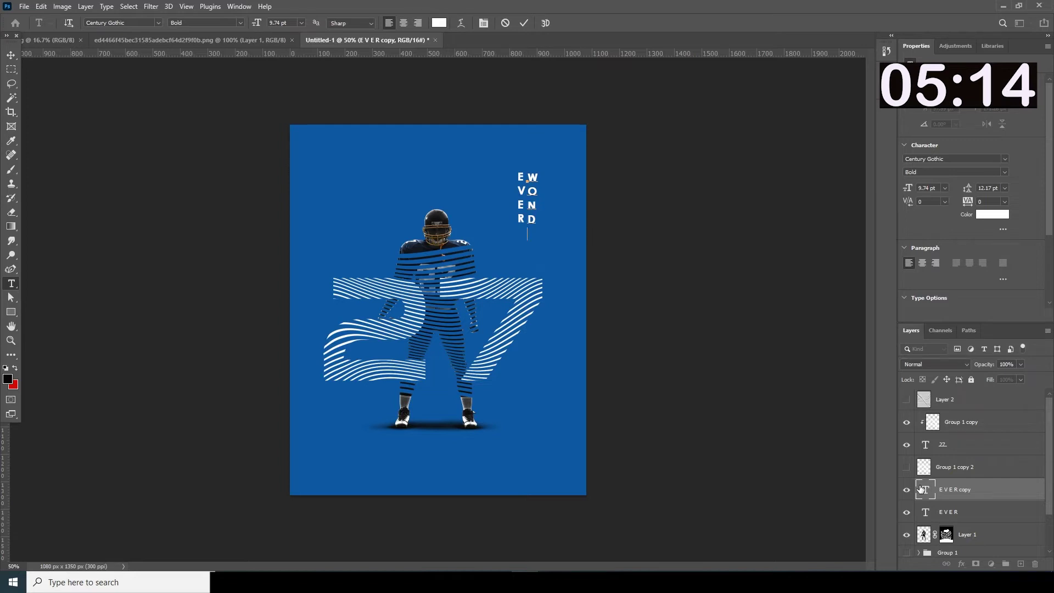
pyautogui.write('er')
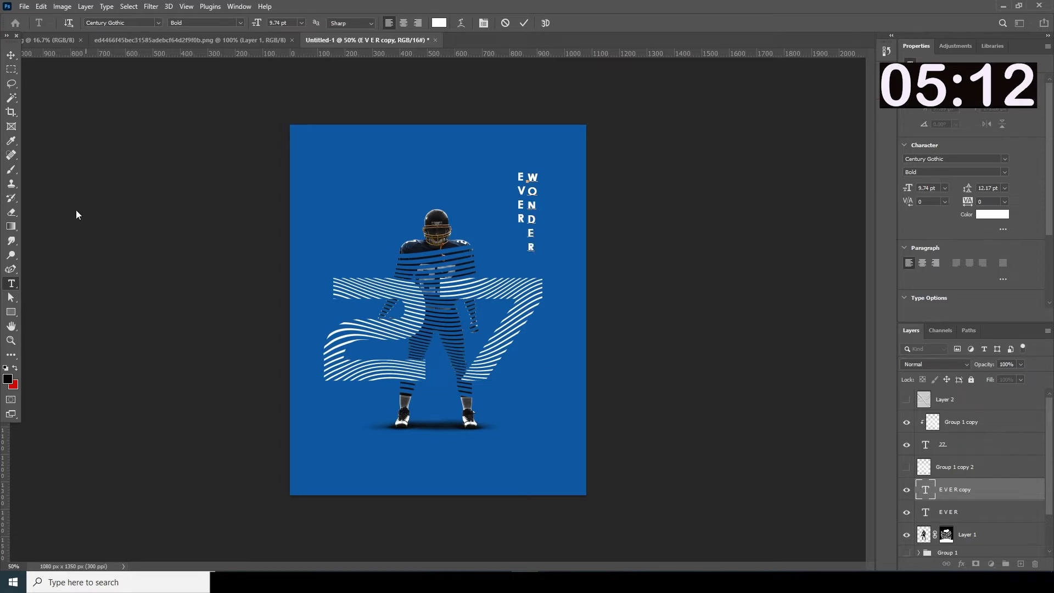
pyautogui.hotkey('ctrl', 'Return')
# Move the W O N D E R text up so it is vertically centred alongside E V E R.
pyautogui.press('v')
pyautogui.hotkey('ctrl', 't')
pyautogui.moveTo(537, 223); pyautogui.dragTo(535, 199)
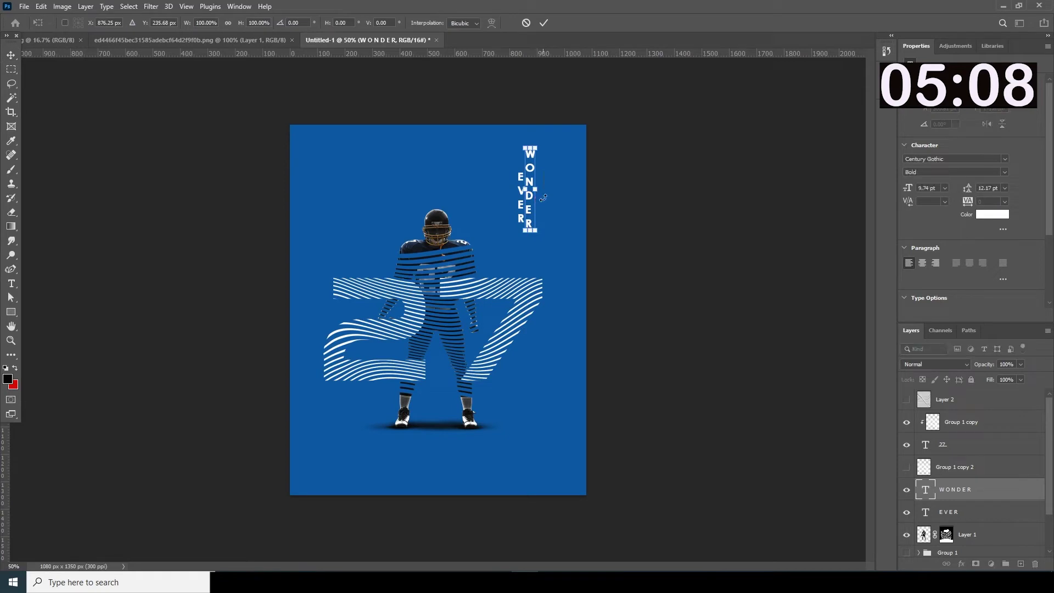
pyautogui.press('Return')
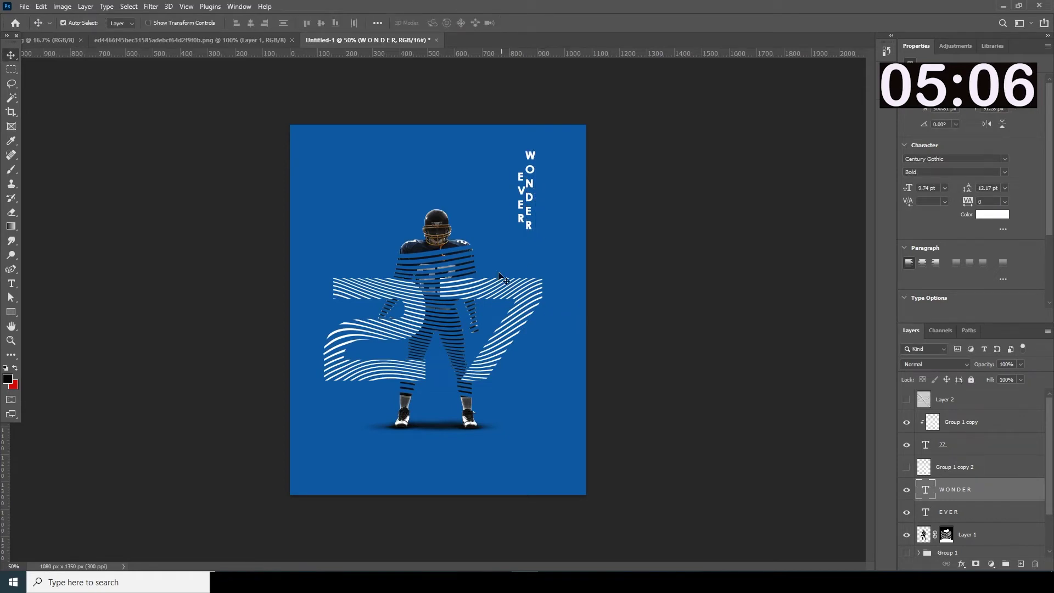
# Draw a thin white vertical rectangle about 6 px wide and 476 px high to the right of the W O N D E R text.
pyautogui.click(11, 312)
pyautogui.rightClick(11, 312)
pyautogui.click(43, 311)
pyautogui.moveTo(545, 132); pyautogui.dragTo(544, 263)
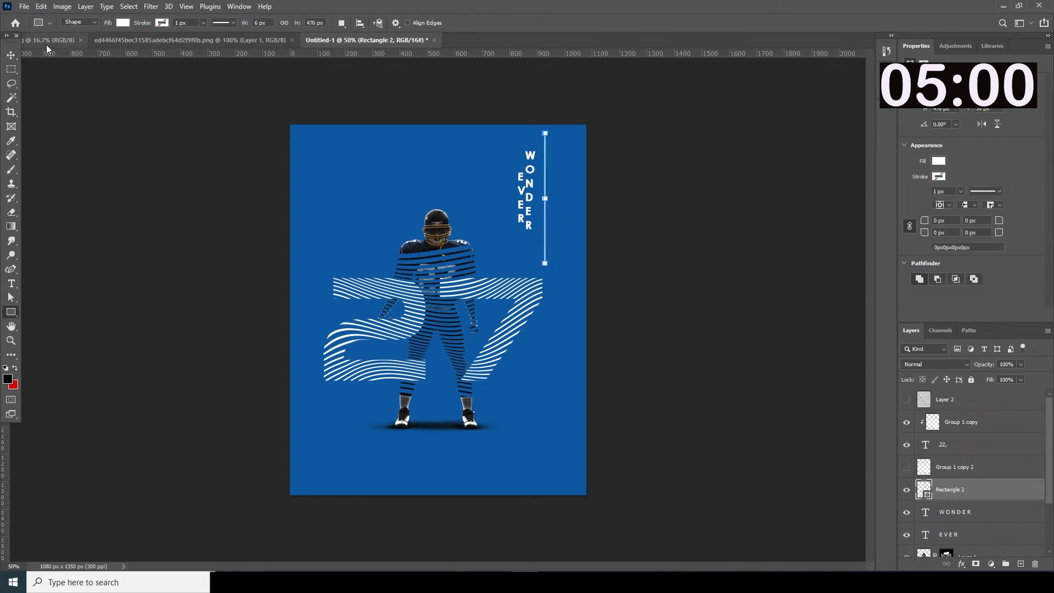
# Nudge the white vertical line about 20 px to the right, away from the W O N D E R text.
pyautogui.click(11, 56)
pyautogui.press('Right')
pyautogui.press('Right')
pyautogui.press('Right')
pyautogui.press('Right')
pyautogui.press('Right')
pyautogui.press('Right')
pyautogui.press('Right')
pyautogui.press('Right')
pyautogui.press('Right')
pyautogui.press('Right')
pyautogui.press('Right')
pyautogui.press('Right')
pyautogui.press('Right')
pyautogui.press('Right')
pyautogui.press('Right')
pyautogui.press('Right')
pyautogui.press('Right')
pyautogui.press('Right')
pyautogui.press('Right')
pyautogui.press('Right')
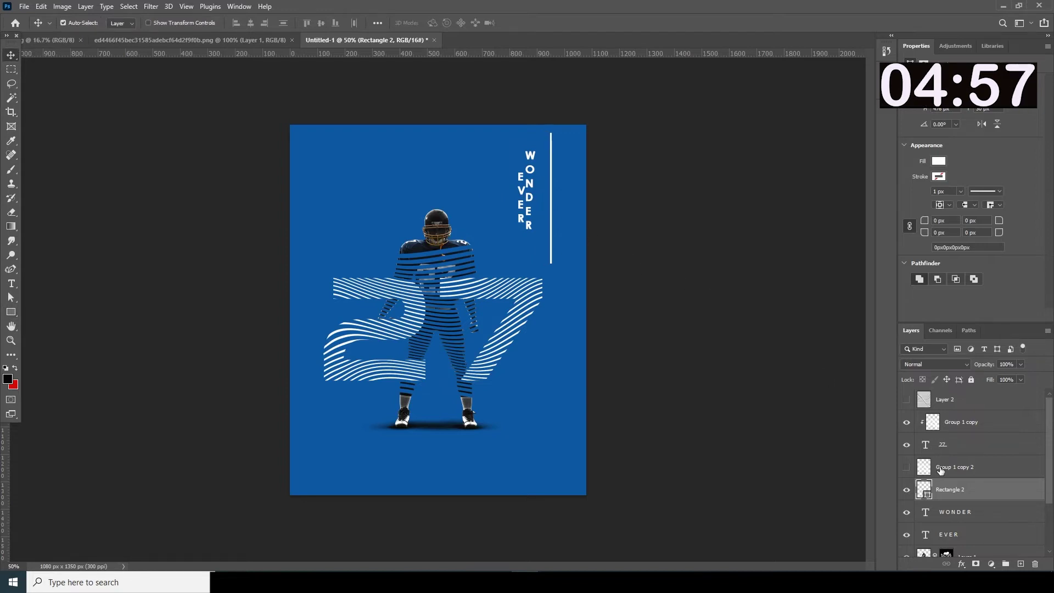
# Move the W O N D E R and E V E R texts together to the right, close to the vertical line.
pyautogui.click(530, 177)
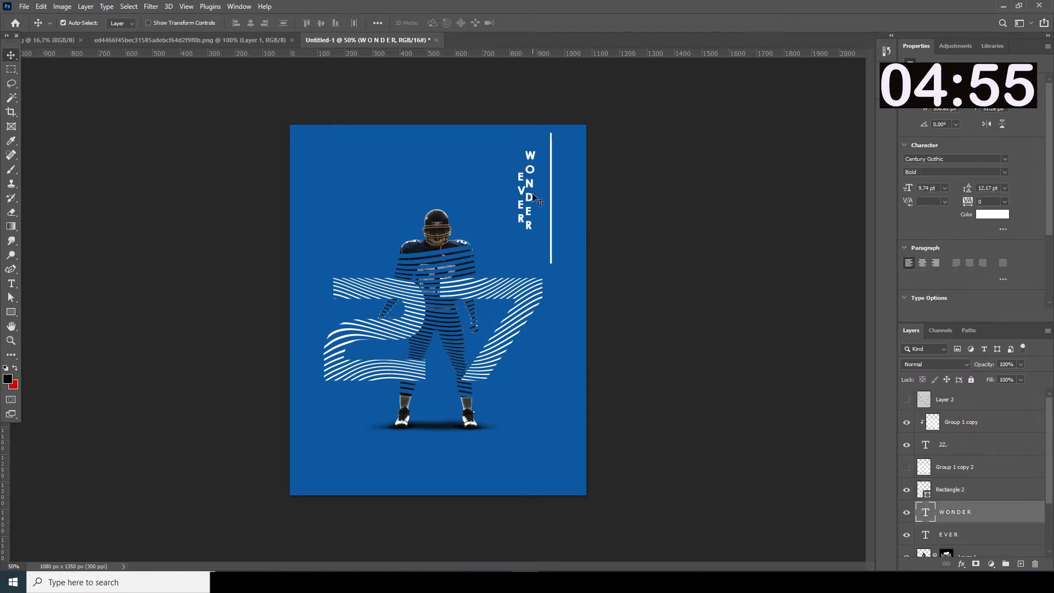
pyautogui.keyDown('shift'); pyautogui.click(523, 195); pyautogui.keyUp('shift')
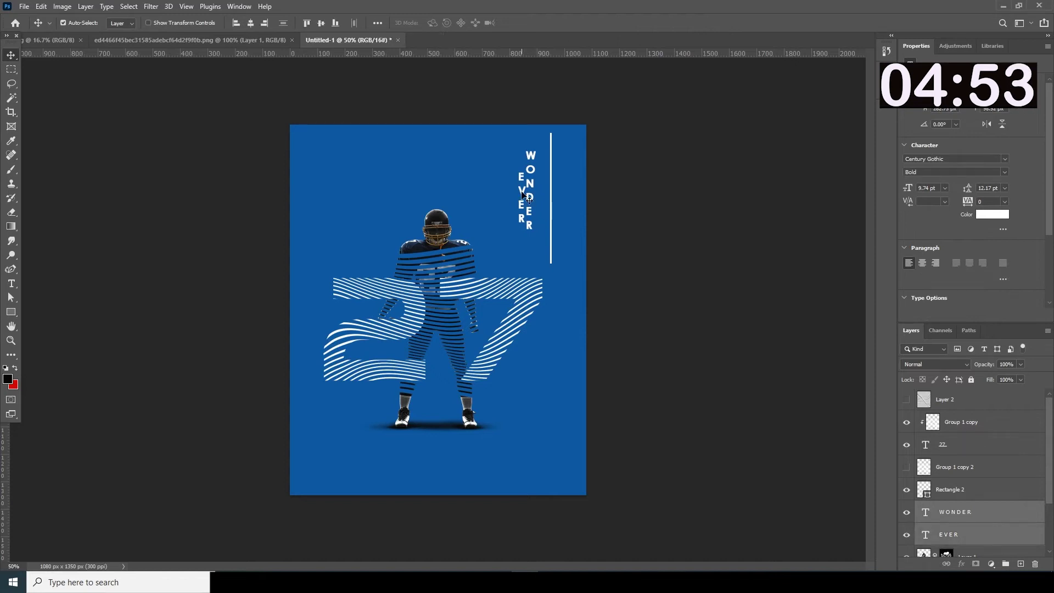
pyautogui.hotkey('shift', 'Right')
pyautogui.hotkey('shift', 'Right')
pyautogui.hotkey('shift', 'Right')
pyautogui.hotkey('shift', 'Right')
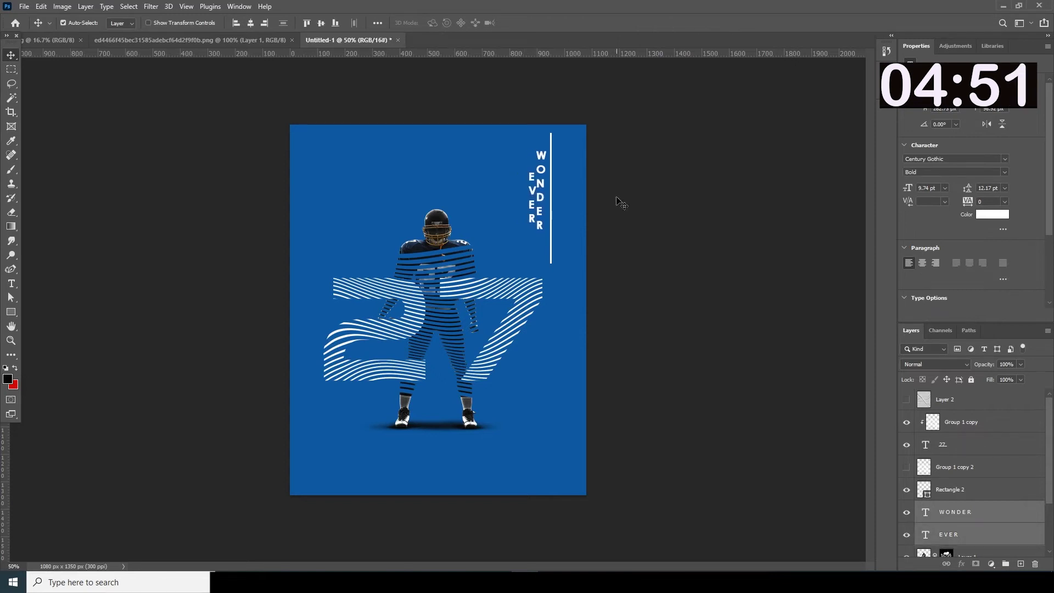
pyautogui.hotkey('shift', 'Right')
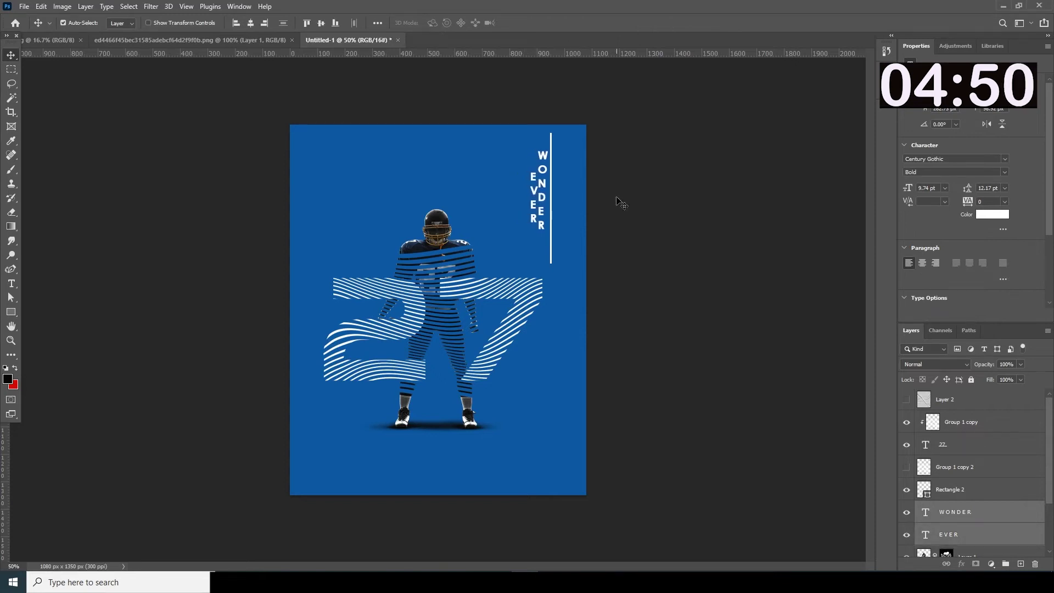
# Add a new white text reading WHAT above the player's helmet.
pyautogui.click(11, 284)
pyautogui.click(391, 180)
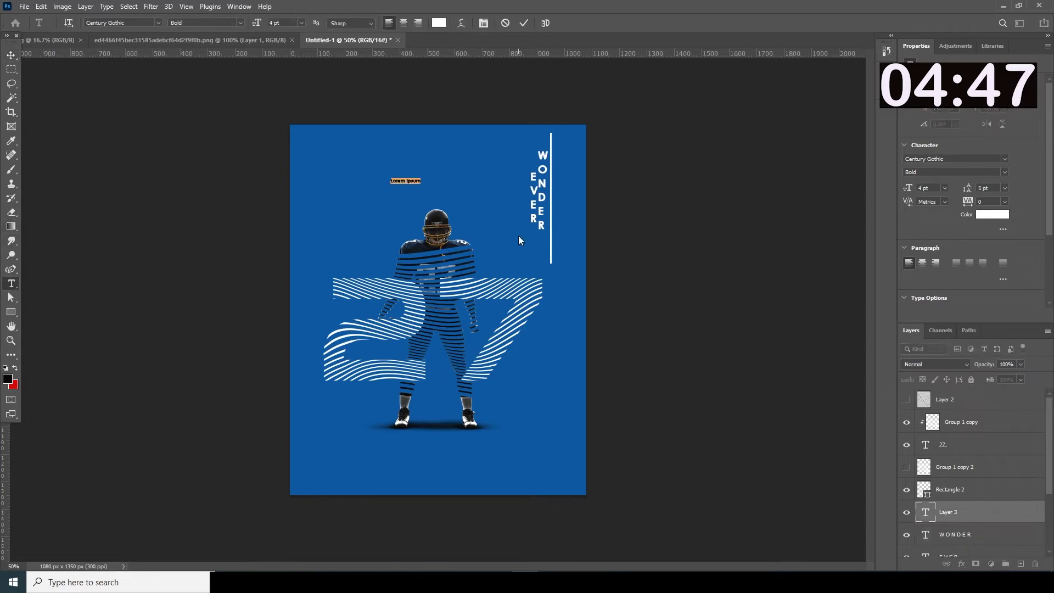
pyautogui.press('BackSpace')
pyautogui.write('27')
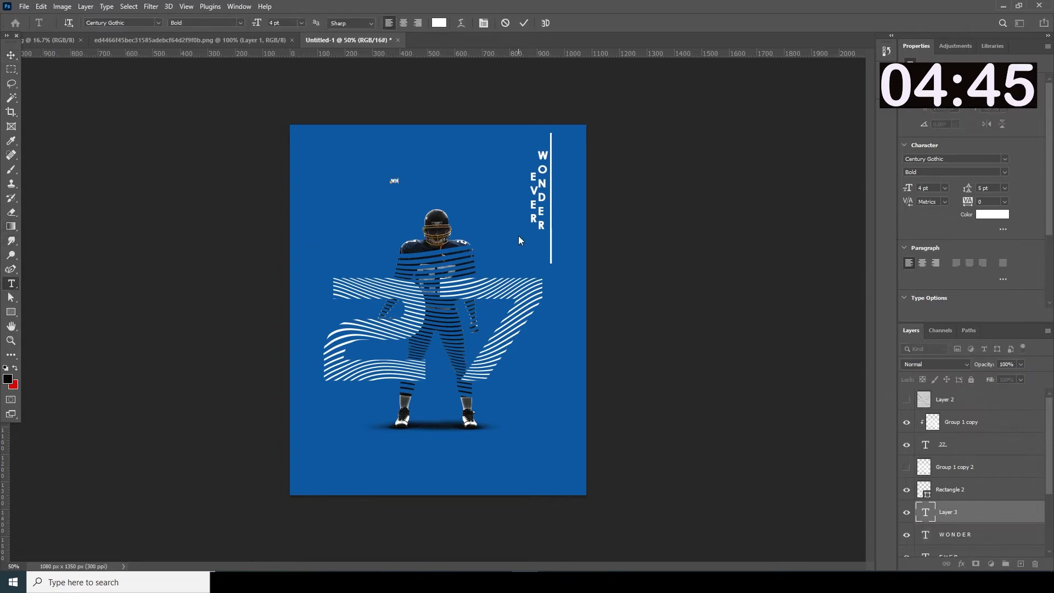
pyautogui.write('T')
pyautogui.click(11, 55)
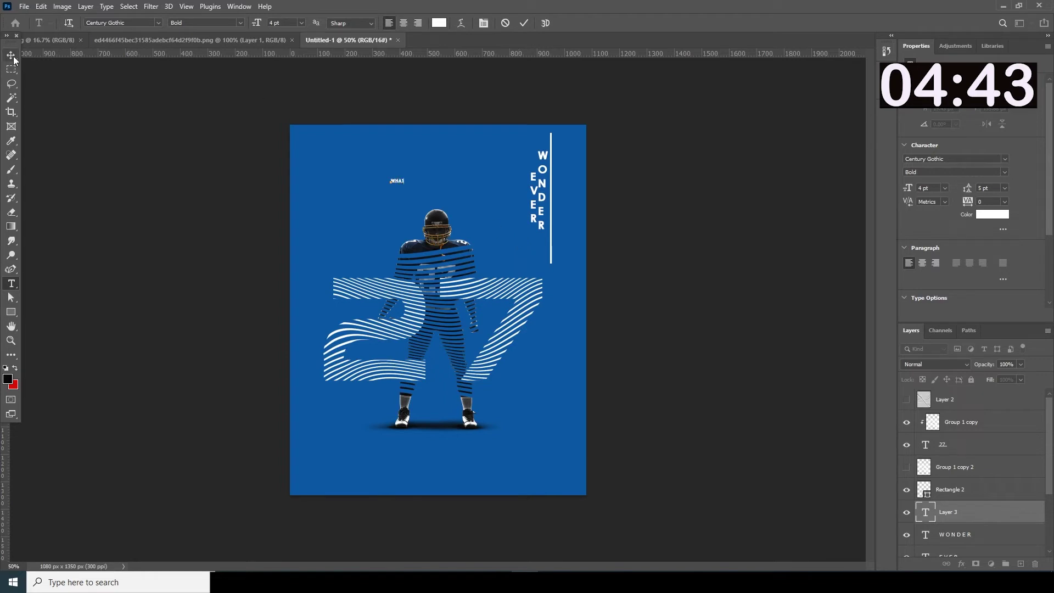
# Enlarge the WHAT text to about 38.52 pt and place it right of the vertical line, running off the poster's edge.
pyautogui.hotkey('ctrl', 't')
pyautogui.moveTo(410, 189); pyautogui.dragTo(618, 193)
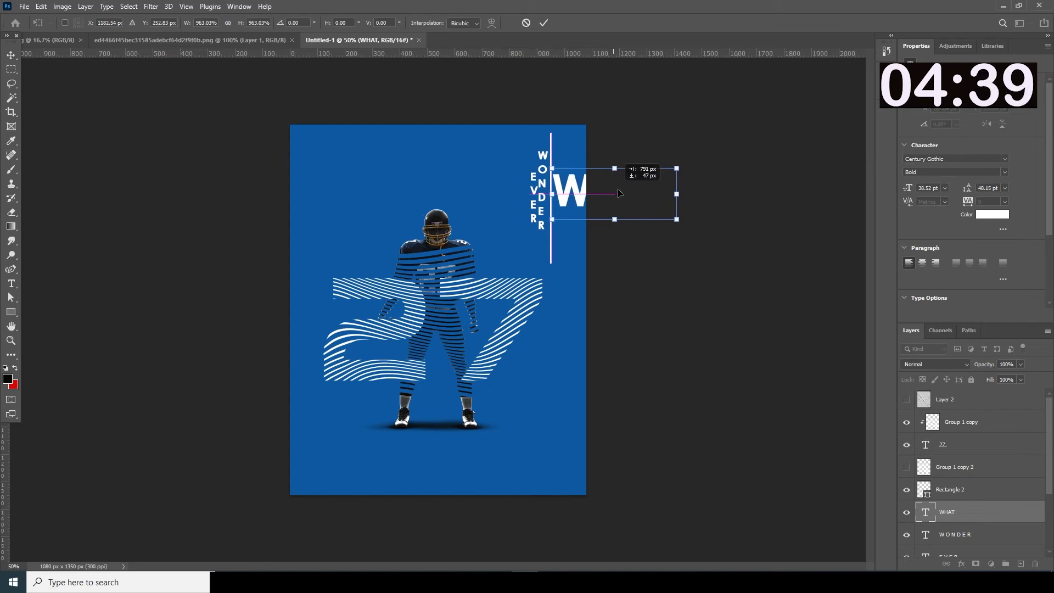
pyautogui.press('Return')
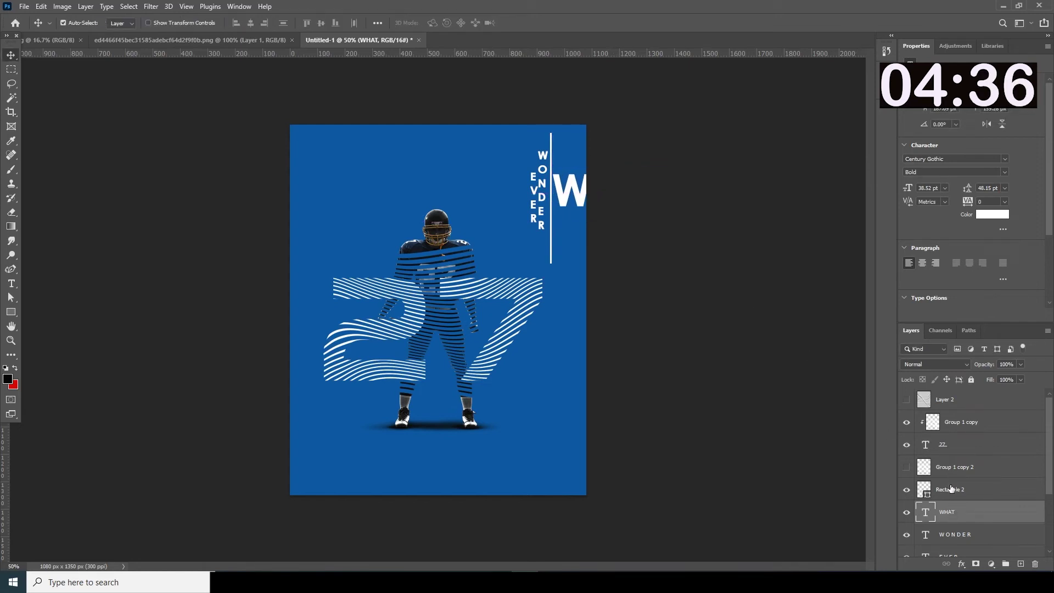
# Move the vertical line and the WHAT, W O N D E R and E V E R texts together about 30 px left, bringing the full W inside the poster.
pyautogui.scroll(-2, 966, 478)
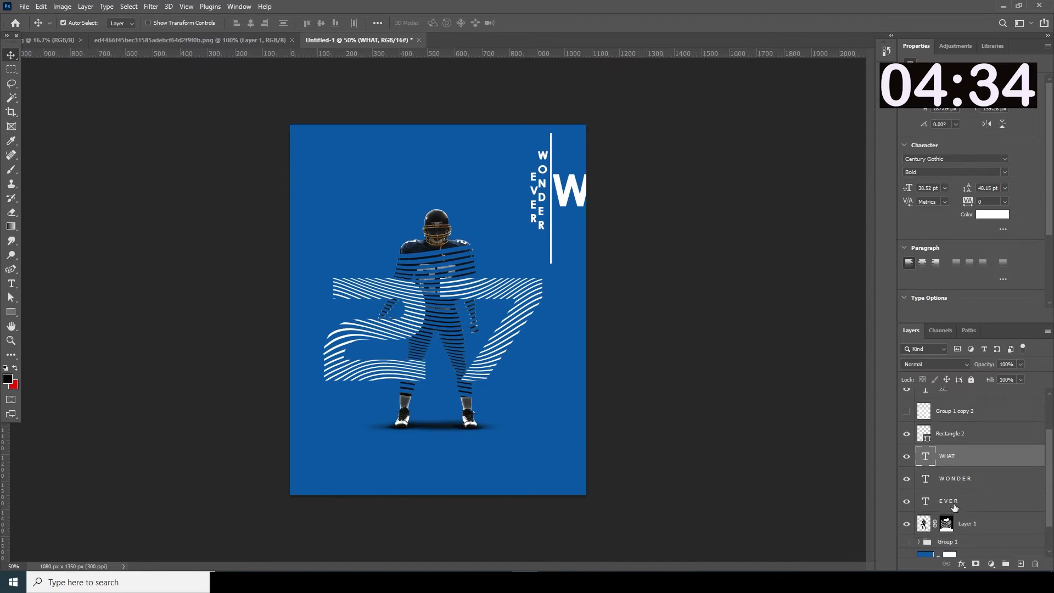
pyautogui.keyDown('shift'); pyautogui.click(956, 433); pyautogui.keyUp('shift')
pyautogui.keyDown('shift'); pyautogui.click(956, 501); pyautogui.keyUp('shift')
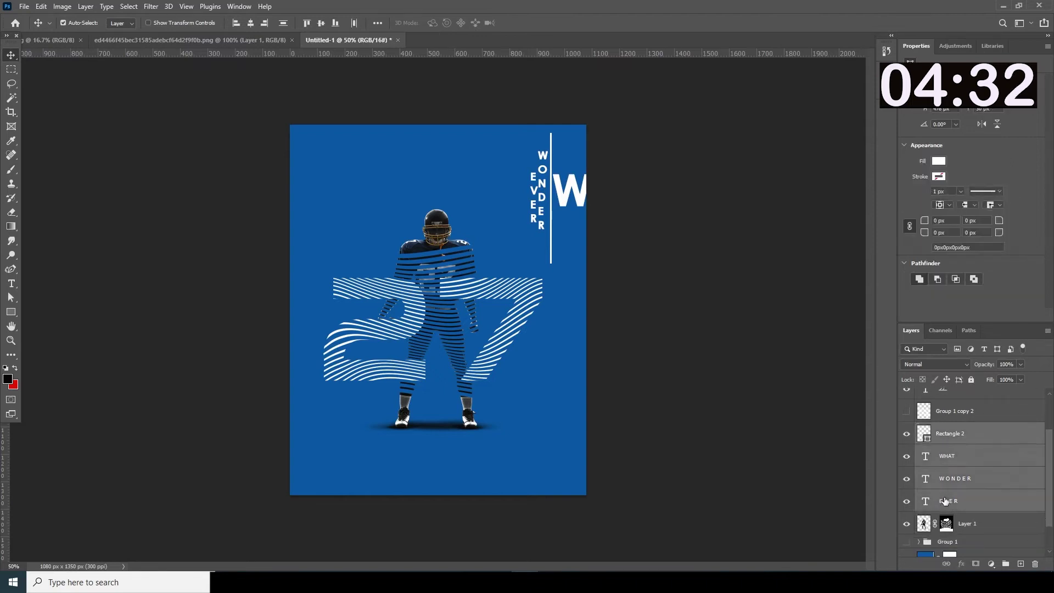
pyautogui.hotkey('ctrl', 't')
pyautogui.hotkey('shift', 'Left')
pyautogui.hotkey('shift', 'Left')
pyautogui.hotkey('shift', 'Left')
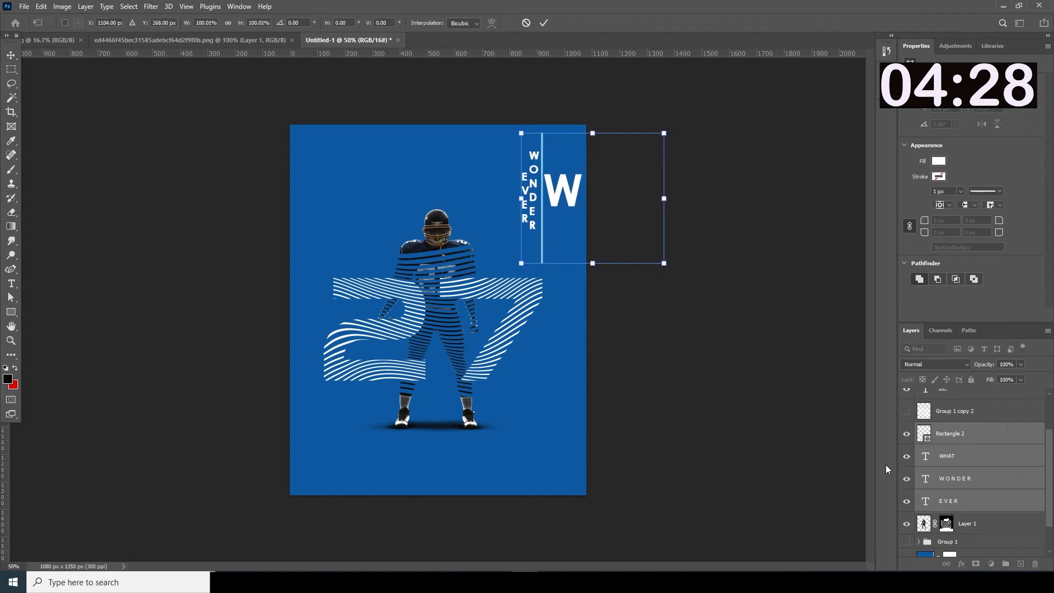
pyautogui.press('Return')
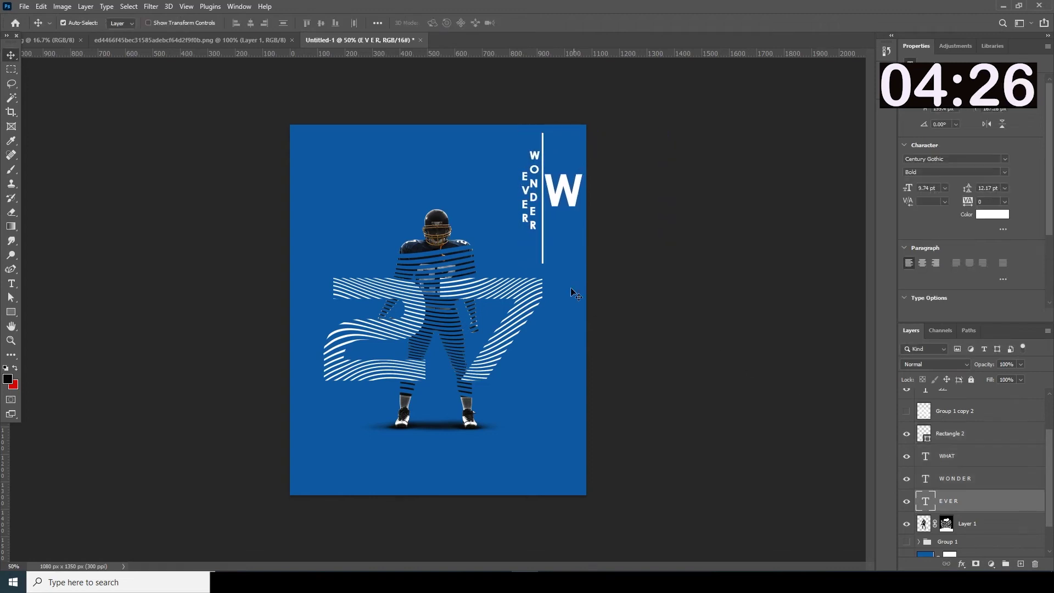
pyautogui.keyDown('ctrl'); pyautogui.click(545, 259); pyautogui.keyUp('ctrl')
pyautogui.keyDown('ctrl'); pyautogui.click(543, 263); pyautogui.keyUp('ctrl')
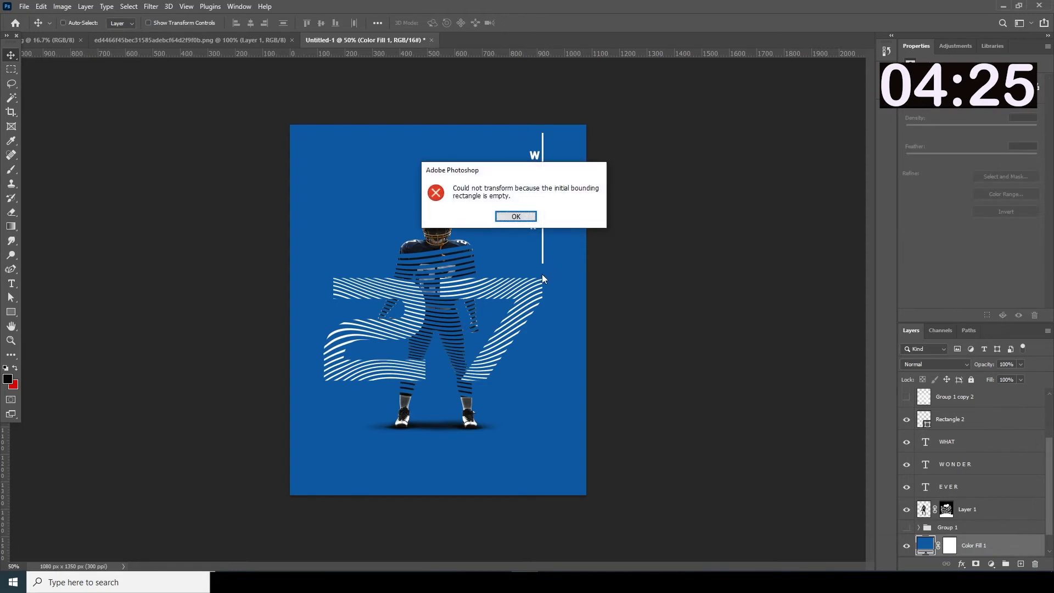
pyautogui.click(519, 219)
# Shorten the vertical line to about 59.45% of its height so it spans the W O N D E R text from top to bottom.
pyautogui.click(931, 430)
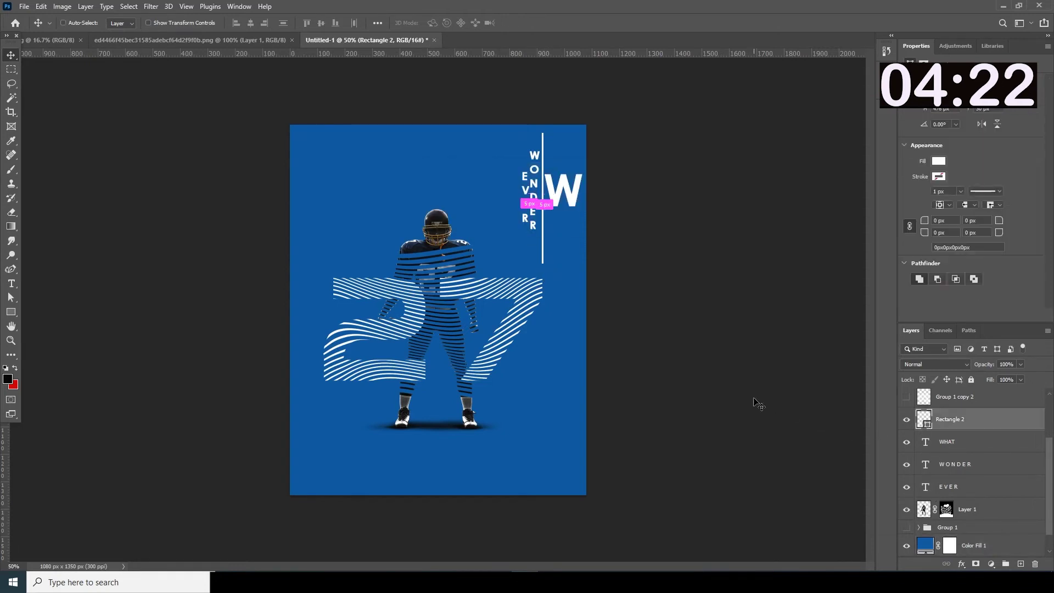
pyautogui.hotkey('ctrl', 't')
pyautogui.hotkey('ctrl', '+')
pyautogui.hotkey('ctrl', '+')
pyautogui.hotkey('ctrl', '+')
pyautogui.moveTo(634, 206); pyautogui.dragTo(422, 460)
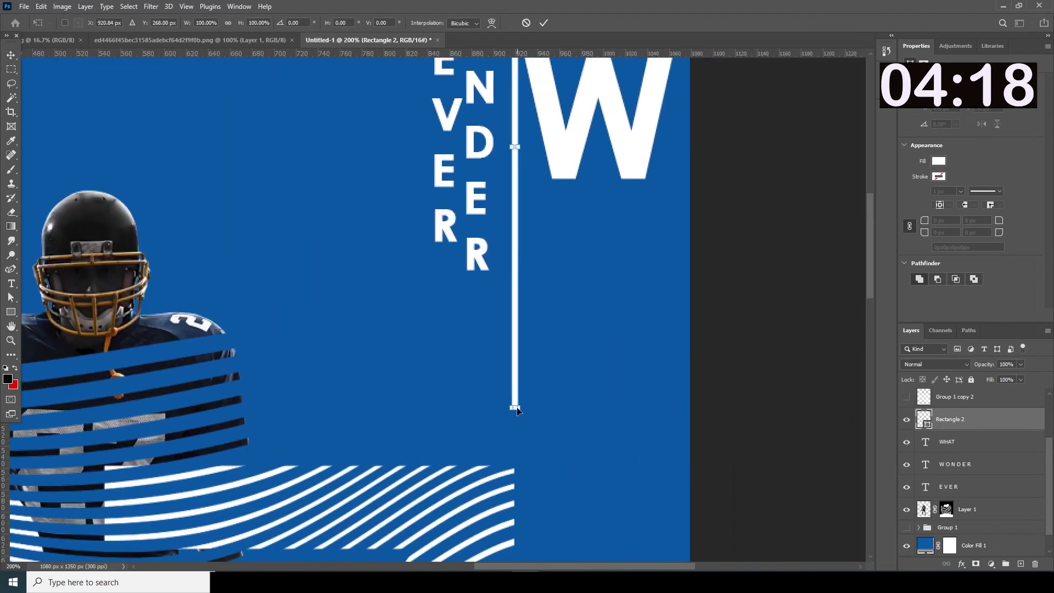
pyautogui.moveTo(515, 409); pyautogui.dragTo(515, 179)
pyautogui.moveTo(525, 199); pyautogui.dragTo(530, 326)
pyautogui.moveTo(525, 246); pyautogui.dragTo(519, 314)
pyautogui.moveTo(521, 381)
pyautogui.mouseDown()
pyautogui.moveTo(521, 406)
pyautogui.moveTo(520, 397)
pyautogui.mouseUp()
pyautogui.hotkey('ctrl', '+')
pyautogui.hotkey('ctrl', '+')
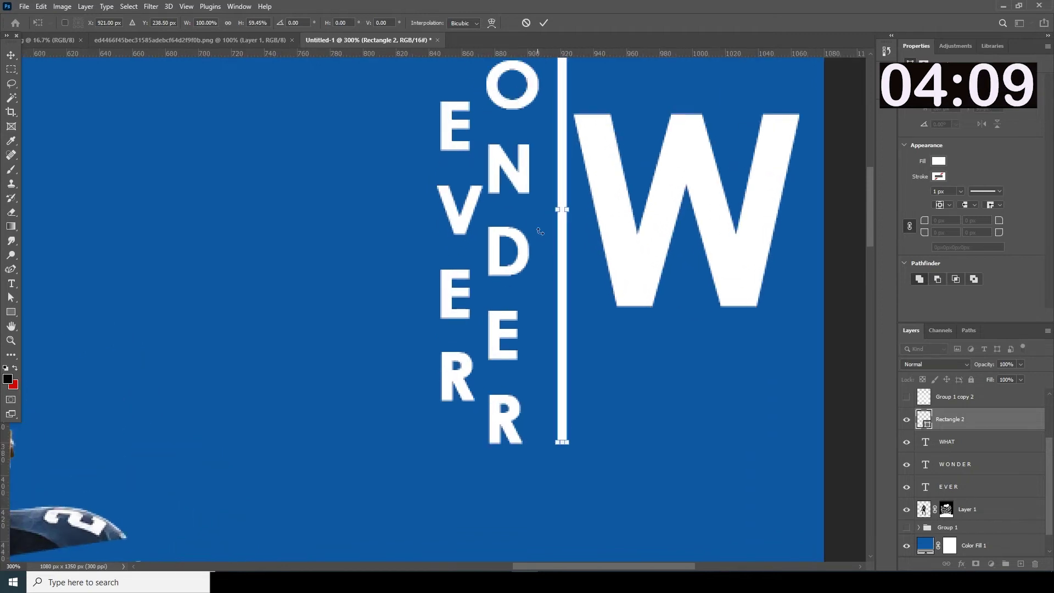
pyautogui.moveTo(567, 287); pyautogui.dragTo(426, 346)
pyautogui.press('Return')
pyautogui.scroll(-4, 578, 311)
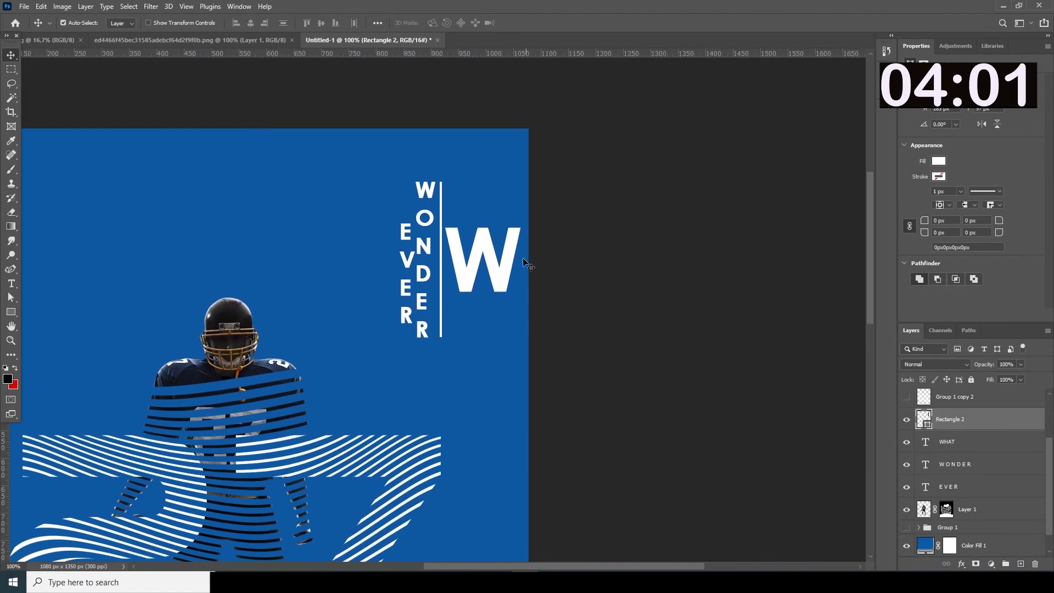
# Duplicate the WHAT text at the same height onto the poster's left edge, positioned so only HAT lies inside the poster.
pyautogui.click(509, 272)
pyautogui.scroll(-2, 511, 276)
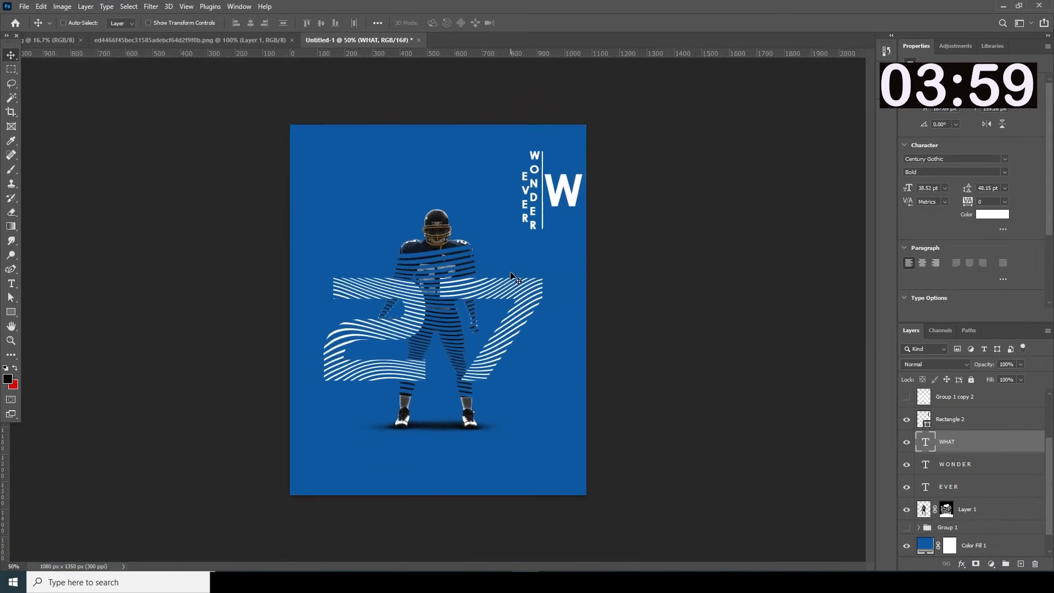
pyautogui.moveTo(571, 206); pyautogui.dragTo(281, 205)
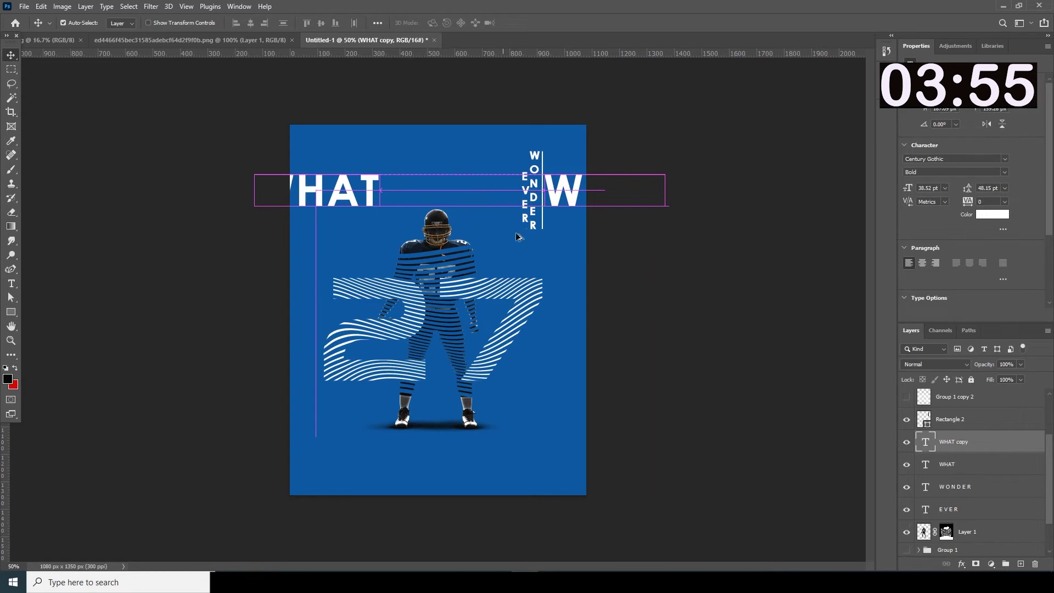
pyautogui.press('Left')
pyautogui.press('Left')
pyautogui.press('Left')
pyautogui.press('Left')
pyautogui.press('Left')
pyautogui.press('Left')
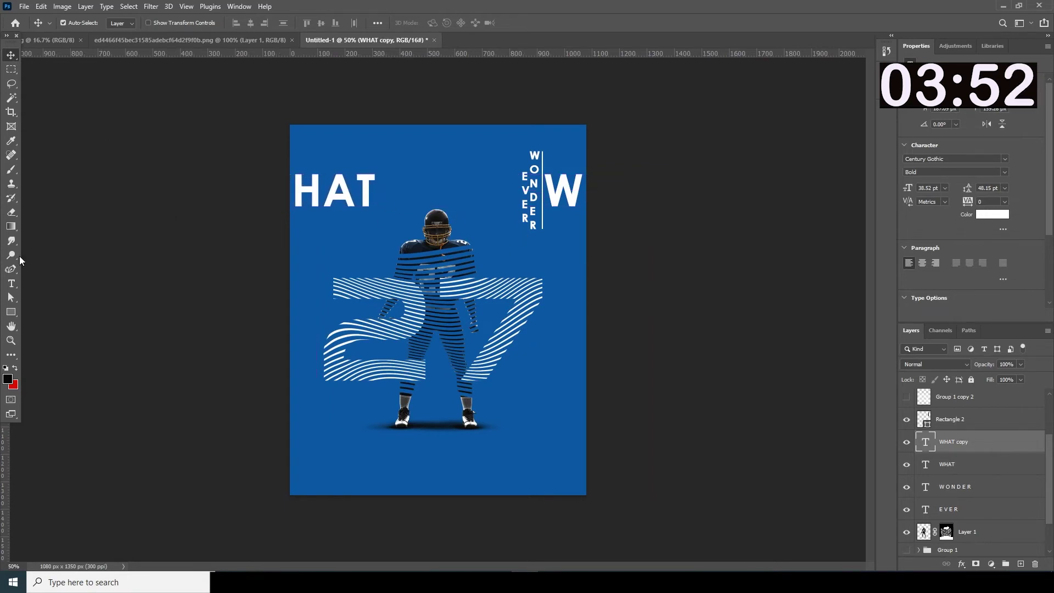
# Add a new white text reading "creativity is" below the player's feet.
pyautogui.click(11, 283)
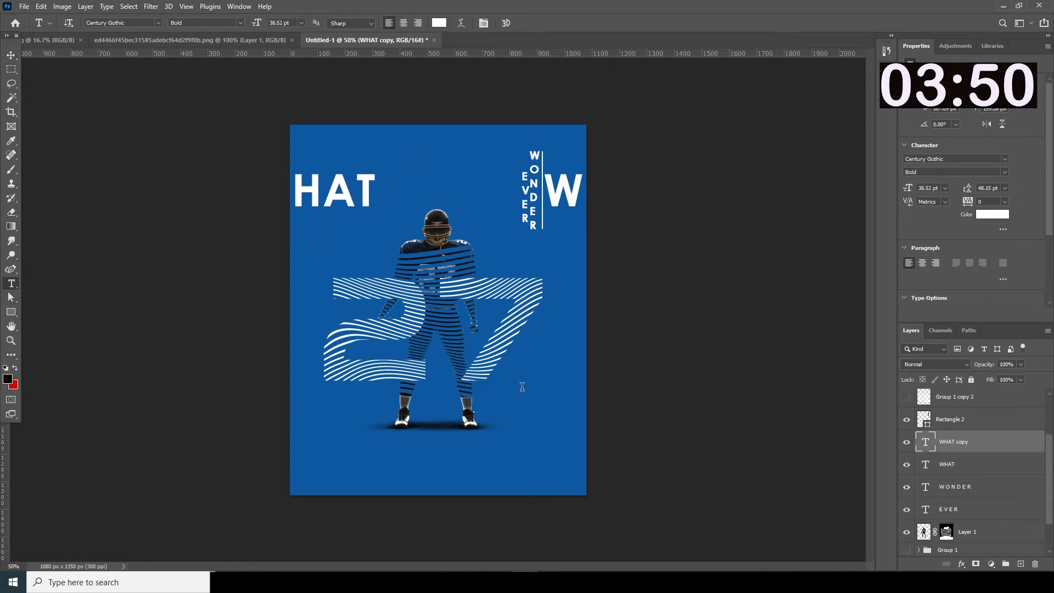
pyautogui.click(494, 464)
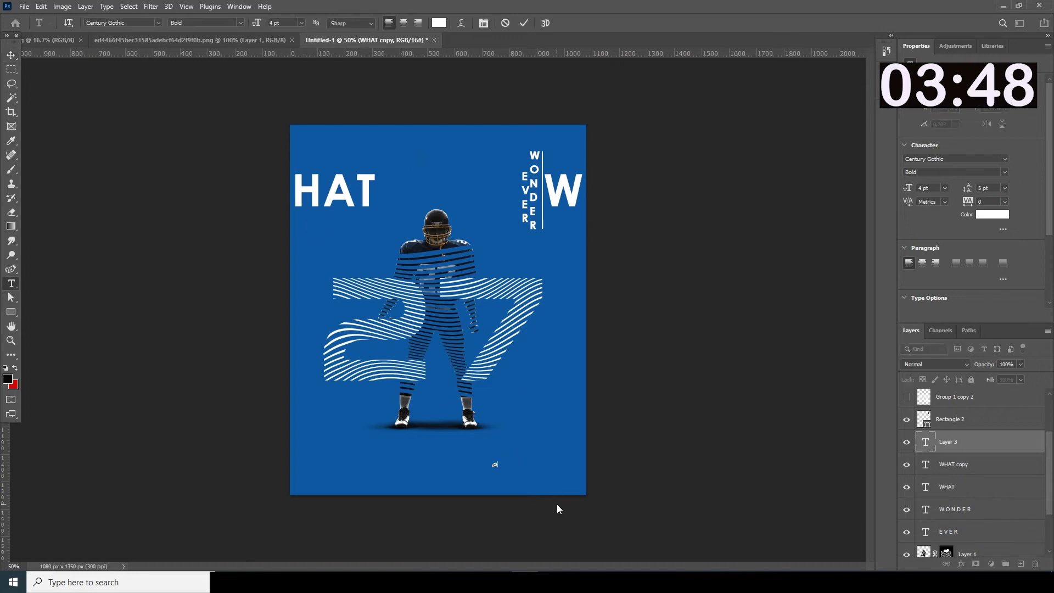
pyautogui.write('ever')
pyautogui.write('t')
pyautogui.press('BackSpace')
pyautogui.write('vity')
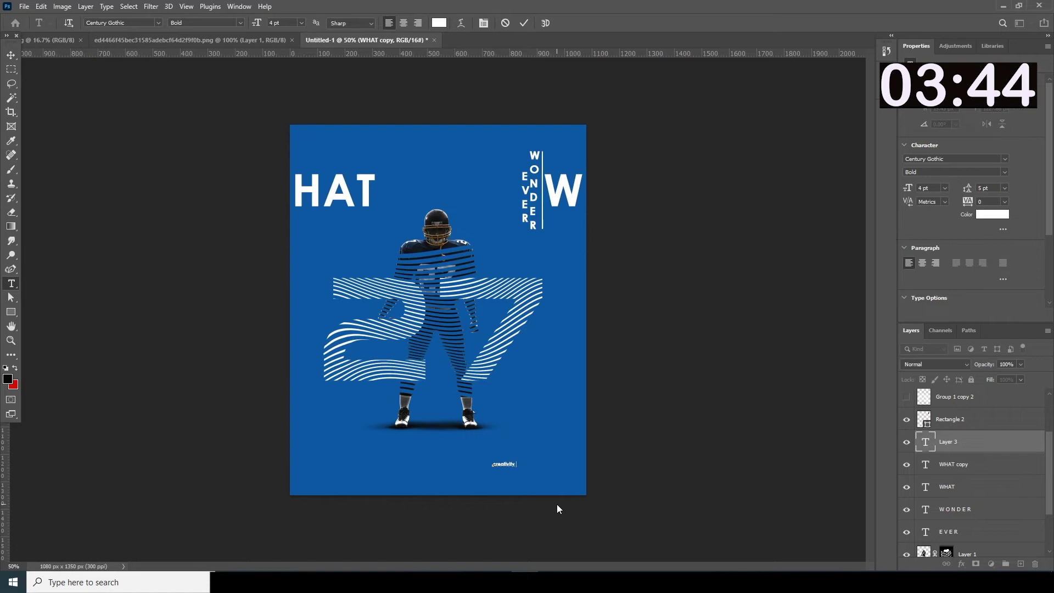
pyautogui.write(' is')
pyautogui.click(12, 57)
# Enlarge the "creativity is" text to 181.30%, place it just under HAT and set its tracking to 80.
pyautogui.hotkey('ctrl', 't')
pyautogui.moveTo(515, 469); pyautogui.dragTo(351, 223)
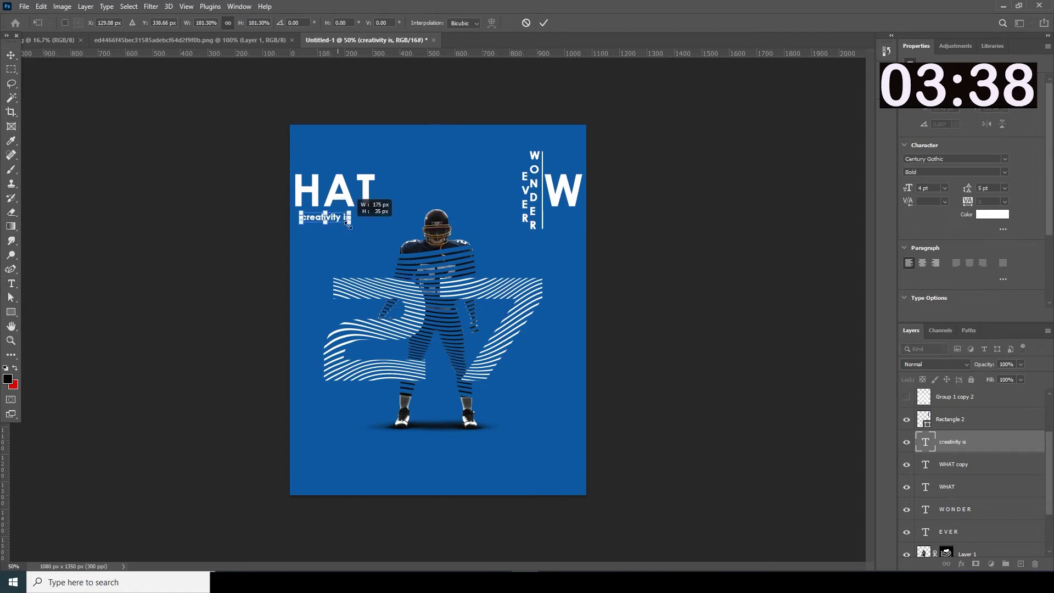
pyautogui.press('Return')
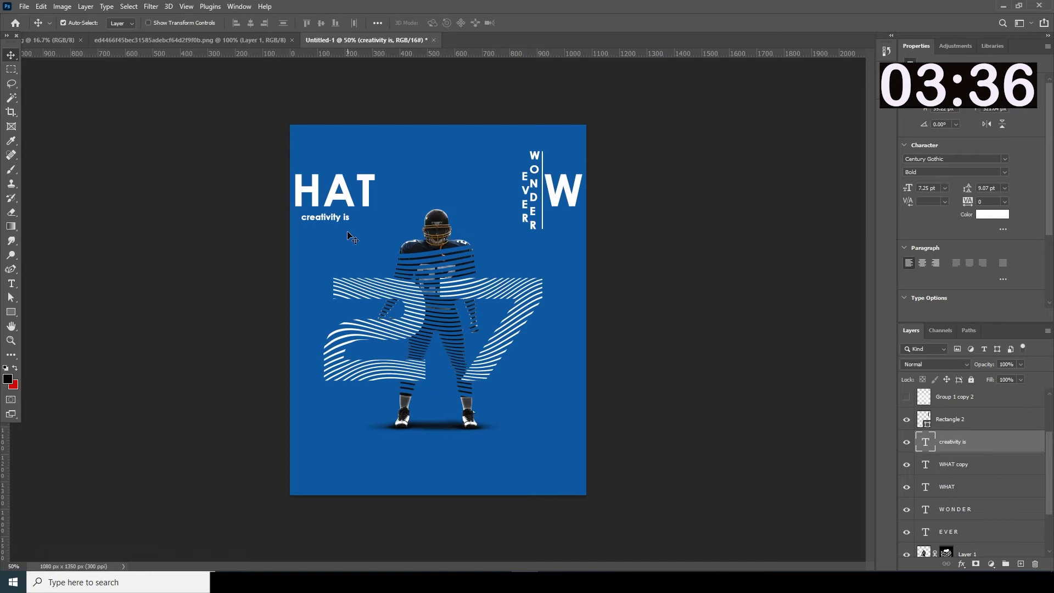
pyautogui.press('Up')
pyautogui.press('Up')
pyautogui.press('Up')
pyautogui.press('Up')
pyautogui.press('Up')
pyautogui.press('Up')
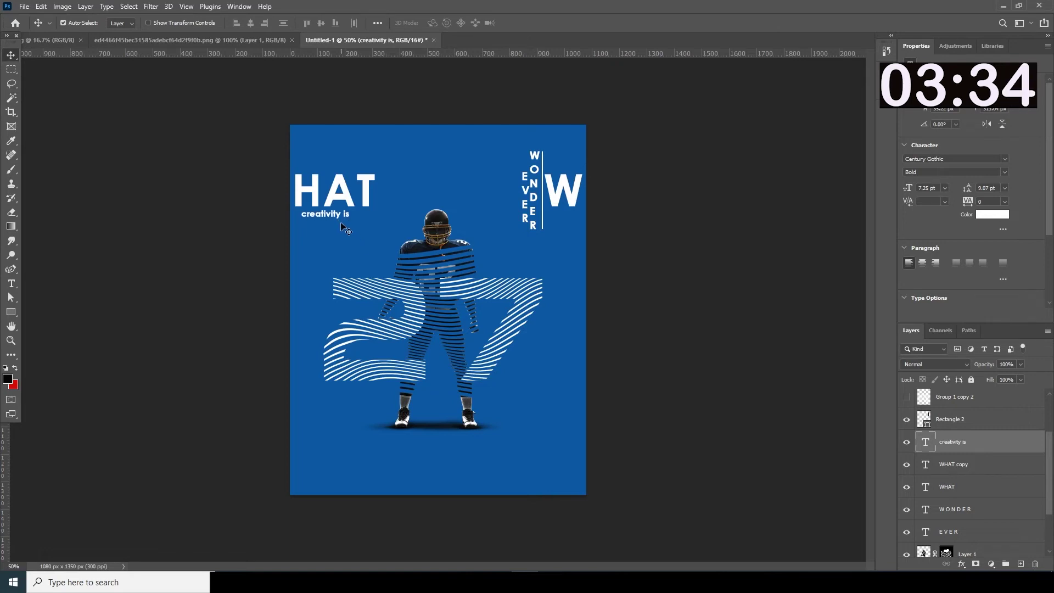
pyautogui.doubleClick(926, 442)
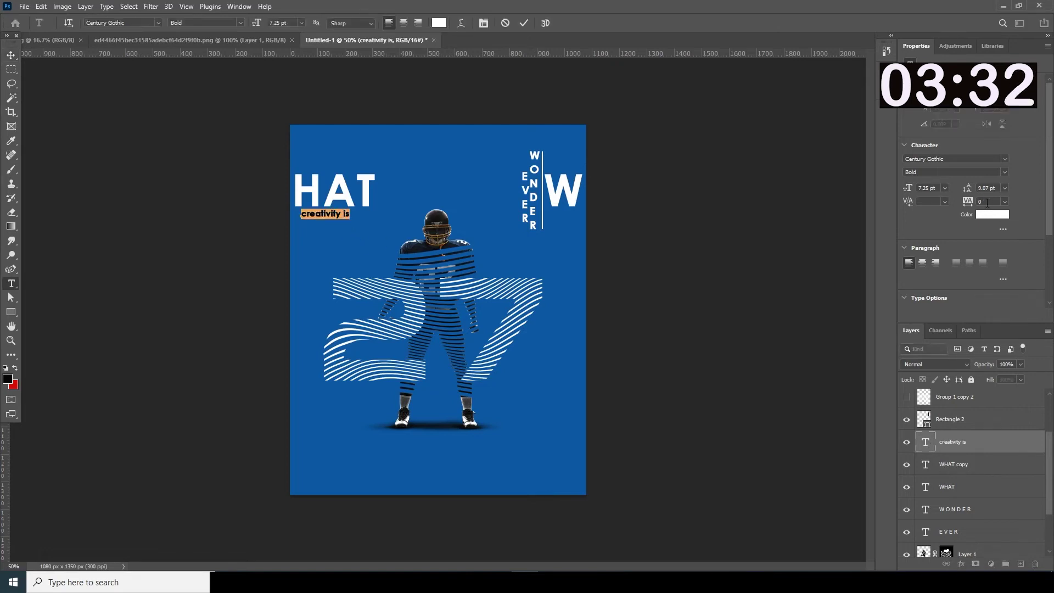
pyautogui.click(9, 57)
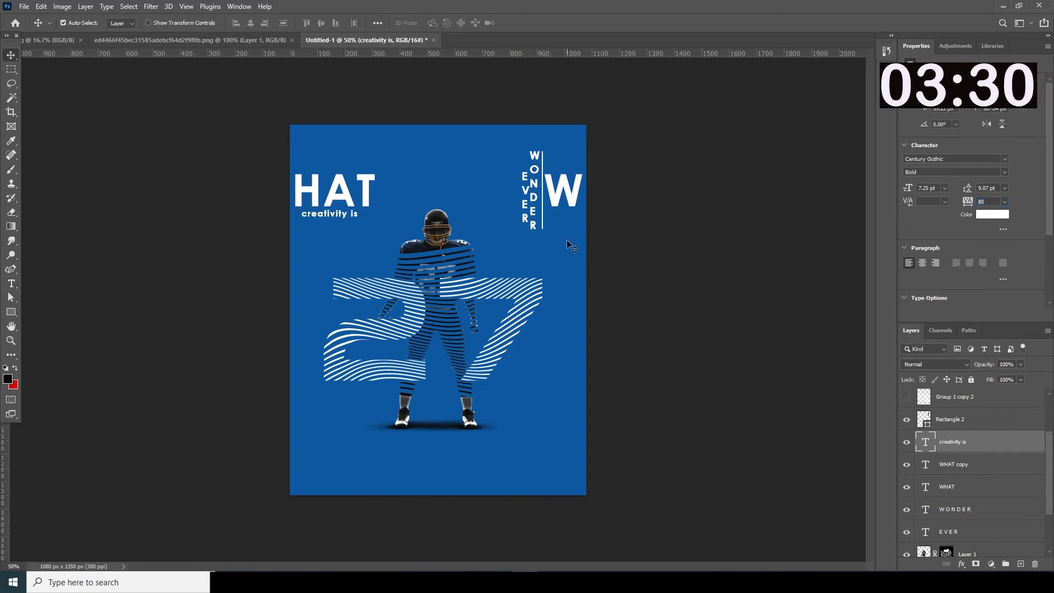
# Fine-tune the HAT text's horizontal position, shifting it slightly closer to the poster's left edge.
pyautogui.click(365, 204)
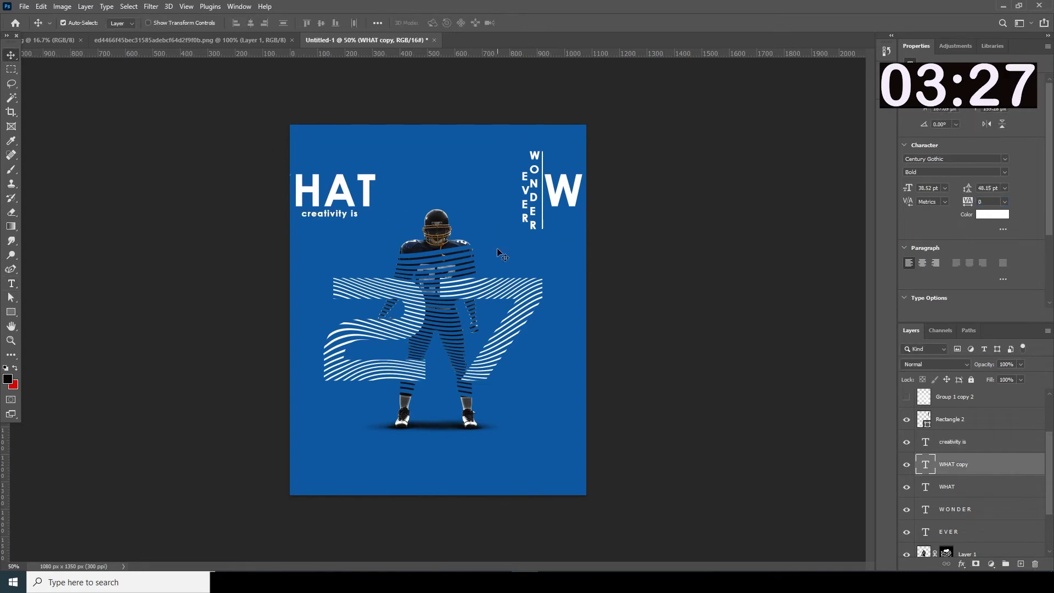
pyautogui.hotkey('shift', 'Right')
pyautogui.hotkey('shift', 'Left')
pyautogui.hotkey('shift', 'Left')
pyautogui.press('Left')
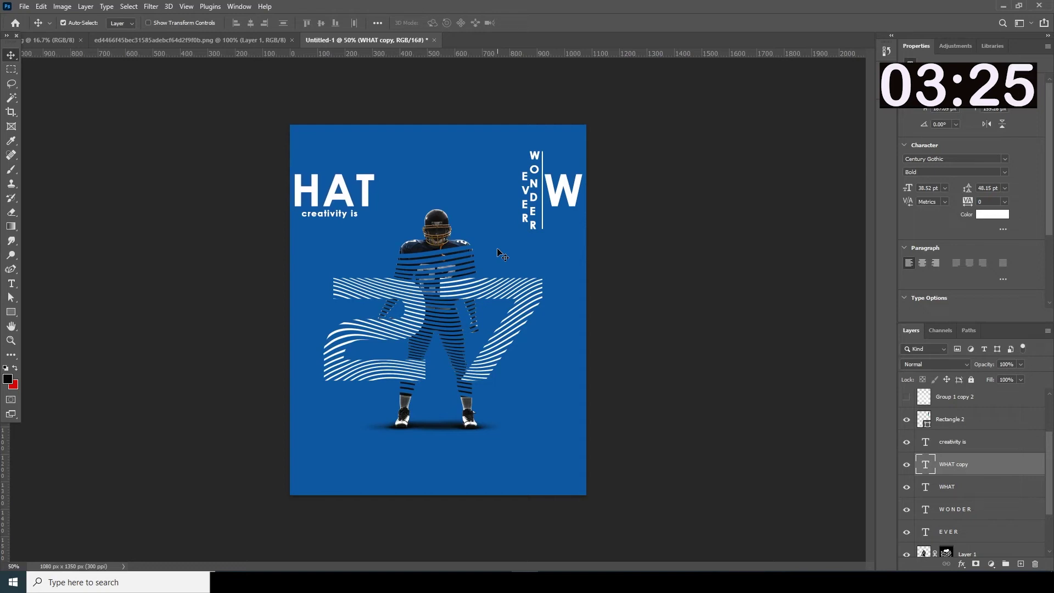
pyautogui.click(722, 369)
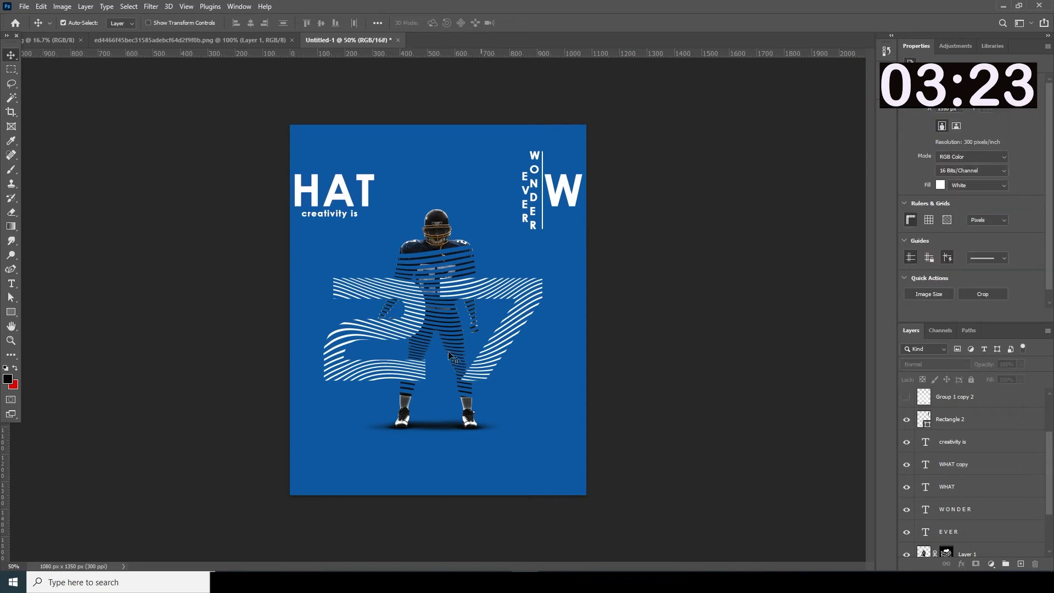
# Copy the wrinkled paper texture from its open document into the poster, above all other layers.
pyautogui.click(49, 40)
pyautogui.moveTo(377, 77); pyautogui.dragTo(311, 290)
pyautogui.click(617, 243)
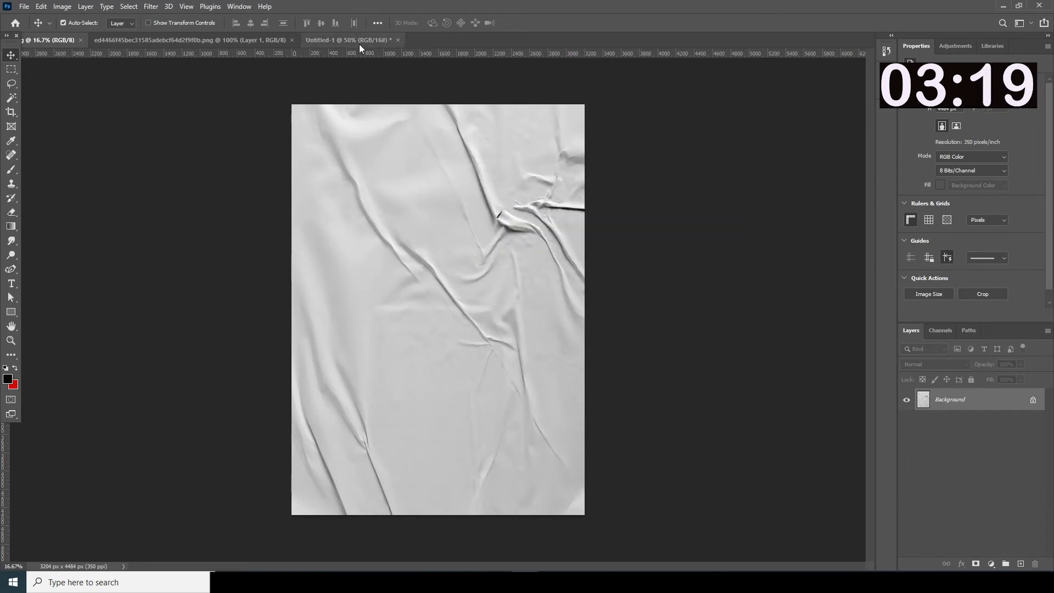
pyautogui.click(359, 42)
pyautogui.click(907, 399)
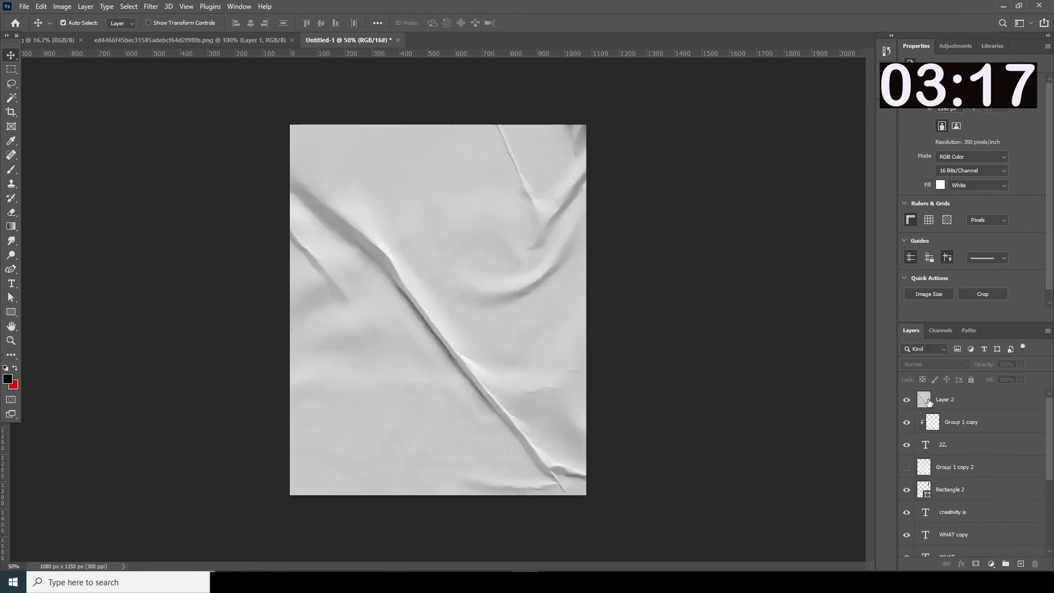
# Scale the wrinkled paper texture to 55.26% so its folds span the whole poster.
pyautogui.click(949, 400)
pyautogui.hotkey('ctrl', 't')
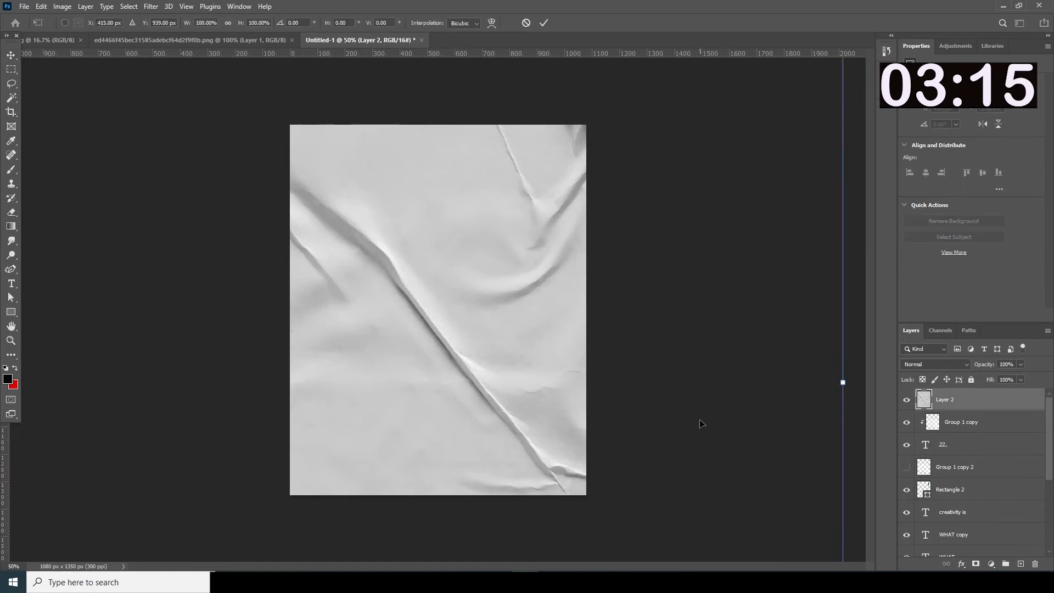
pyautogui.hotkey('ctrl', '-')
pyautogui.hotkey('ctrl', '-')
pyautogui.hotkey('ctrl', '-')
pyautogui.moveTo(576, 144); pyautogui.dragTo(524, 230)
pyautogui.press('Return')
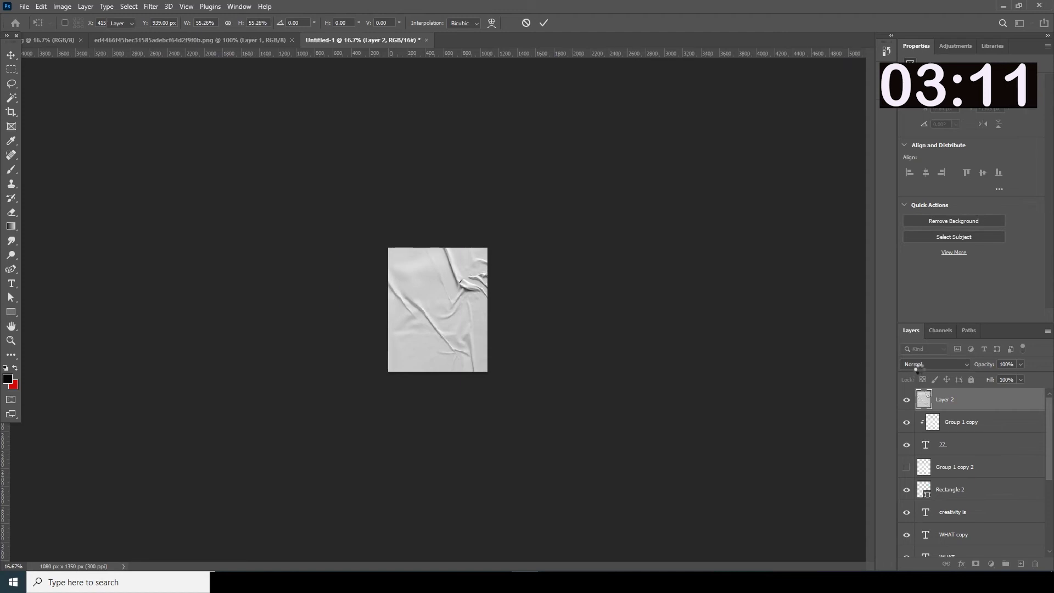
# Set the paper texture layer's blend mode to Multiply so its folds show over the poster artwork.
pyautogui.click(928, 365)
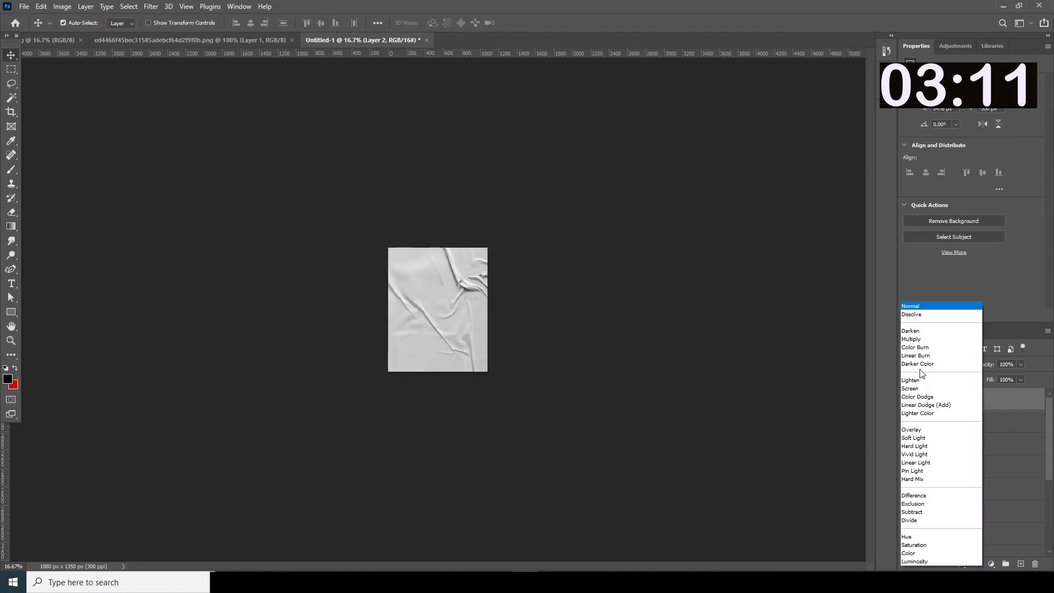
pyautogui.click(914, 341)
pyautogui.click(586, 372)
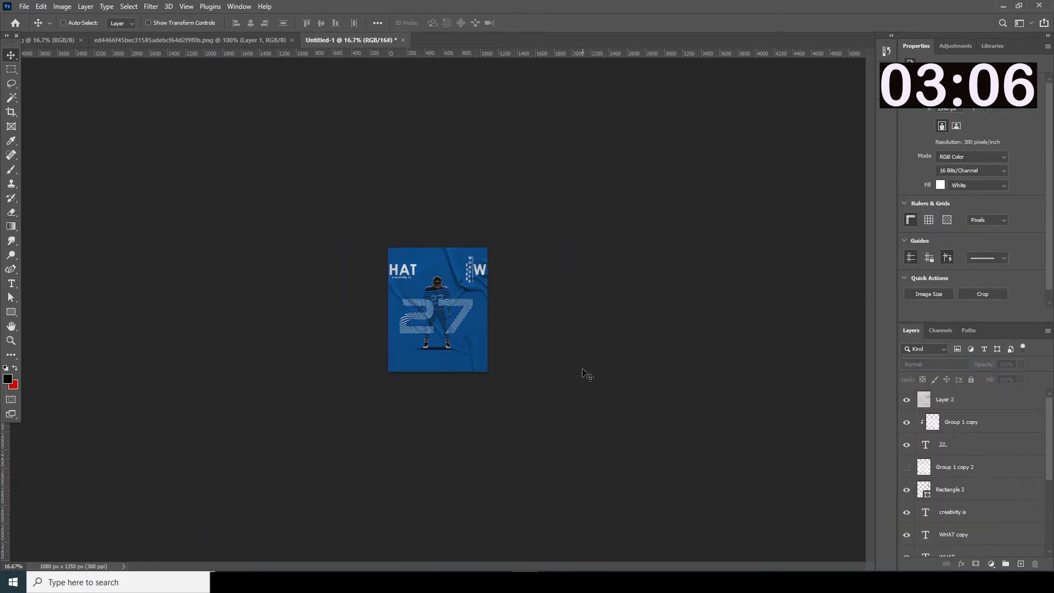
pyautogui.hotkey('ctrl', '+')
pyautogui.hotkey('ctrl', '+')
pyautogui.hotkey('ctrl', '+')
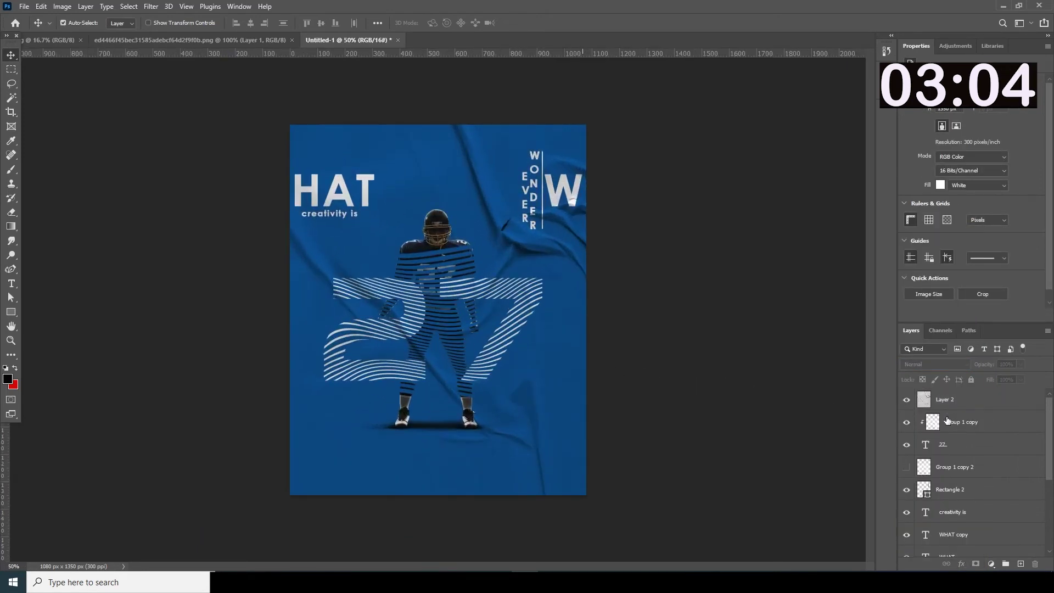
# Draw a scattered cluster of white X custom shapes in varied sizes at the poster's lower left, above the texture.
pyautogui.click(925, 399)
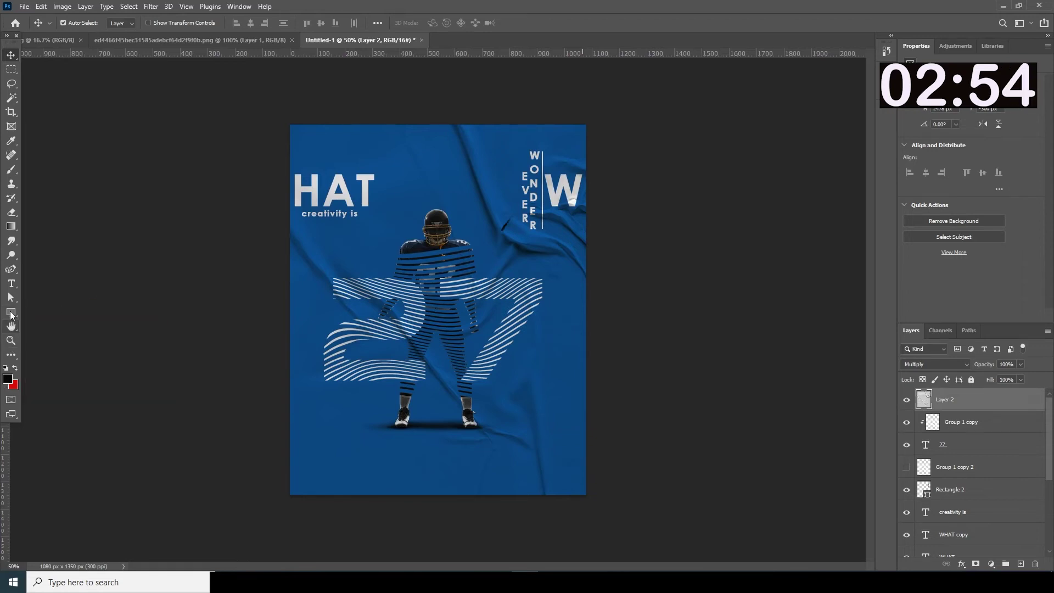
pyautogui.click(11, 312)
pyautogui.click(57, 375)
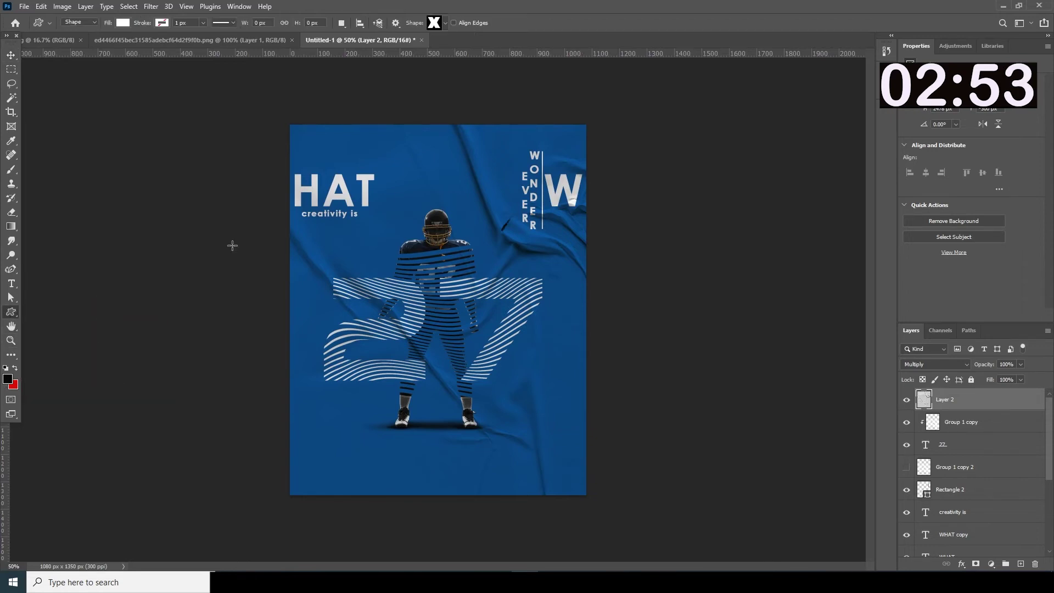
pyautogui.click(445, 23)
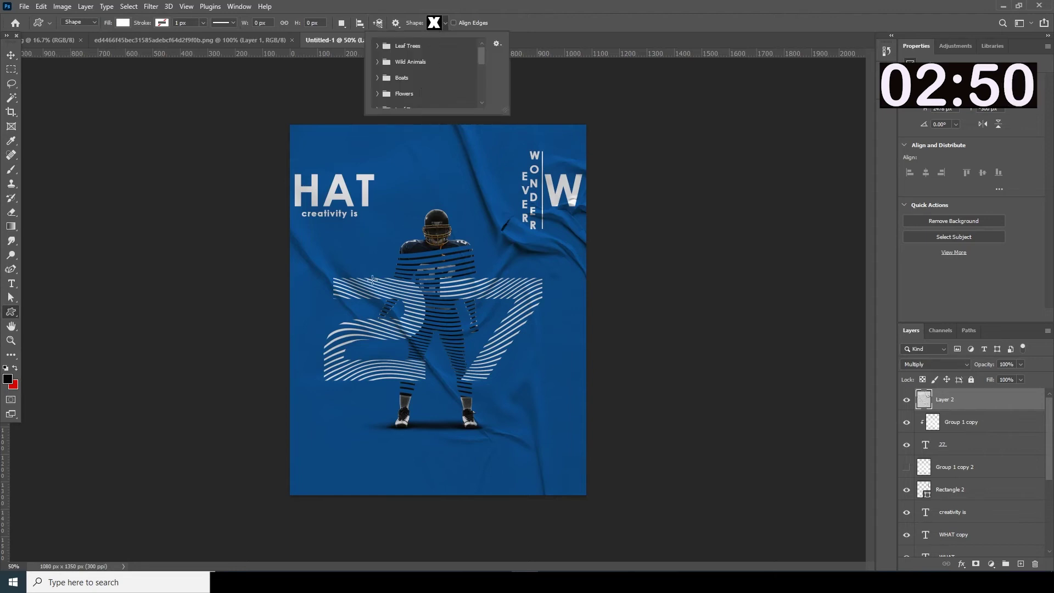
pyautogui.moveTo(312, 456)
pyautogui.mouseDown()
pyautogui.moveTo(322, 465)
pyautogui.moveTo(352, 458)
pyautogui.moveTo(332, 462)
pyautogui.mouseUp()
pyautogui.moveTo(330, 444); pyautogui.dragTo(333, 448)
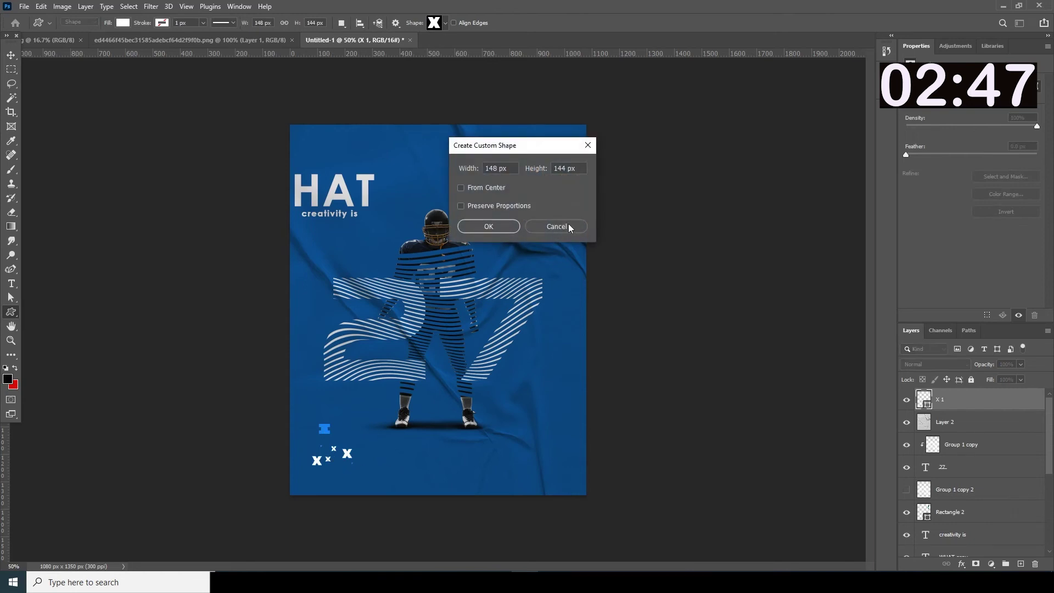
pyautogui.click(570, 228)
pyautogui.moveTo(341, 438); pyautogui.dragTo(355, 442)
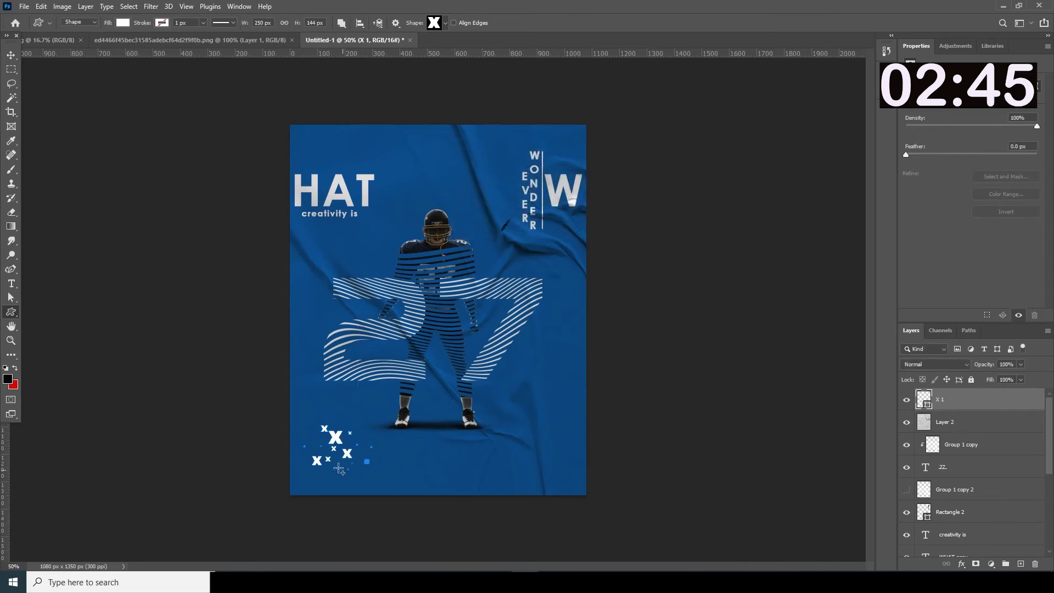
pyautogui.click(316, 439)
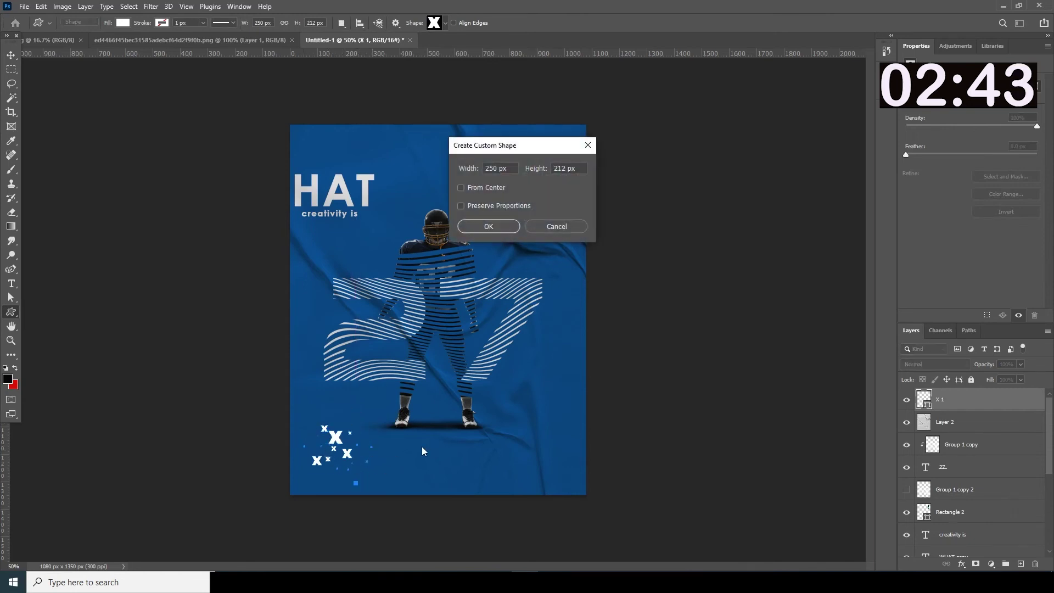
pyautogui.click(557, 226)
pyautogui.click(11, 55)
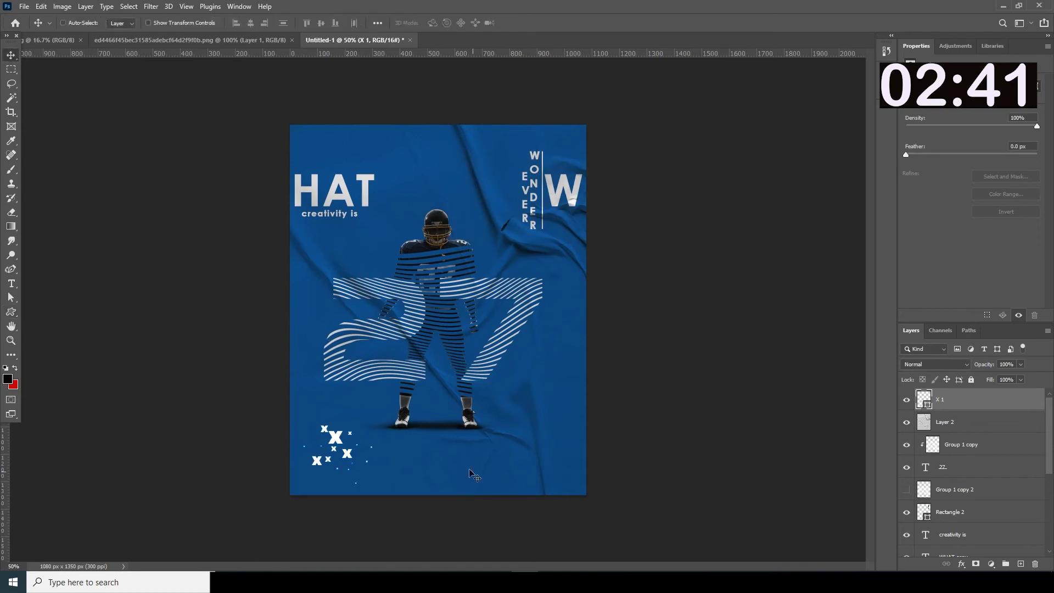
# Rotate the white X cluster at the poster's lower left and make it slightly smaller.
pyautogui.hotkey('ctrl', 't')
pyautogui.moveTo(383, 409); pyautogui.dragTo(373, 446)
pyautogui.press('Return')
# Duplicate the X cluster, shrink the copy and place it just below the W O N D E R text.
pyautogui.moveTo(936, 400); pyautogui.dragTo(1020, 565)
pyautogui.hotkey('ctrl', 't')
pyautogui.moveTo(372, 416); pyautogui.dragTo(423, 125)
pyautogui.moveTo(473, 181); pyautogui.dragTo(557, 258)
pyautogui.press('Return')
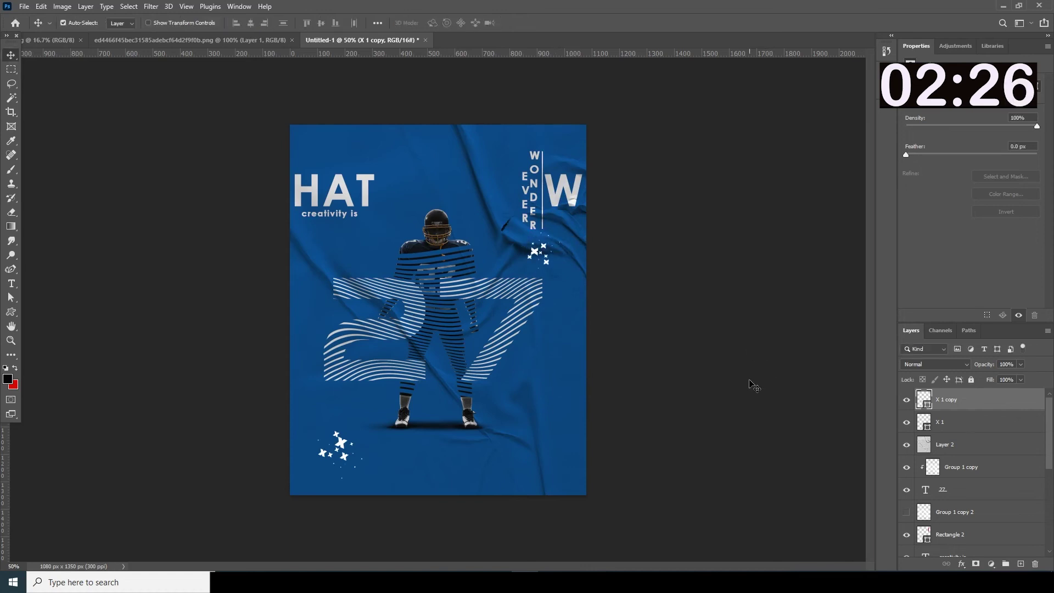
# Move the copied X cluster to the poster's lower right beside the player's feet and rotate it to a different angle.
pyautogui.hotkey('ctrl', 't')
pyautogui.moveTo(557, 261); pyautogui.dragTo(577, 452)
pyautogui.moveTo(596, 378); pyautogui.dragTo(537, 372)
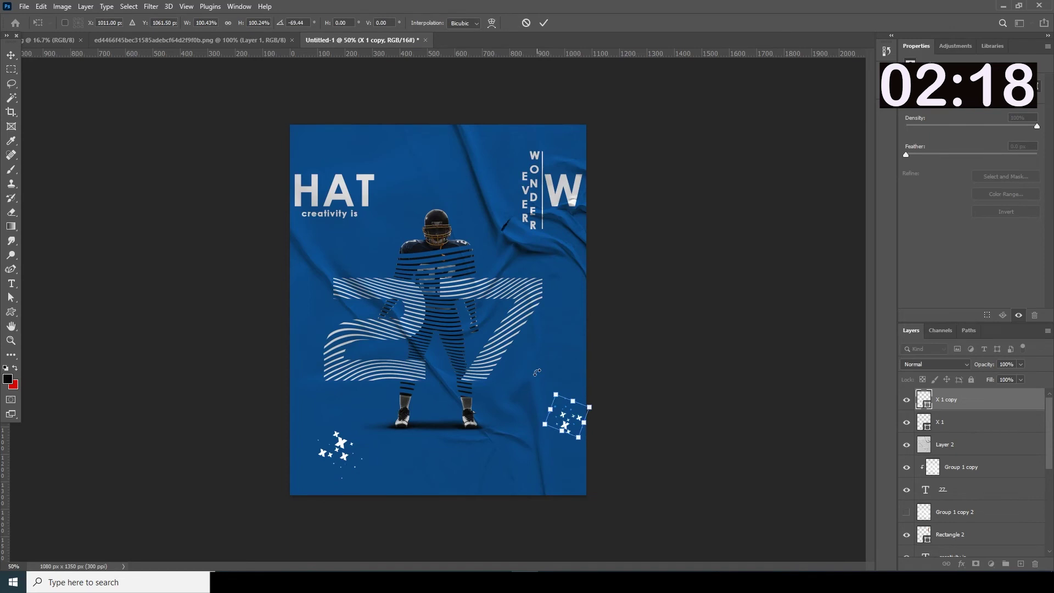
pyautogui.moveTo(566, 419); pyautogui.dragTo(549, 420)
pyautogui.press('Escape')
pyautogui.press('Return')
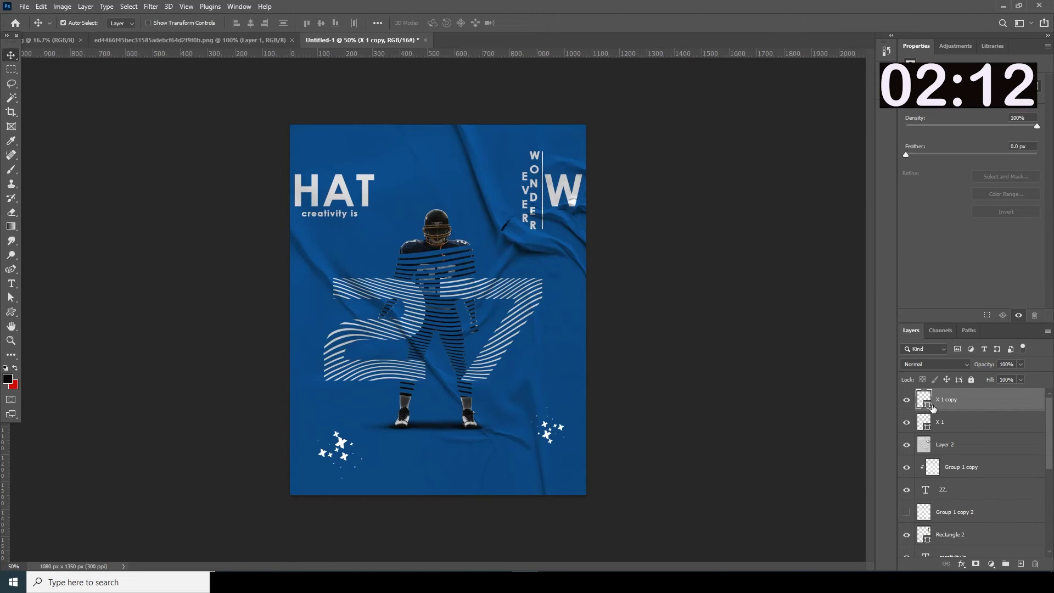
# Duplicate the small X cluster, shrink and rotate the copy, and place it above HAT at the poster's upper left.
pyautogui.hotkey('ctrl', 'j')
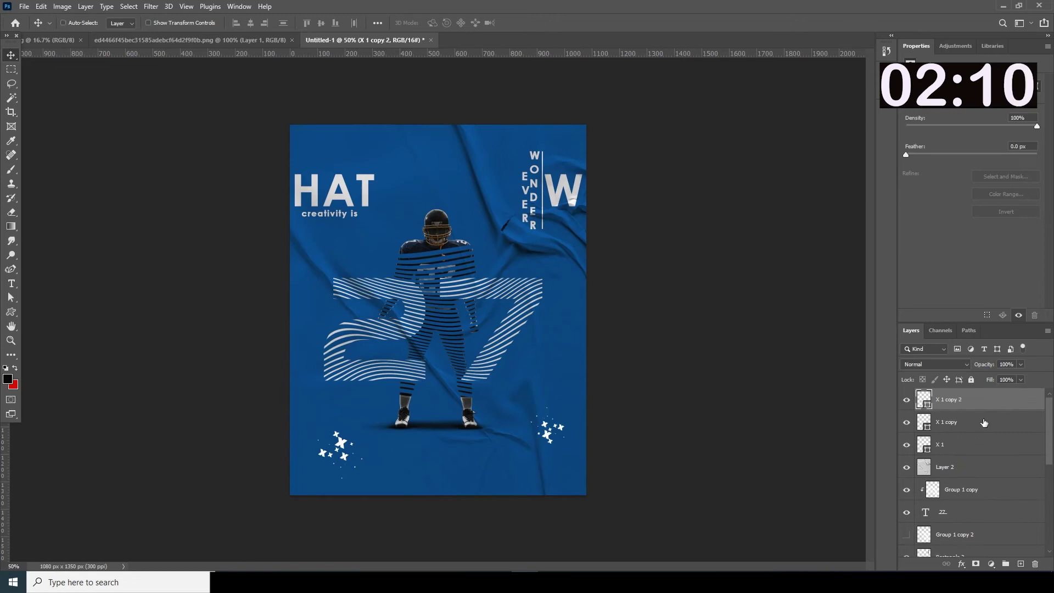
pyautogui.hotkey('ctrl', 't')
pyautogui.moveTo(553, 428); pyautogui.dragTo(409, 196)
pyautogui.moveTo(433, 162); pyautogui.dragTo(396, 150)
pyautogui.moveTo(418, 190); pyautogui.dragTo(322, 138)
pyautogui.press('Return')
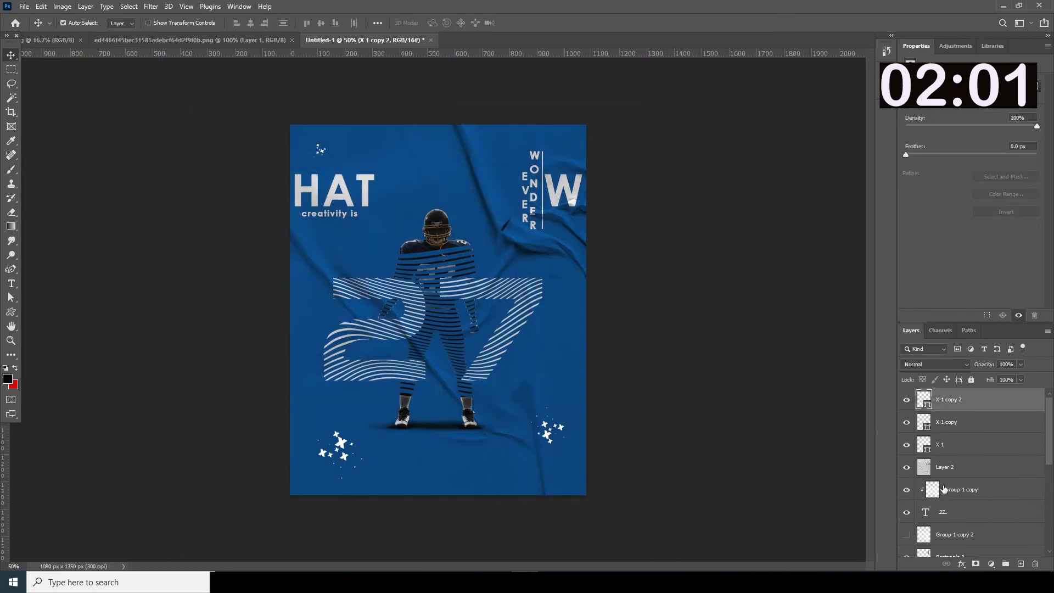
# Enlarge the original X cluster at the poster's lower left to 188.65%.
pyautogui.click(932, 424)
pyautogui.click(931, 445)
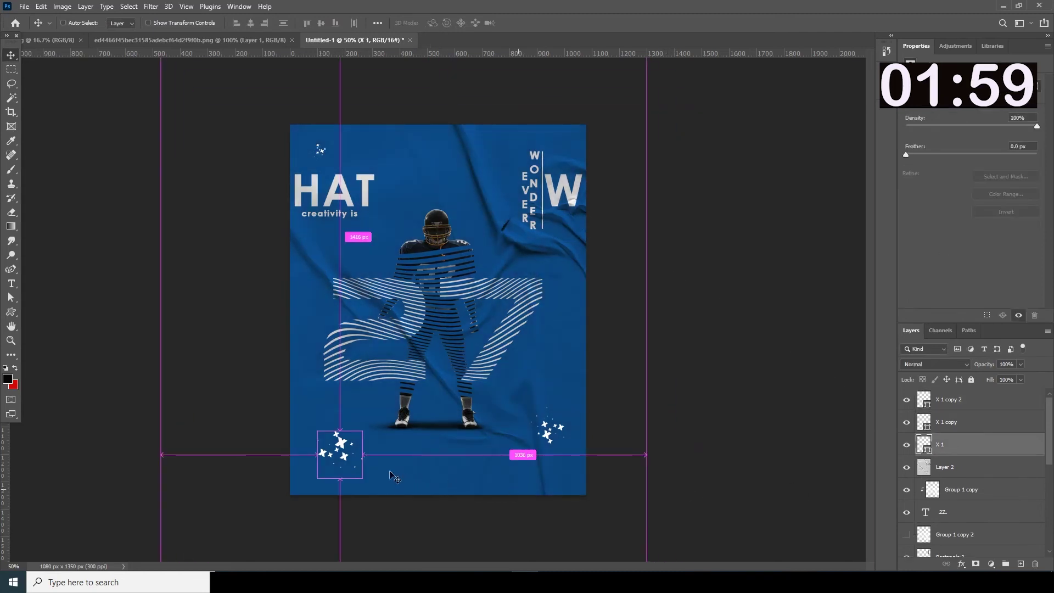
pyautogui.hotkey('ctrl', 't')
pyautogui.moveTo(363, 478); pyautogui.dragTo(382, 499)
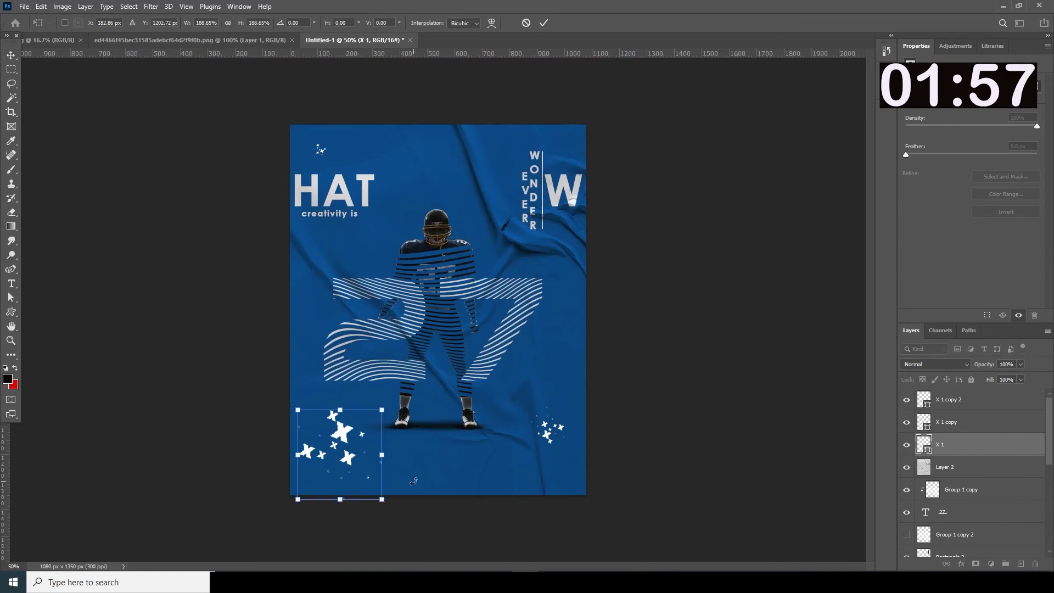
pyautogui.press('Return')
pyautogui.click(779, 520)
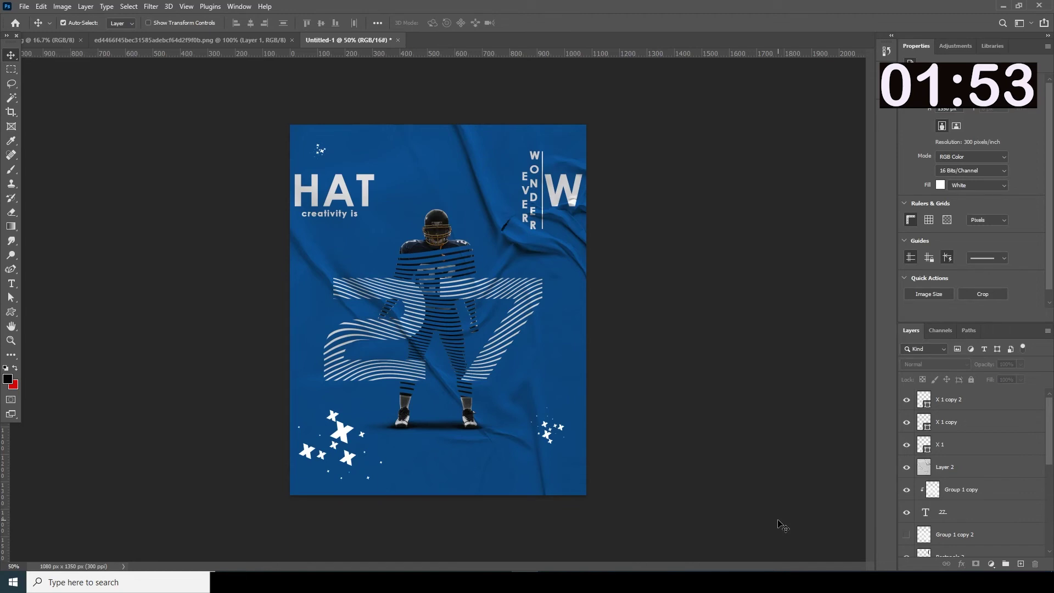
# Add a white "Lorem Ipsum" text centered below the player's feet and scale it up to 6.44 pt.
pyautogui.click(11, 284)
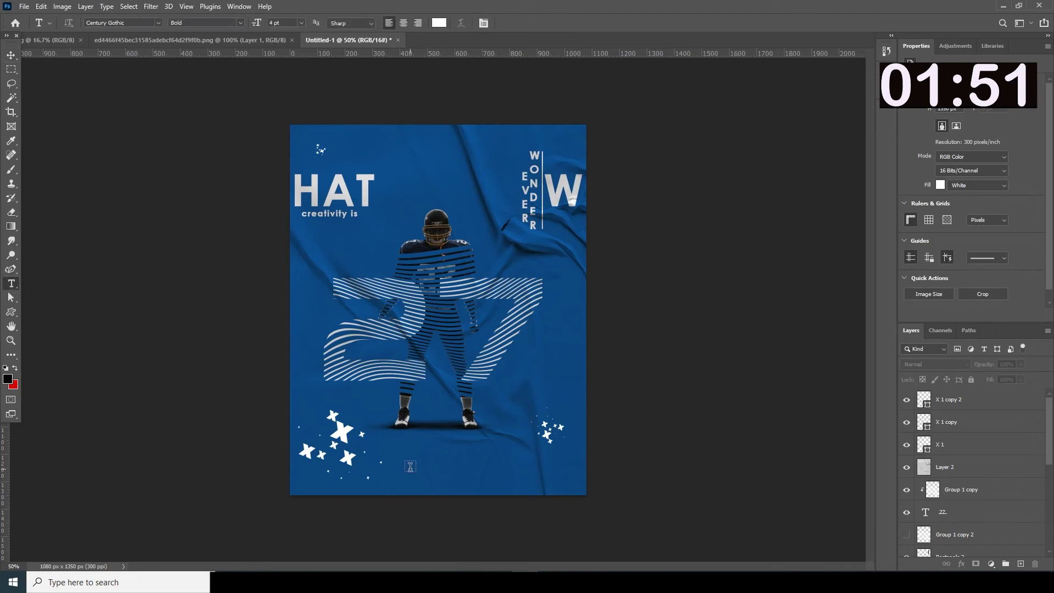
pyautogui.click(426, 472)
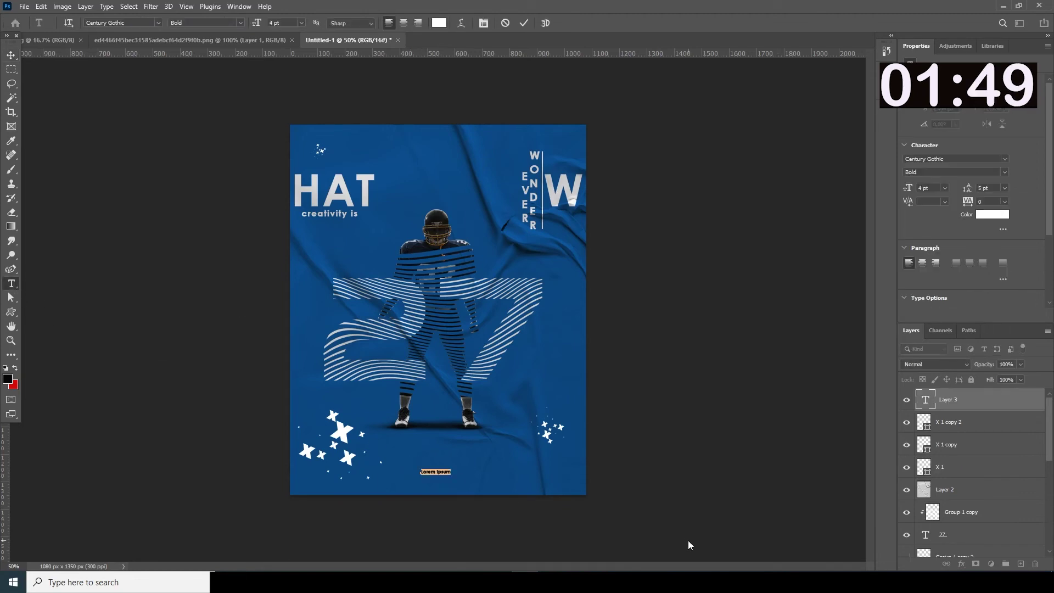
pyautogui.hotkey('ctrl', 'Return')
pyautogui.hotkey('ctrl', 't')
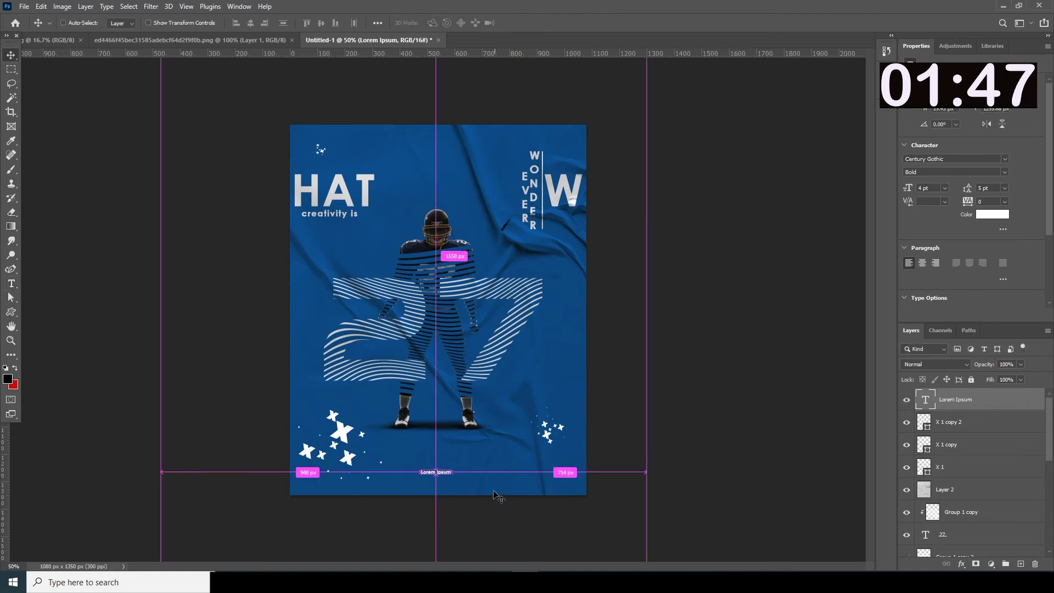
pyautogui.moveTo(450, 477)
pyautogui.mouseDown()
pyautogui.moveTo(462, 479)
pyautogui.moveTo(444, 468)
pyautogui.mouseUp()
pyautogui.press('Return')
# Duplicate the Lorem Ipsum text, rotate the copy to -90° and place it along the poster's right edge beside the 27.
pyautogui.hotkey('ctrl', 'j')
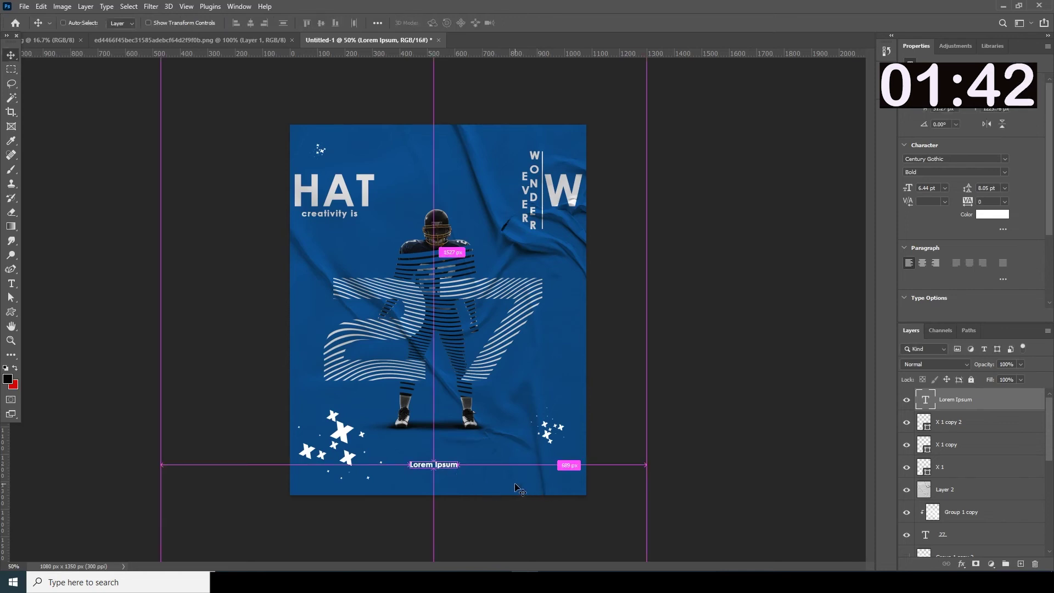
pyautogui.hotkey('ctrl', 't')
pyautogui.moveTo(507, 453); pyautogui.dragTo(576, 333)
pyautogui.press('Return')
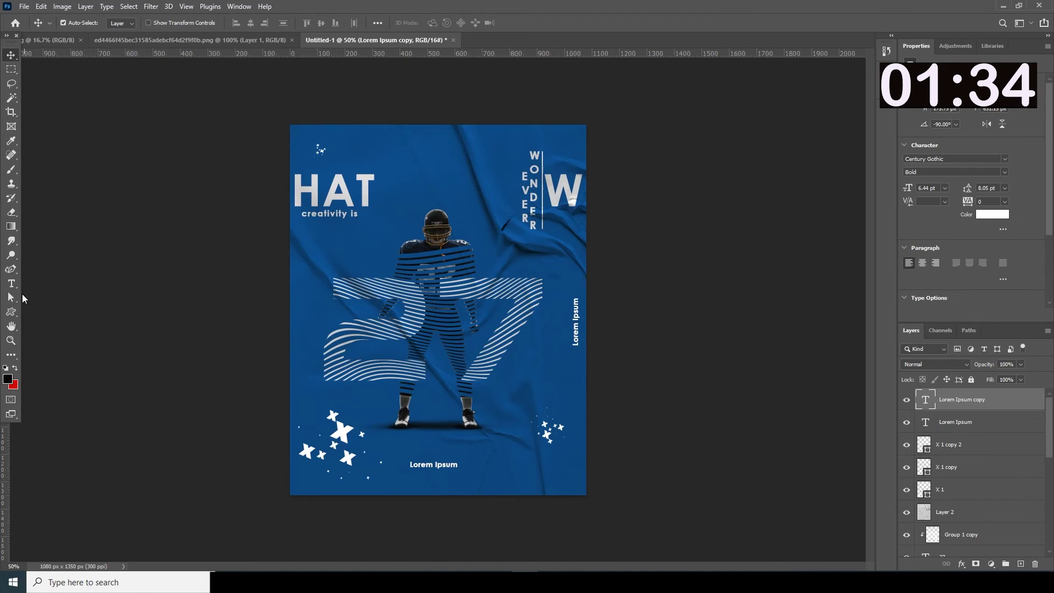
# Show the hidden Group 1 of horizontal stripes behind the player and lower its opacity to 11%.
pyautogui.moveTo(1049, 446); pyautogui.dragTo(1044, 549)
pyautogui.click(936, 507)
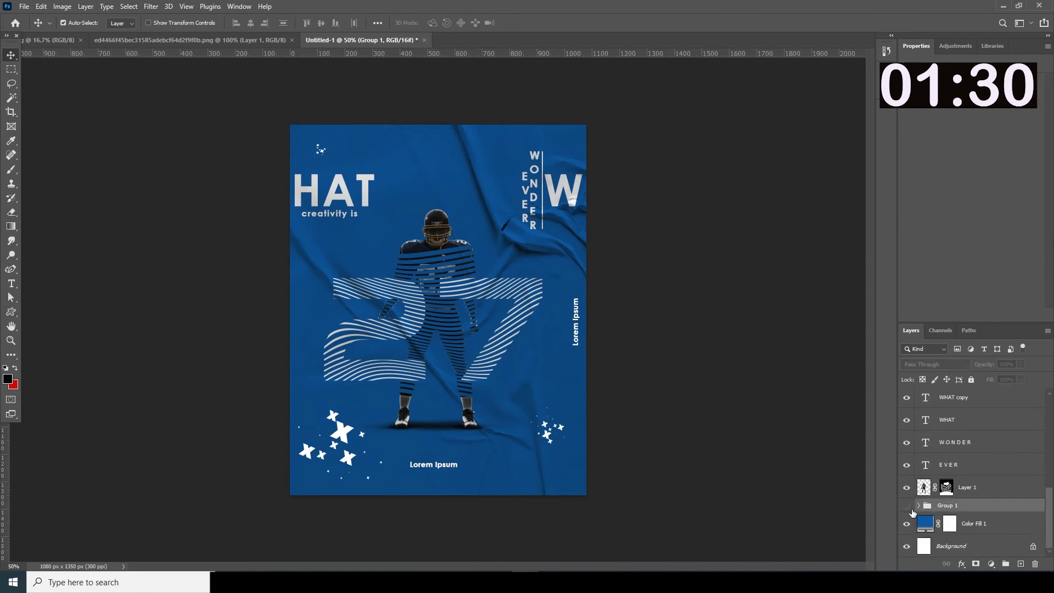
pyautogui.click(906, 505)
pyautogui.click(1021, 364)
pyautogui.click(971, 376)
pyautogui.moveTo(974, 375); pyautogui.dragTo(978, 374)
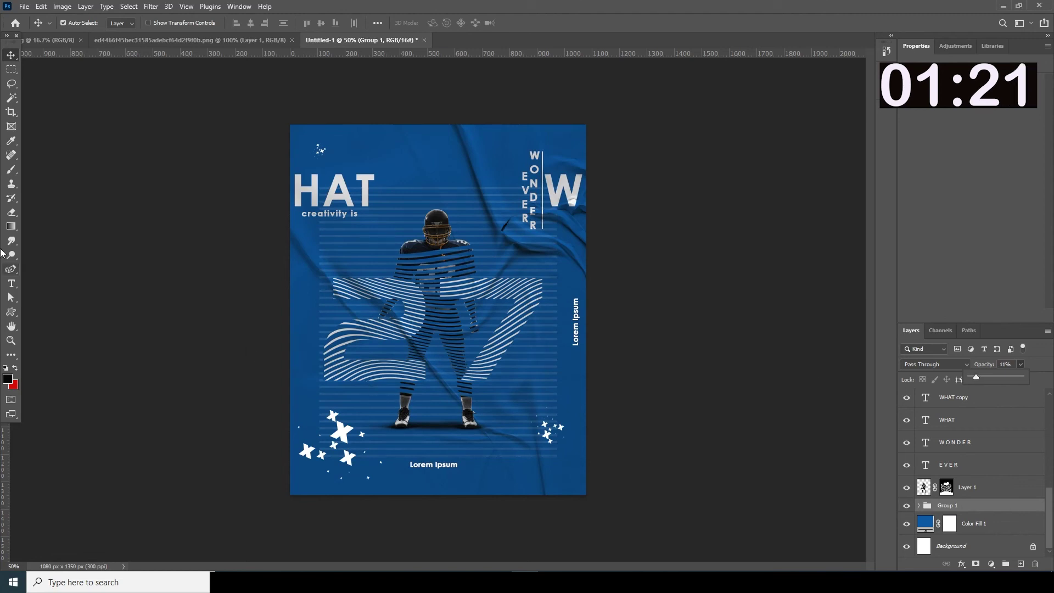
# Open the player's Layer 1 in the Camera Raw Filter and raise the exposure to +0.70.
pyautogui.click(440, 217)
pyautogui.moveTo(1050, 470); pyautogui.dragTo(1052, 567)
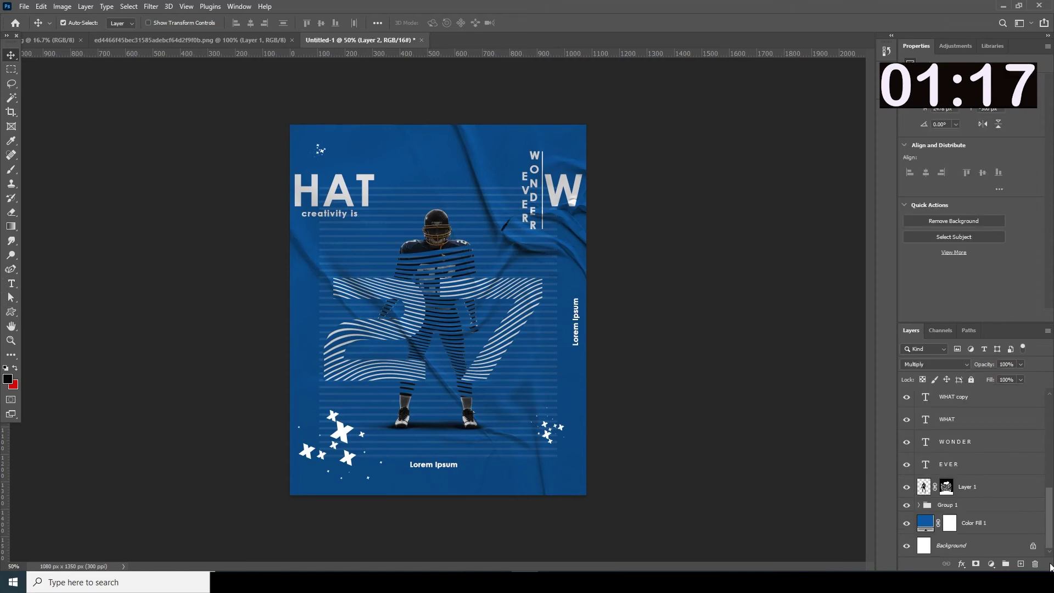
pyautogui.click(923, 489)
pyautogui.click(150, 7)
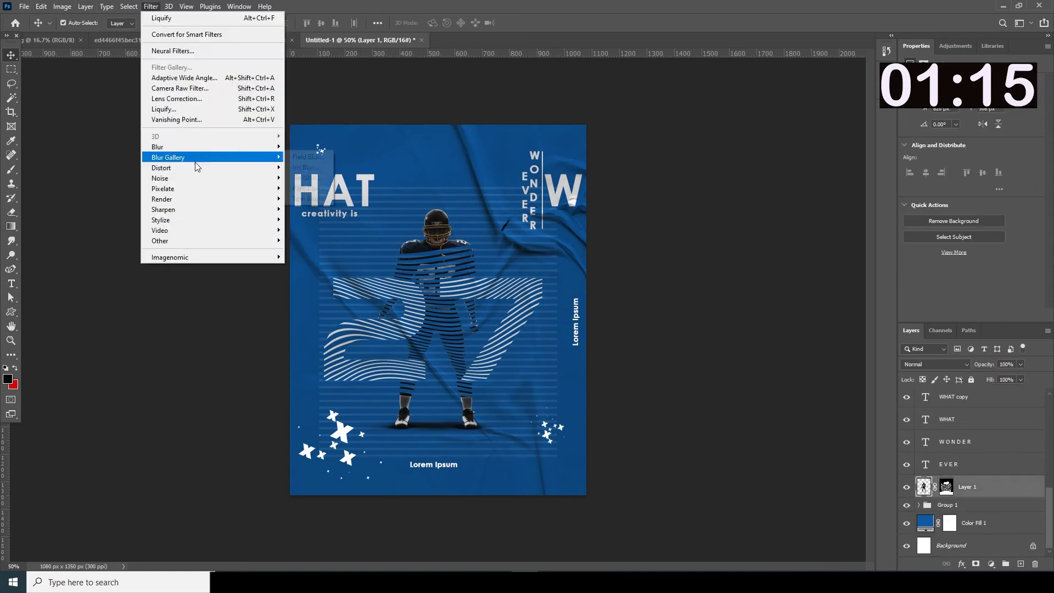
pyautogui.click(187, 89)
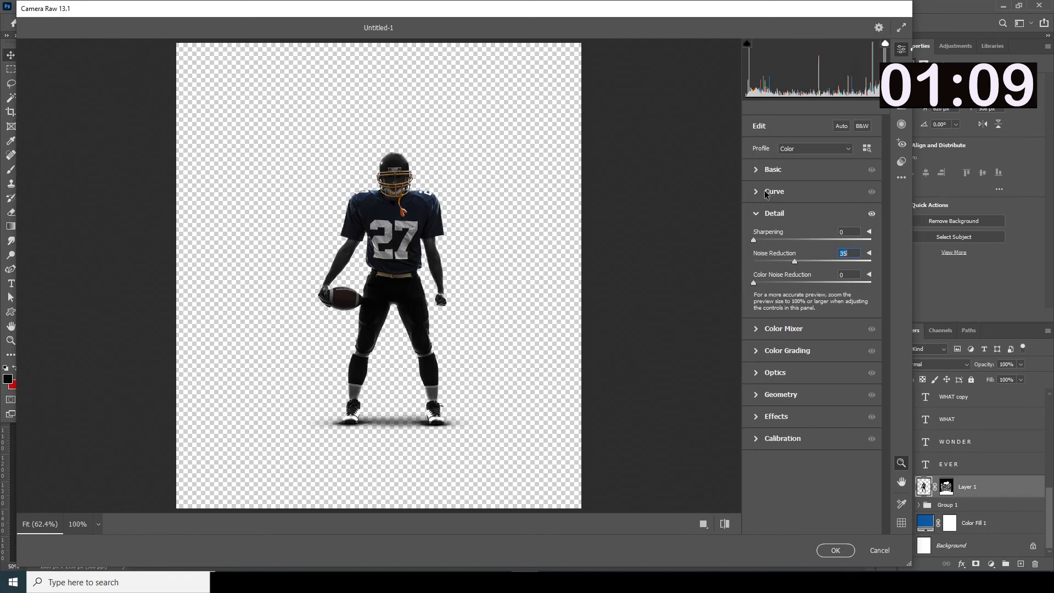
pyautogui.click(759, 171)
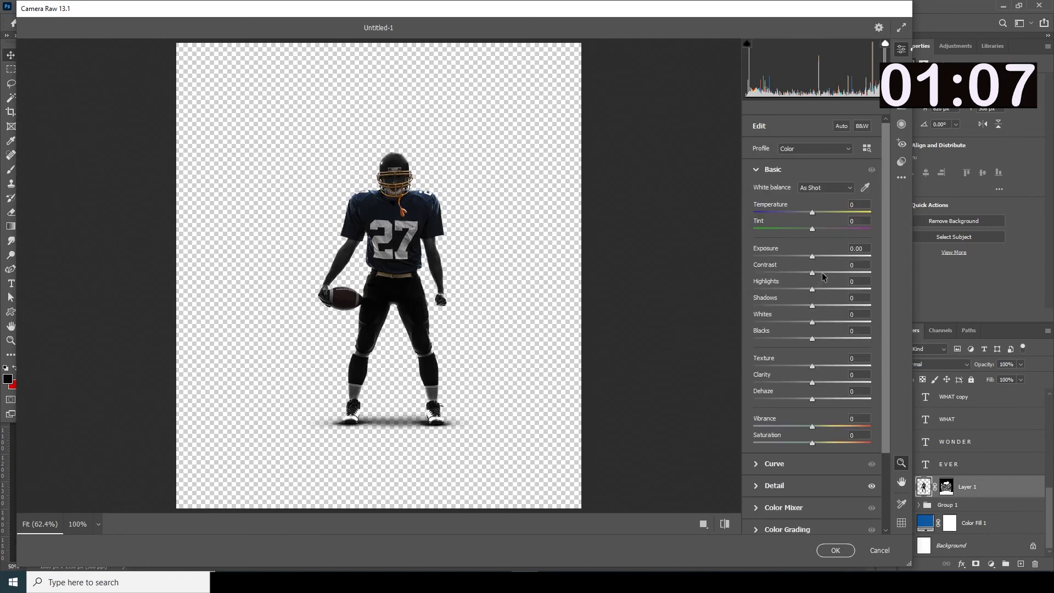
pyautogui.click(823, 256)
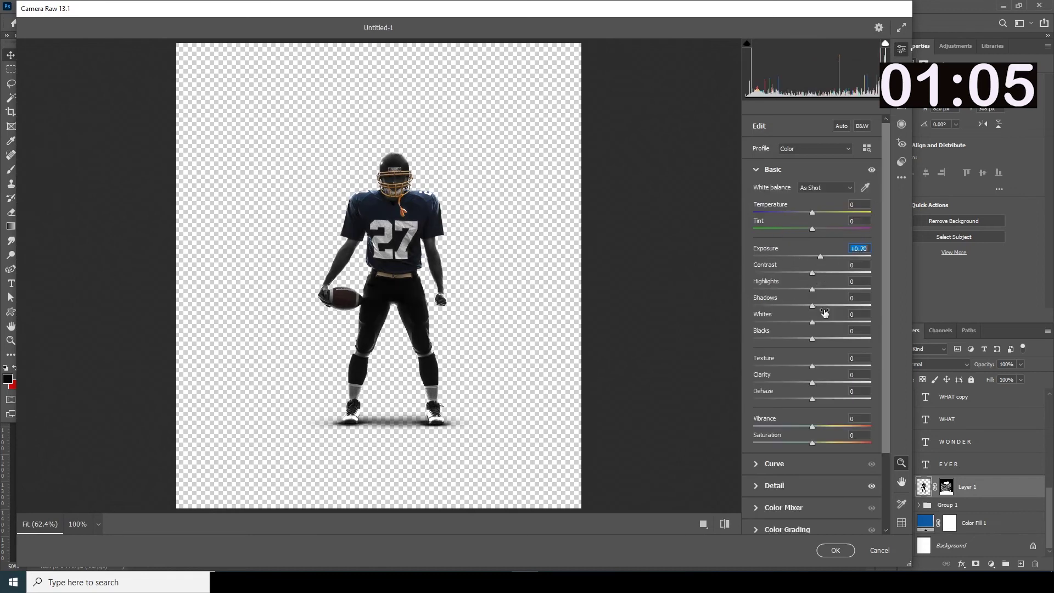
# Set the player's texture and clarity to +69 and vibrance to -85, and apply the Camera Raw adjustments.
pyautogui.click(853, 383)
pyautogui.click(847, 366)
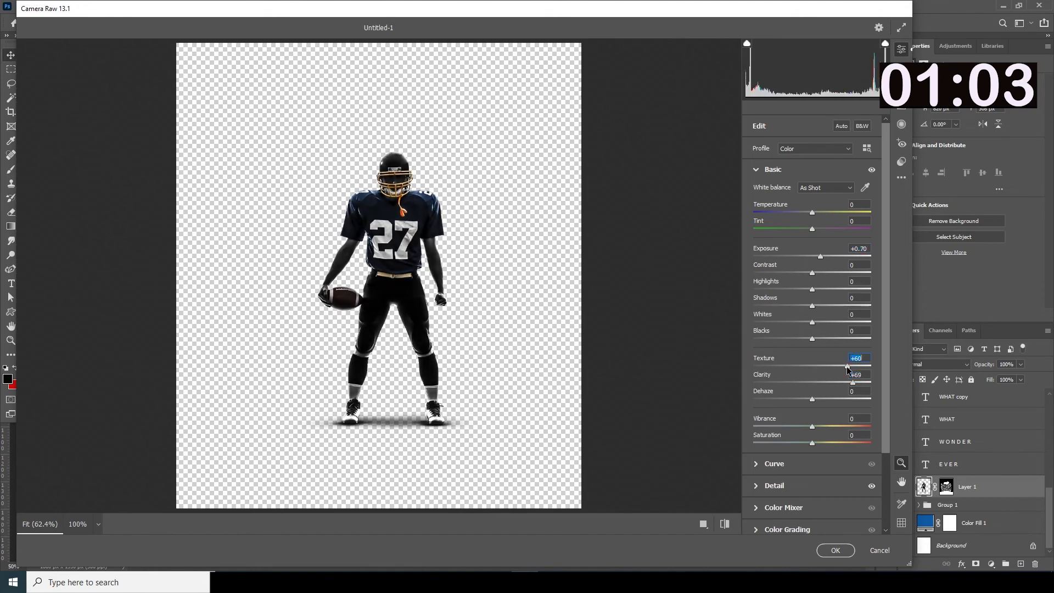
pyautogui.click(853, 367)
pyautogui.click(761, 426)
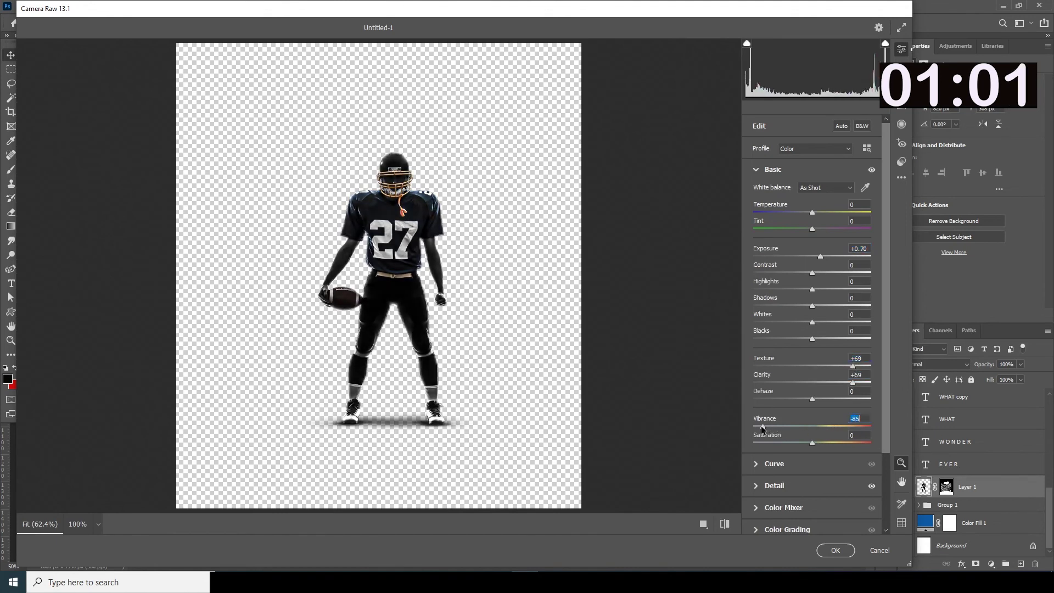
pyautogui.click(835, 550)
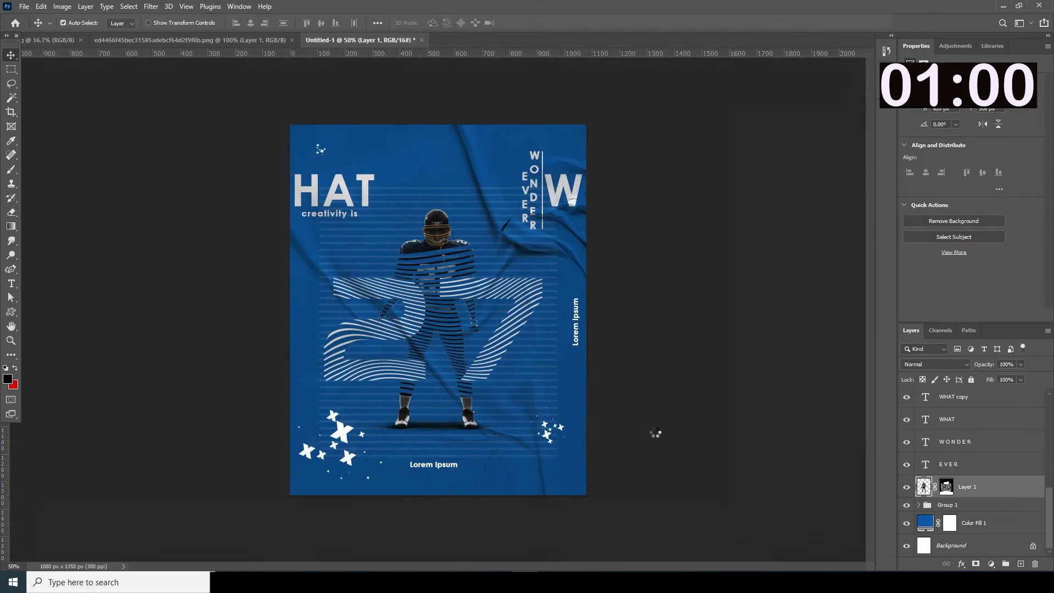
pyautogui.click(719, 378)
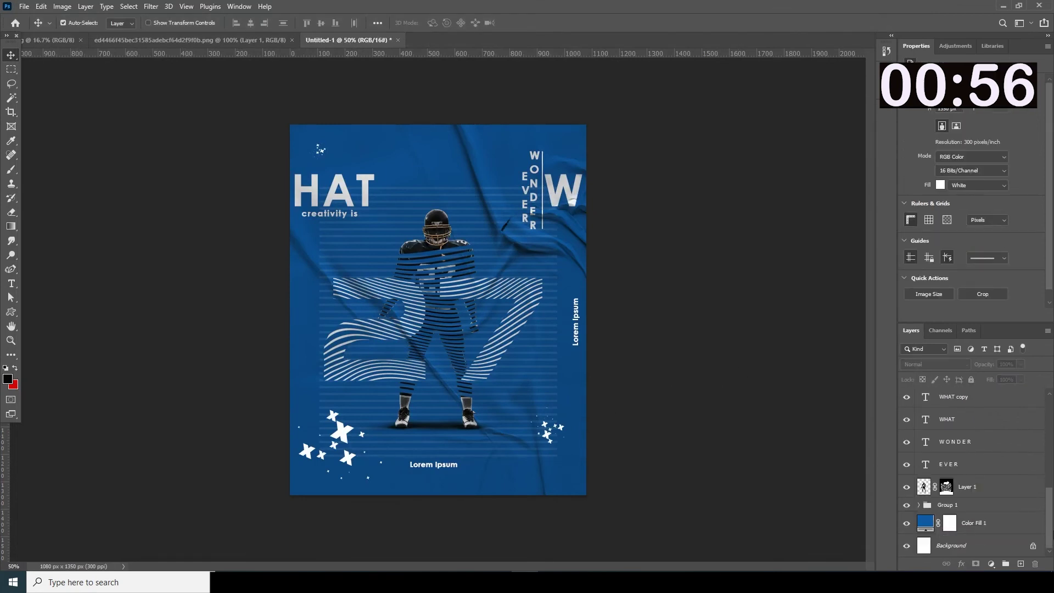
pyautogui.scroll(1, 1050, 508)
pyautogui.scroll(-1, 1050, 505)
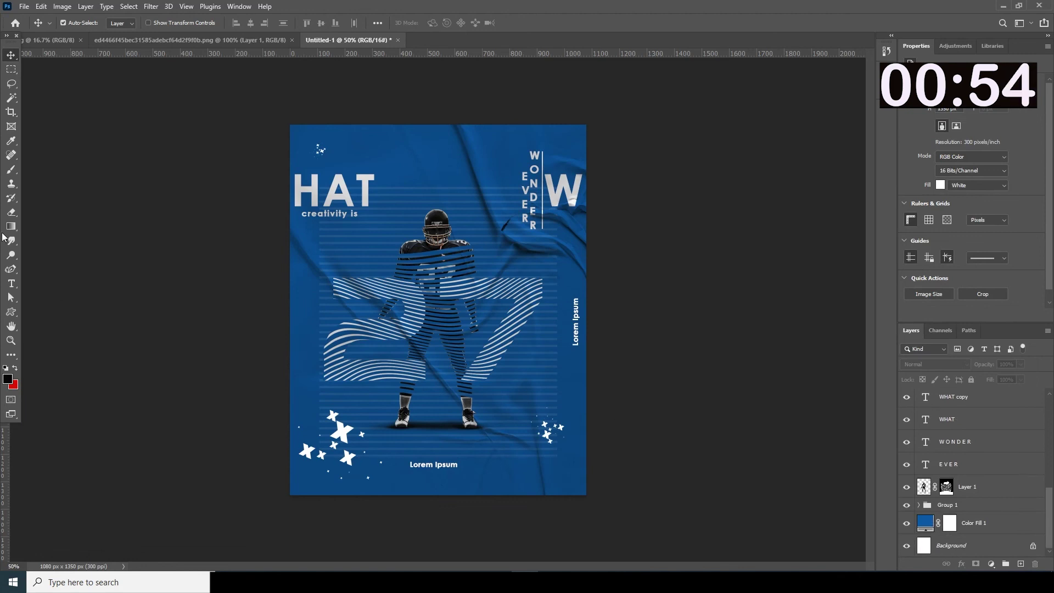
# Draw a thin white vertical line below the rotated Lorem Ipsum and place a copy of it below "creativity is".
pyautogui.rightClick(9, 317)
pyautogui.click(49, 319)
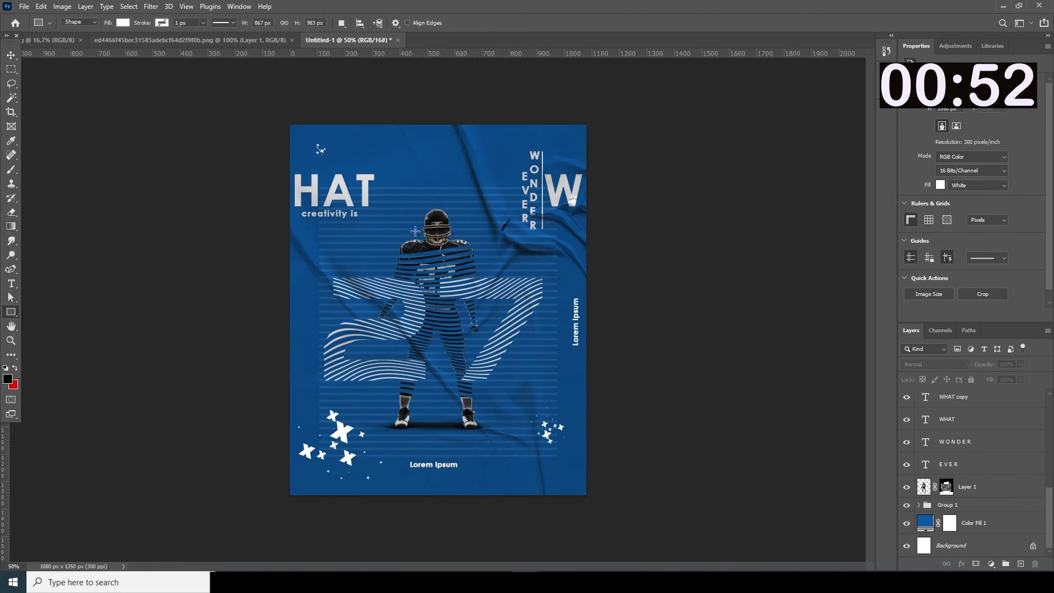
pyautogui.moveTo(575, 356); pyautogui.dragTo(307, 269)
pyautogui.click(11, 55)
pyautogui.click(676, 309)
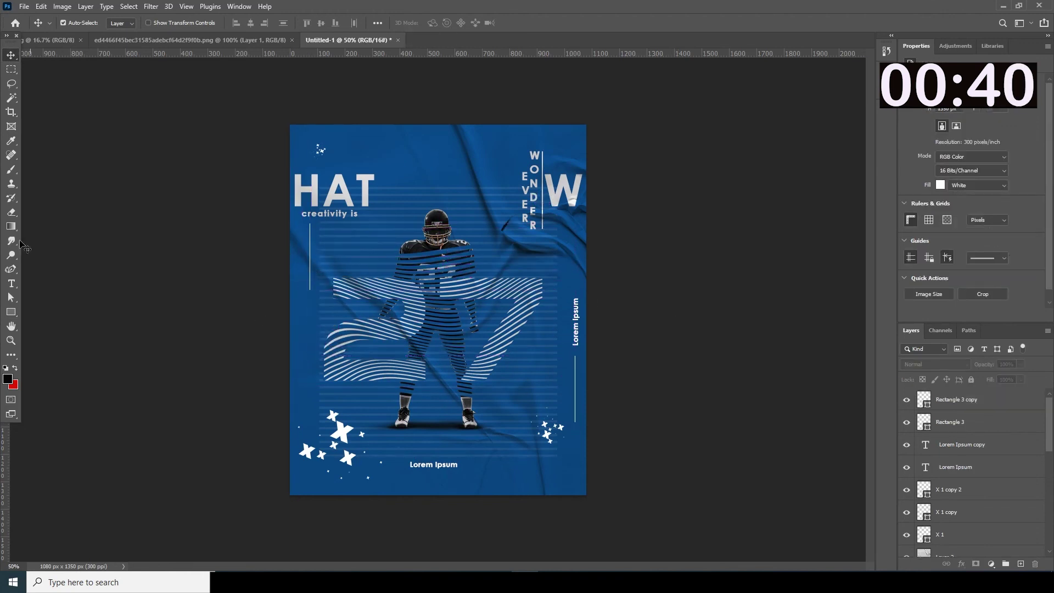
# Draw a white circle about 106 px in diameter at the top of the poster, between HAT and WONDER.
pyautogui.moveTo(11, 312); pyautogui.dragTo(55, 325)
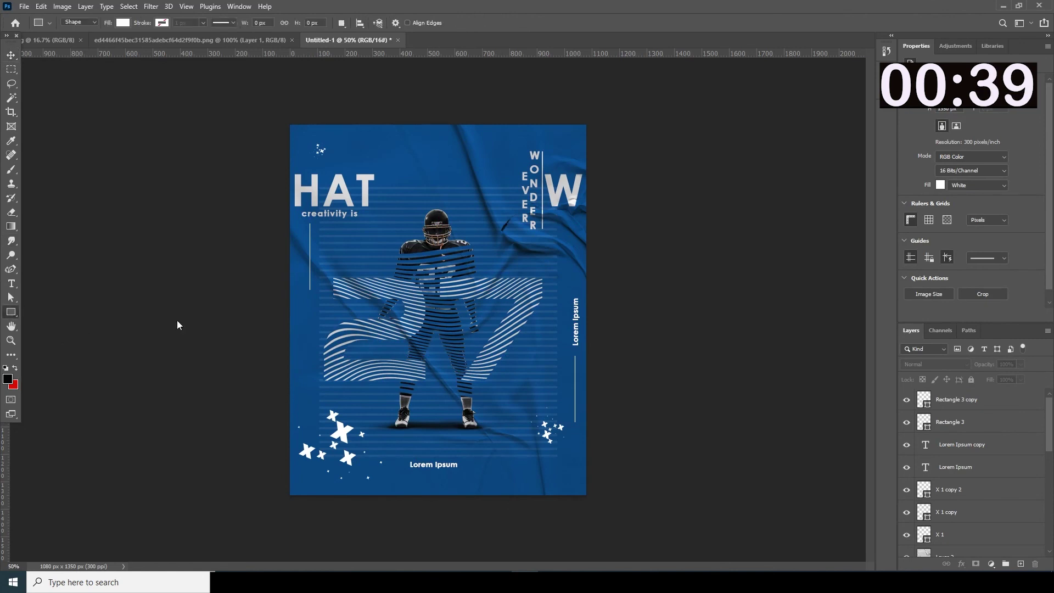
pyautogui.moveTo(398, 139); pyautogui.dragTo(428, 170)
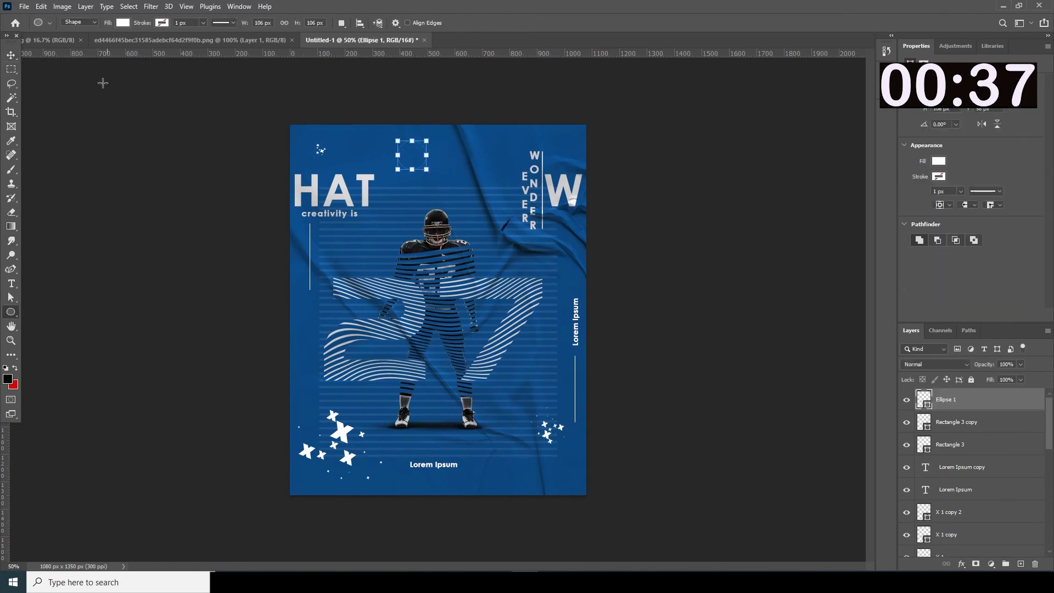
pyautogui.press('v')
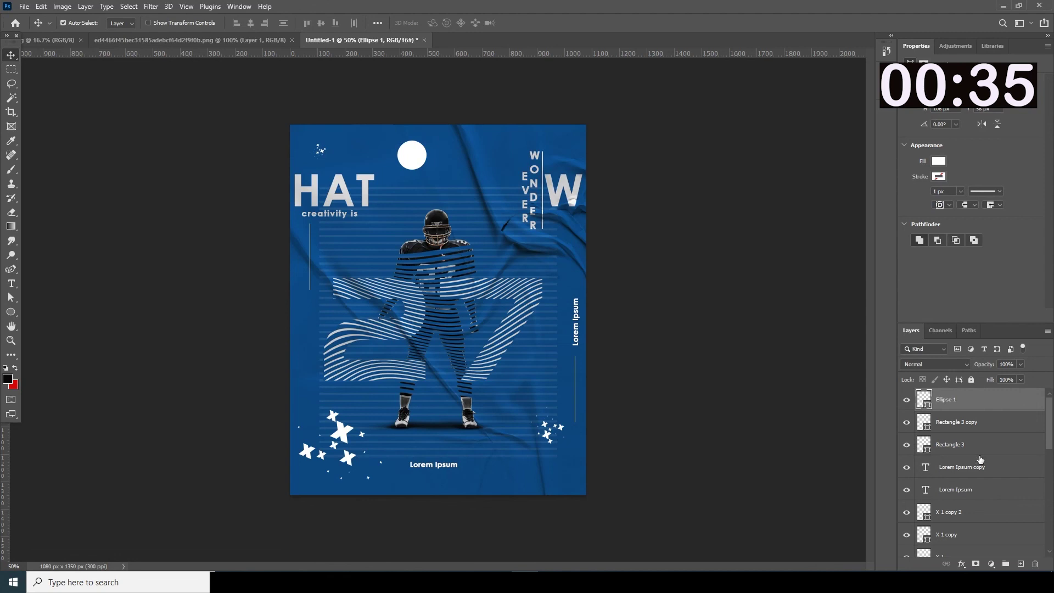
# Clip a duplicate of the wavy white stripes, Group 1 copy, to the circle and move the stripes over it.
pyautogui.scroll(-3, 1050, 439)
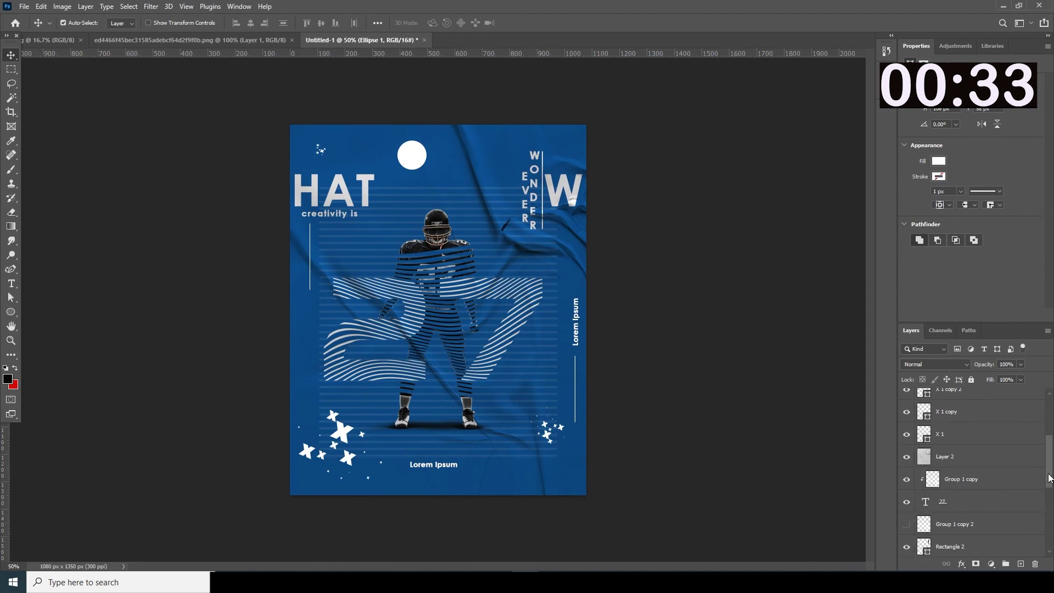
pyautogui.click(935, 478)
pyautogui.hotkey('ctrl', 'j')
pyautogui.moveTo(935, 477)
pyautogui.mouseDown()
pyautogui.moveTo(936, 409)
pyautogui.moveTo(957, 367)
pyautogui.moveTo(964, 455)
pyautogui.moveTo(966, 403)
pyautogui.moveTo(950, 398)
pyautogui.mouseUp()
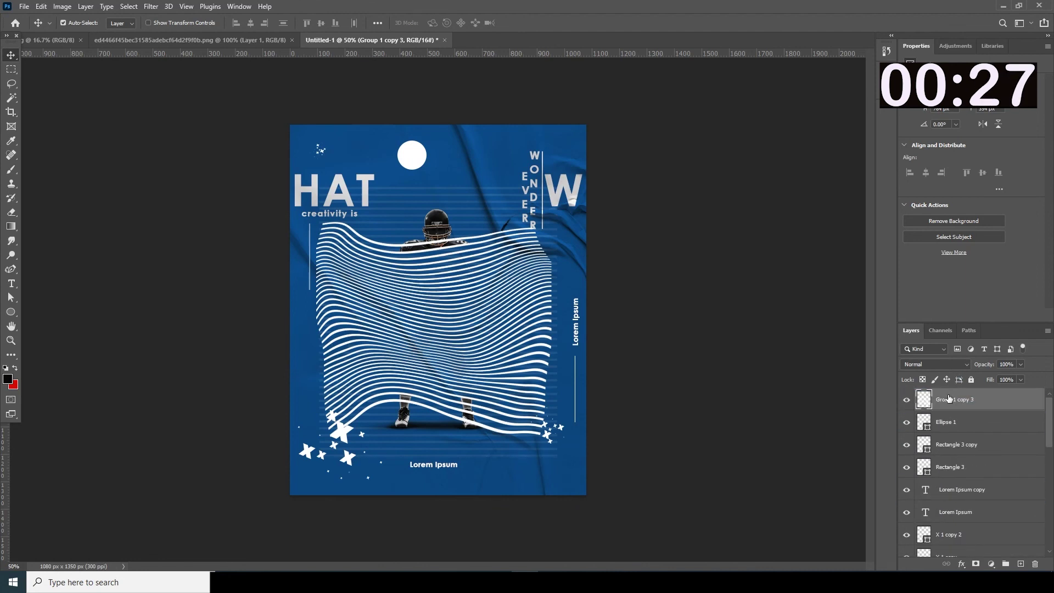
pyautogui.rightClick(960, 409)
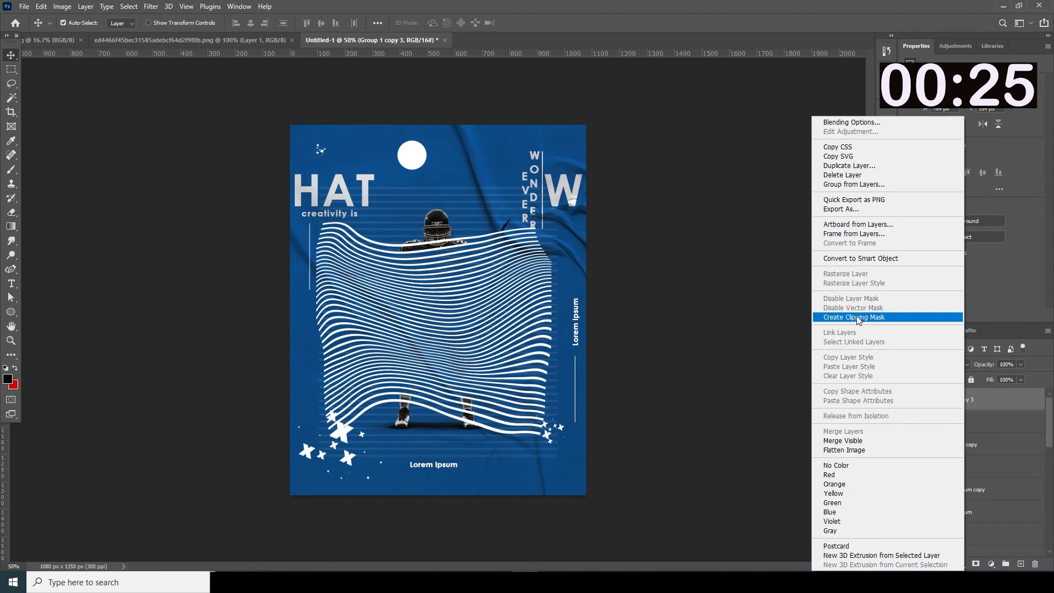
pyautogui.click(892, 317)
pyautogui.hotkey('ctrl', 't')
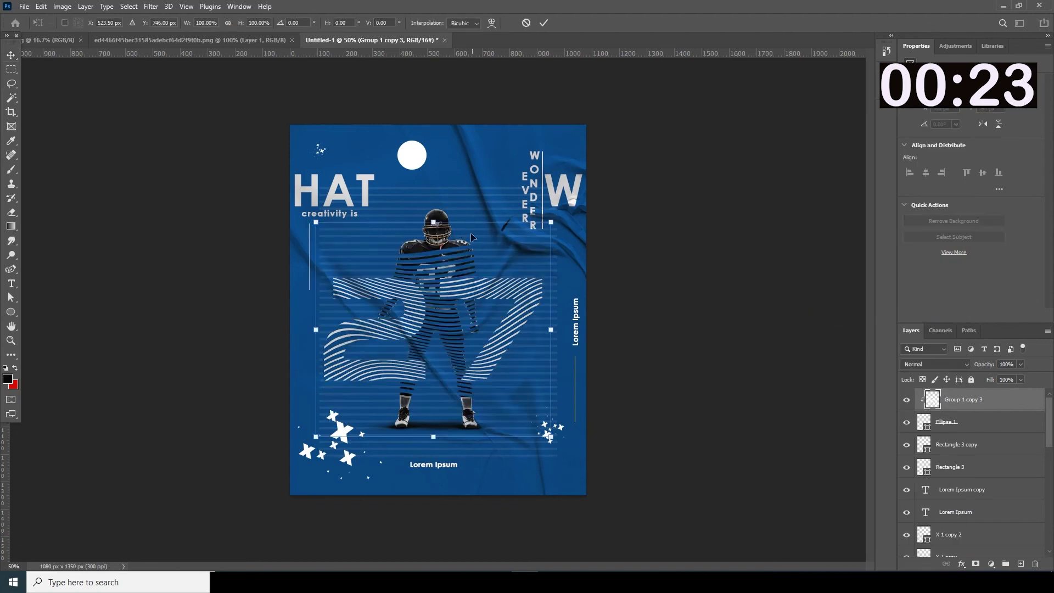
pyautogui.press('Return')
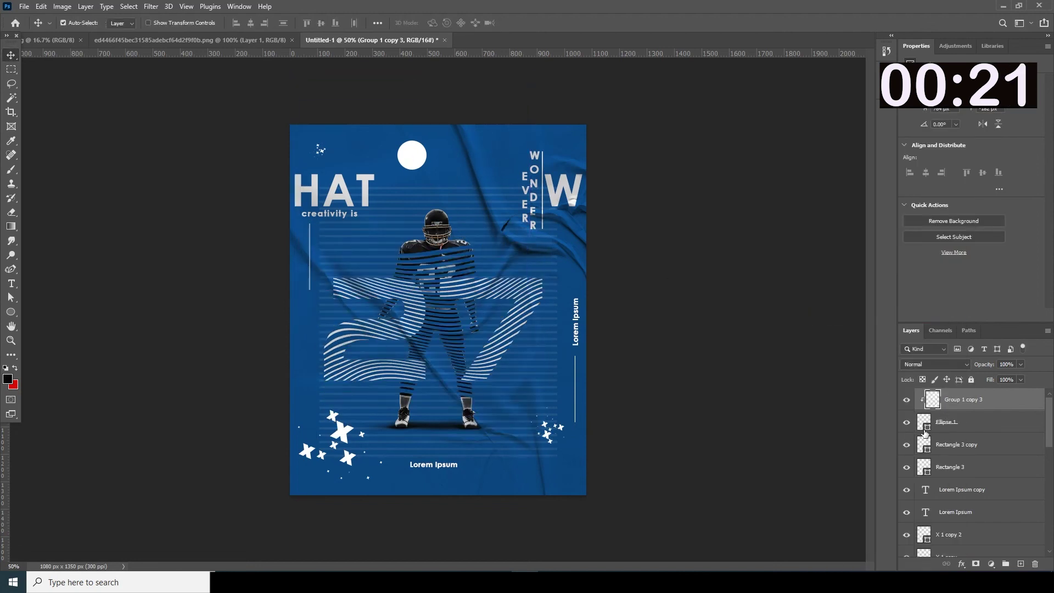
# Recolor the circle beneath the clipped stripes to the poster's blue, #054986.
pyautogui.doubleClick(927, 427)
pyautogui.click(530, 163)
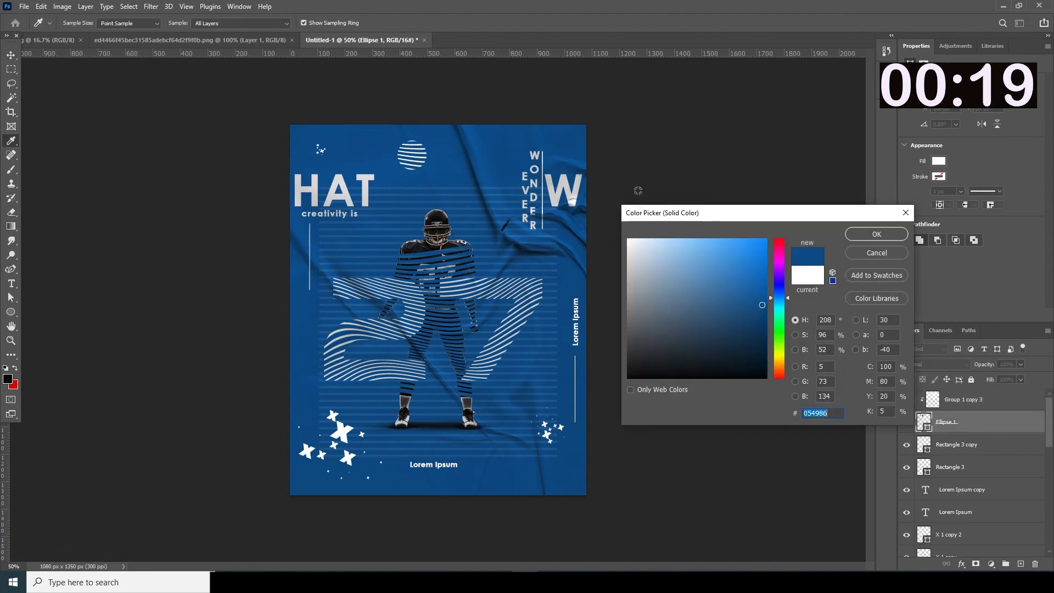
pyautogui.click(870, 237)
# Scale the striped circle and its stripes to 69.08%, rotate them -46.56°, and place them below the line beside the 27.
pyautogui.keyDown('shift'); pyautogui.click(938, 406); pyautogui.keyUp('shift')
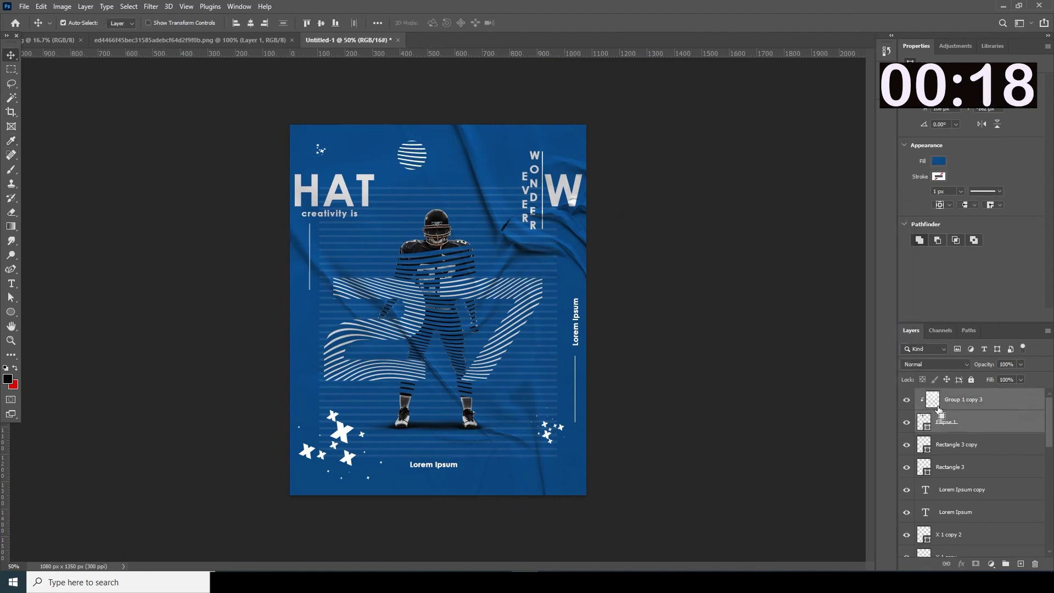
pyautogui.hotkey('ctrl', 't')
pyautogui.moveTo(529, 75); pyautogui.dragTo(414, 62)
pyautogui.moveTo(423, 140); pyautogui.dragTo(338, 286)
pyautogui.press('Return')
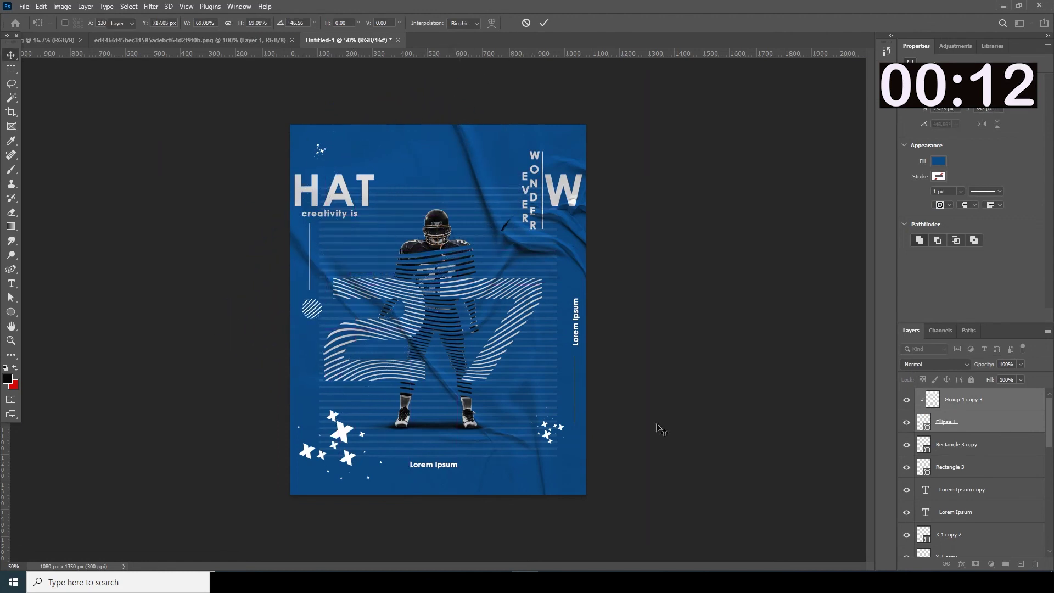
# Duplicate the striped circle and place the copy at the top of the poster, just before WONDER.
pyautogui.hotkey('ctrl', 'j')
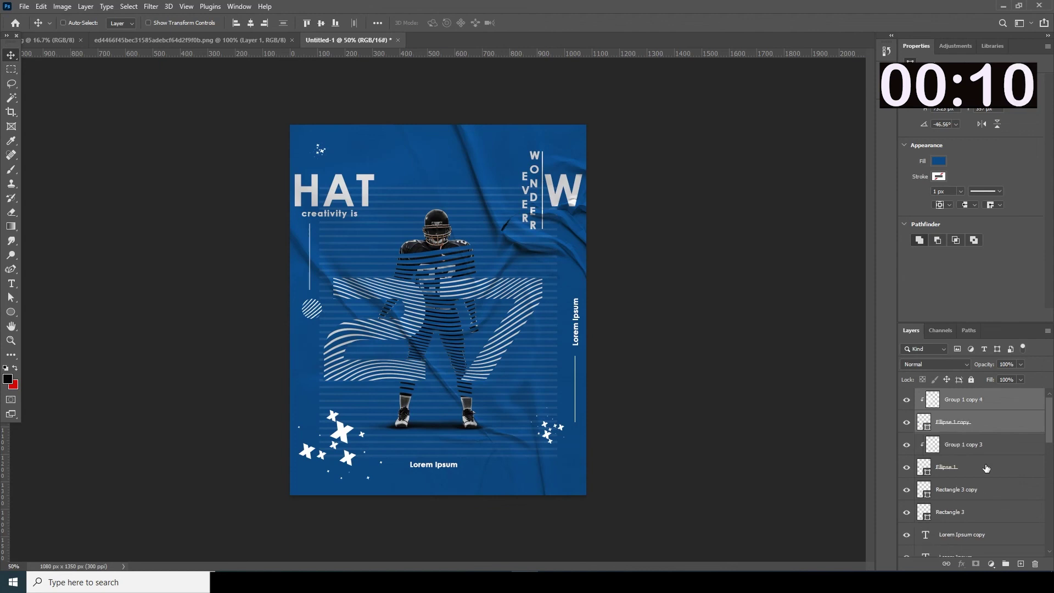
pyautogui.hotkey('ctrl', 't')
pyautogui.moveTo(335, 345); pyautogui.dragTo(515, 188)
pyautogui.press('Return')
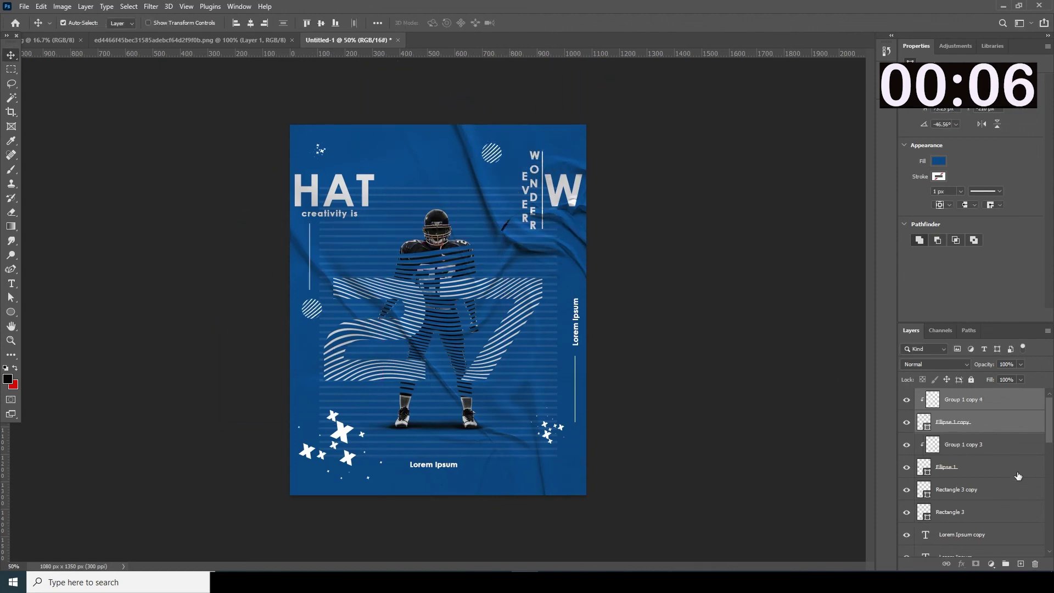
# Duplicate the striped circle again, shrink it to 46.04 px, rotate it to about 60°, and place it in the poster's lower right corner.
pyautogui.hotkey('ctrl', 'j')
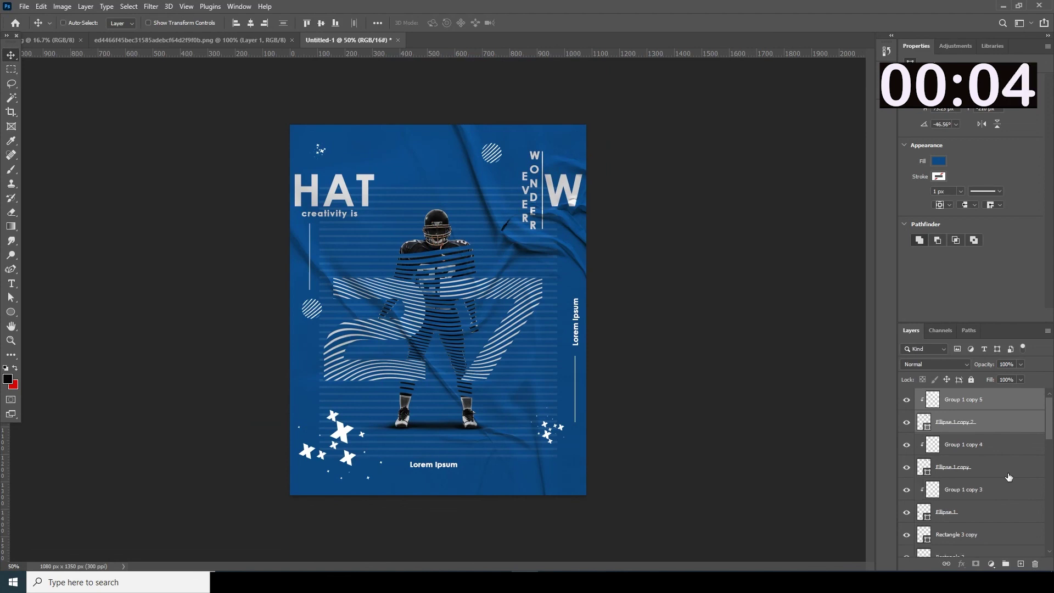
pyautogui.hotkey('ctrl', 't')
pyautogui.moveTo(513, 154); pyautogui.dragTo(548, 432)
pyautogui.moveTo(418, 307); pyautogui.dragTo(588, 447)
pyautogui.press('Return')
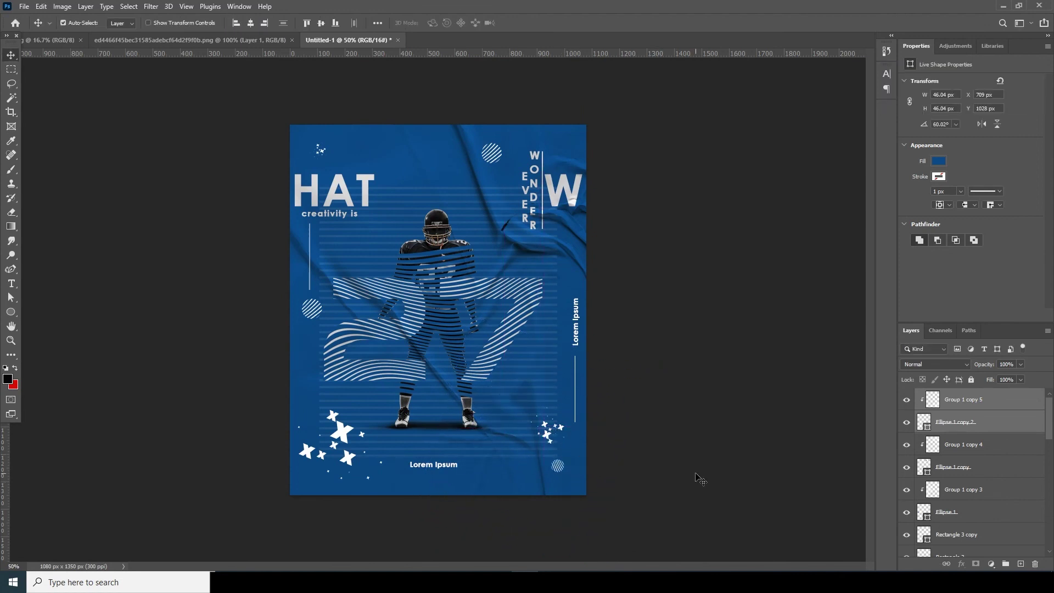